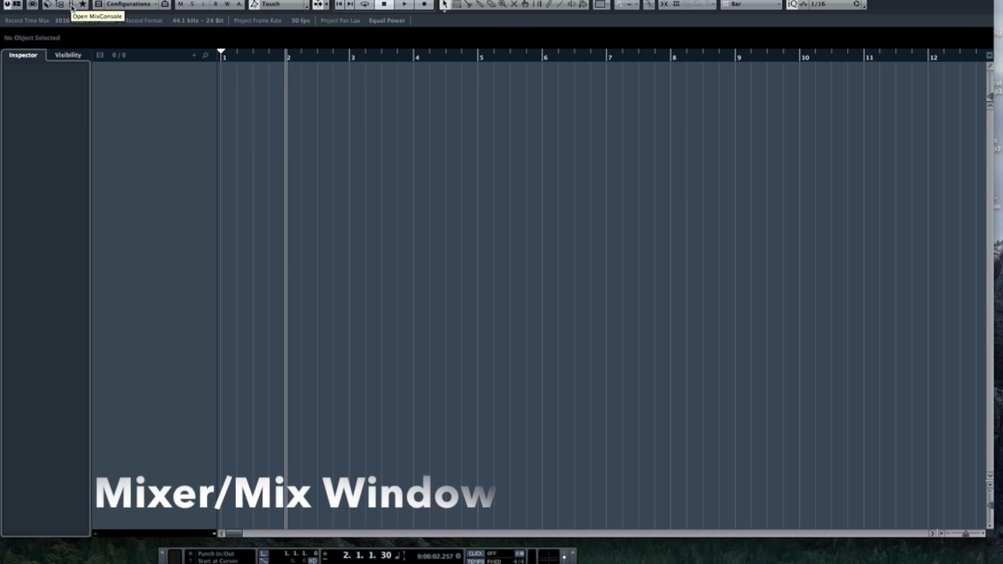
Step: Open the MixConsole for the Intro to Daws project
{"action": "left_click", "coordinate": [71, 5]}
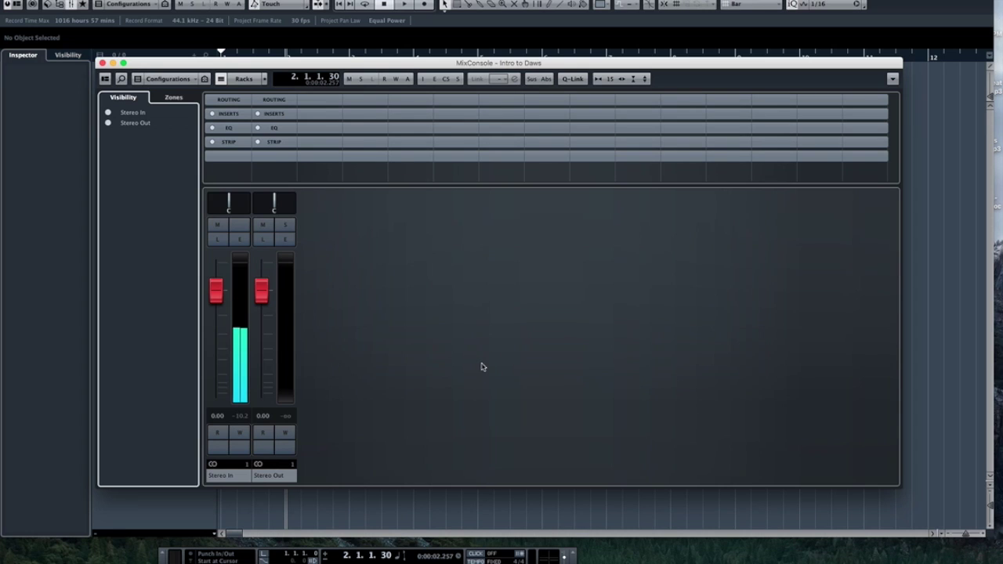
{"action": "key", "text": "F3"}
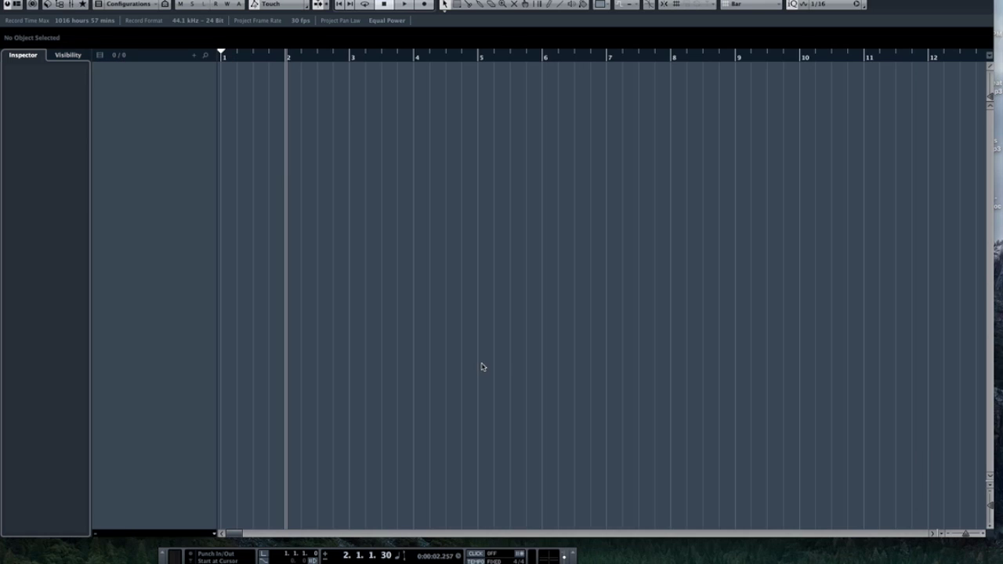
{"action": "left_click", "coordinate": [200, 284]}
{"action": "key", "text": "F3"}
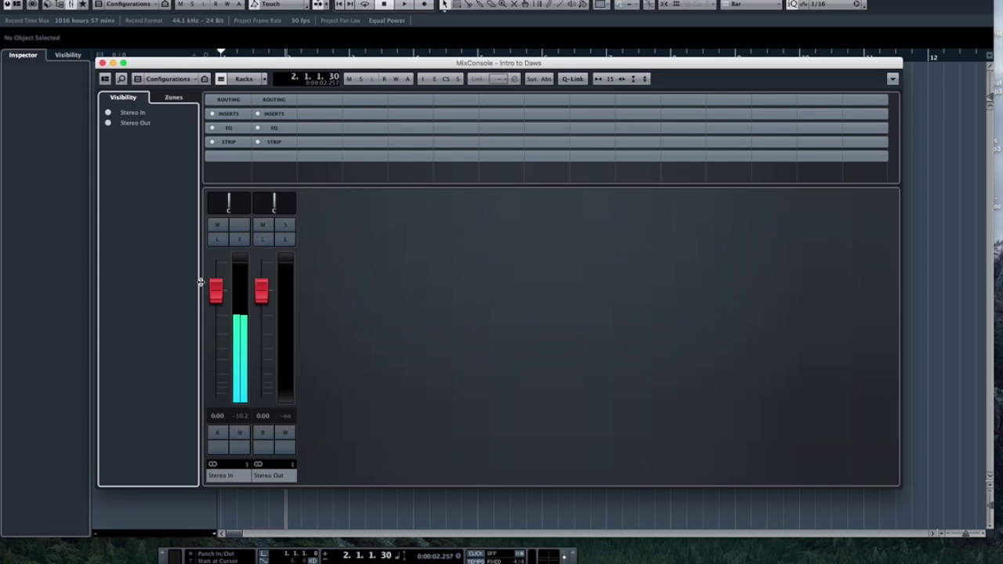
{"action": "key", "text": "F3"}
{"action": "key", "text": "F3"}
{"action": "key", "text": "F3"}
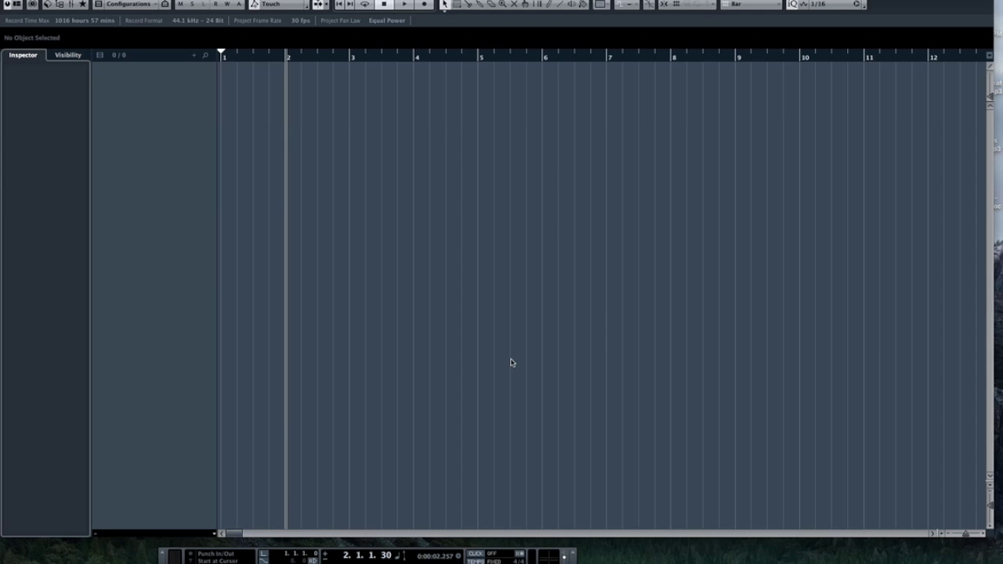
{"action": "key", "text": "F3"}
{"action": "key", "text": "F3"}
Step: Add a mono audio track named for the voice-over speaker
{"action": "right_click", "coordinate": [160, 78]}
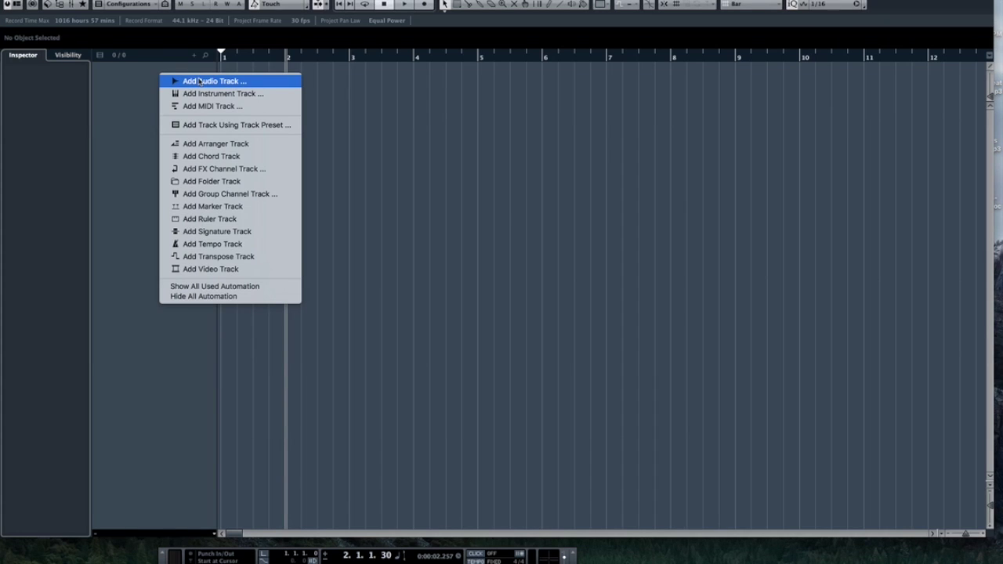
{"action": "left_click", "coordinate": [200, 80]}
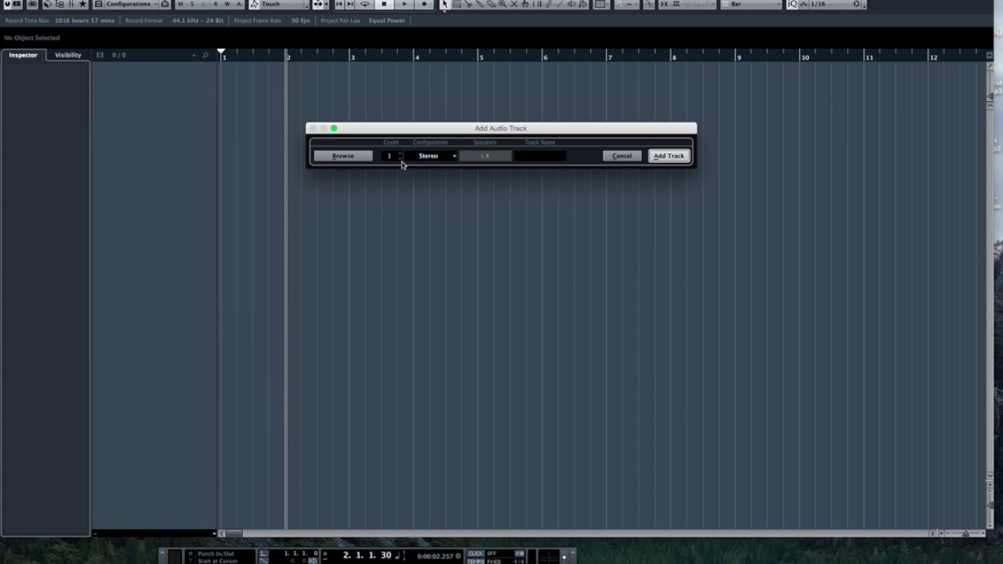
{"action": "left_click", "coordinate": [425, 158]}
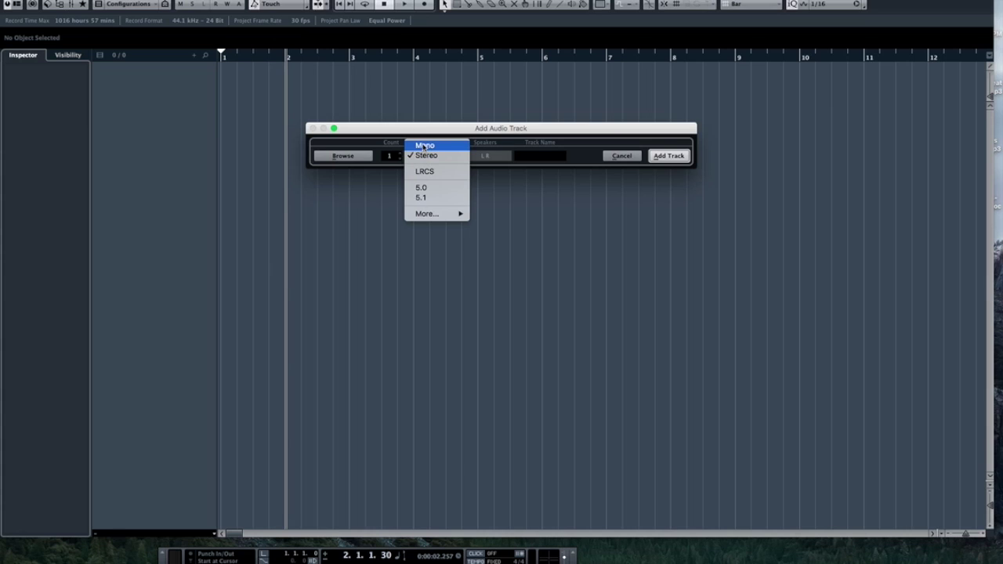
{"action": "left_click", "coordinate": [424, 146]}
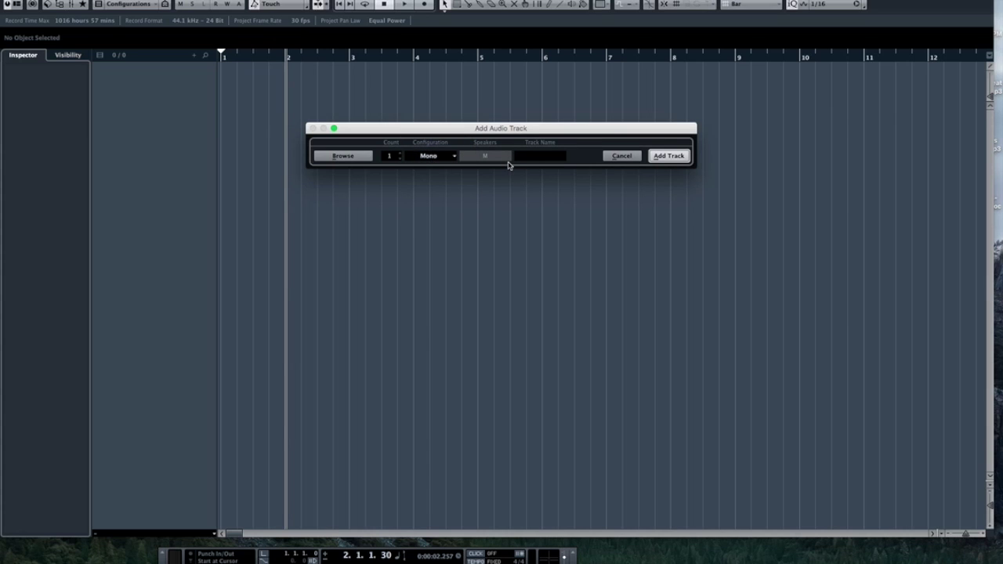
{"action": "left_click", "coordinate": [539, 160]}
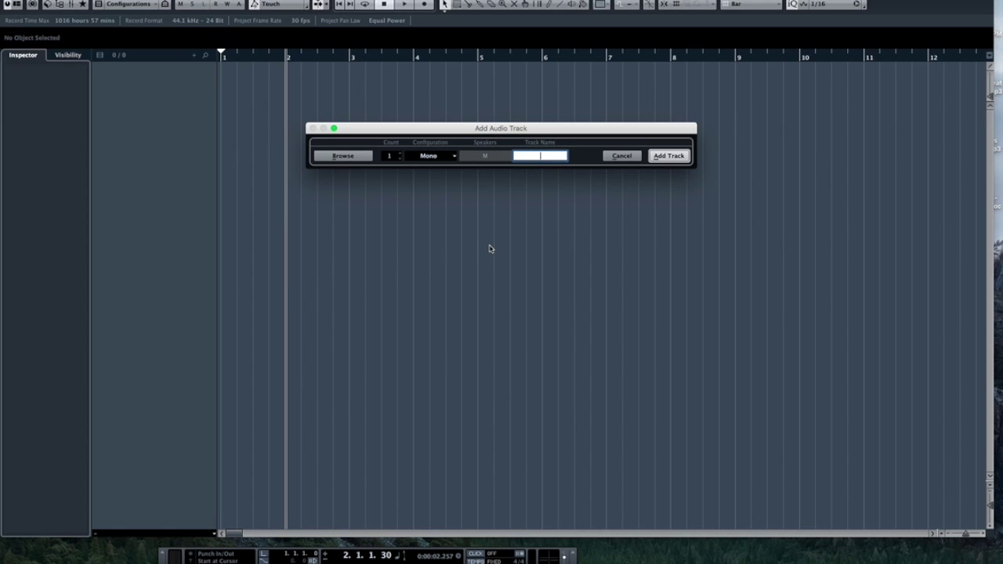
{"action": "type", "text": "Jay VO"}
{"action": "left_click", "coordinate": [669, 156]}
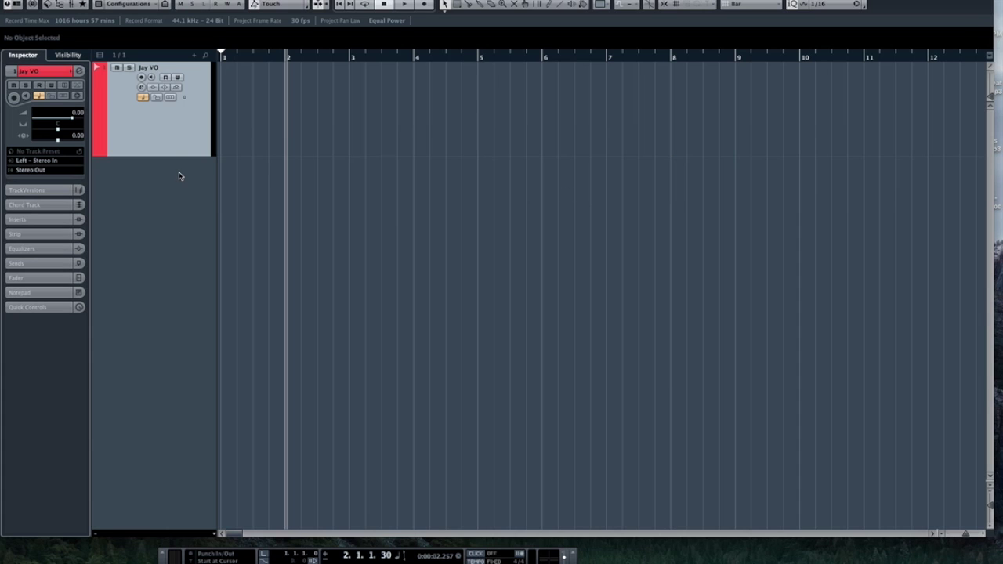
Step: Arm the voice-over track and record a take from the project start to about bar 8
{"action": "left_click", "coordinate": [142, 77]}
{"action": "key", "text": "Home"}
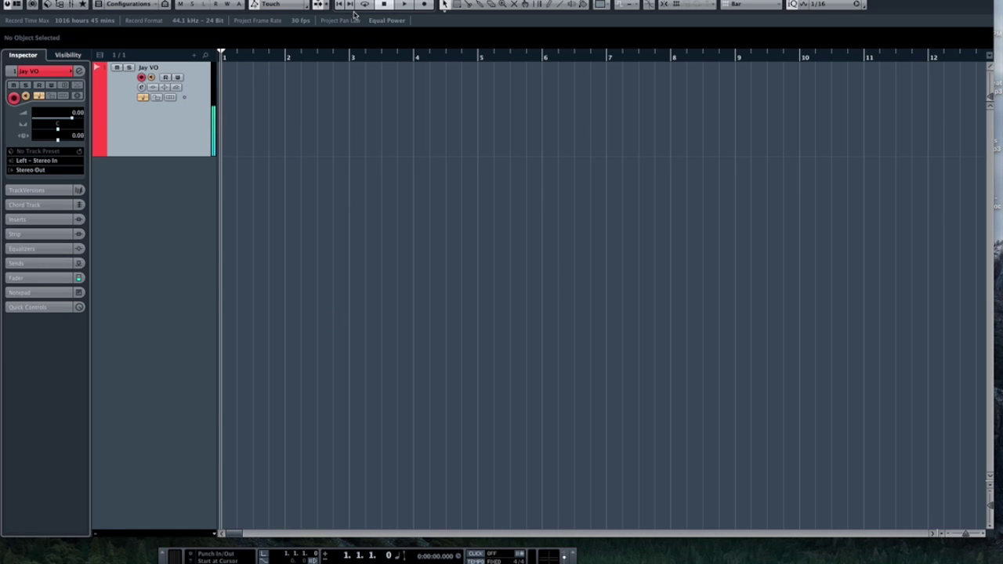
{"action": "left_click", "coordinate": [426, 5]}
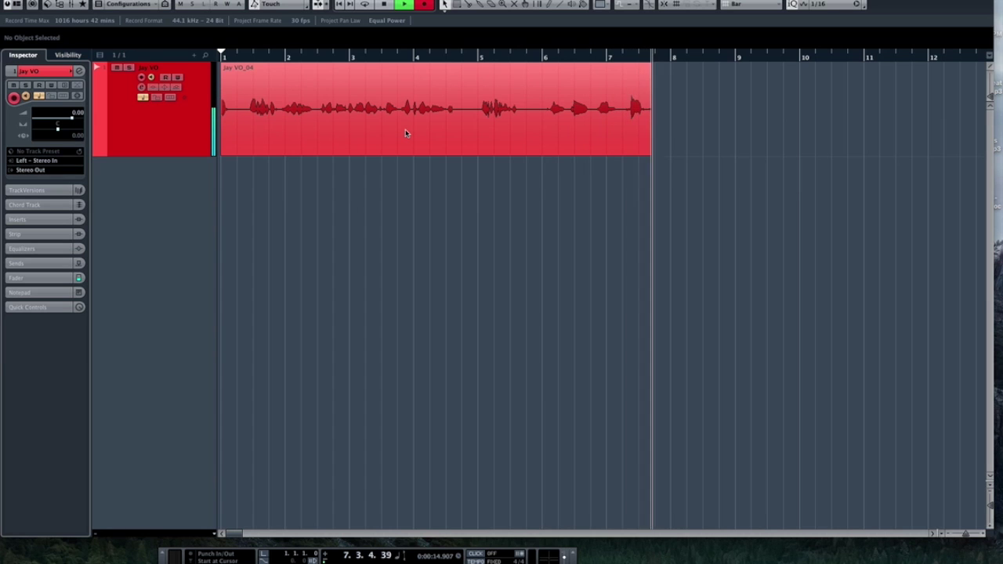
{"action": "key", "text": "space"}
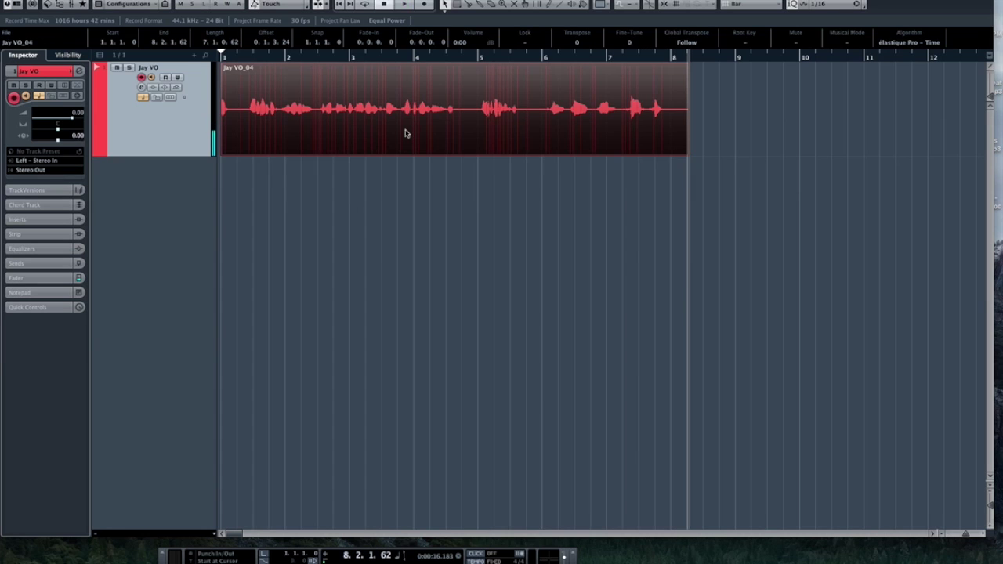
Step: Disarm the track and play back the recorded take from just after bar 1
{"action": "left_click", "coordinate": [140, 77]}
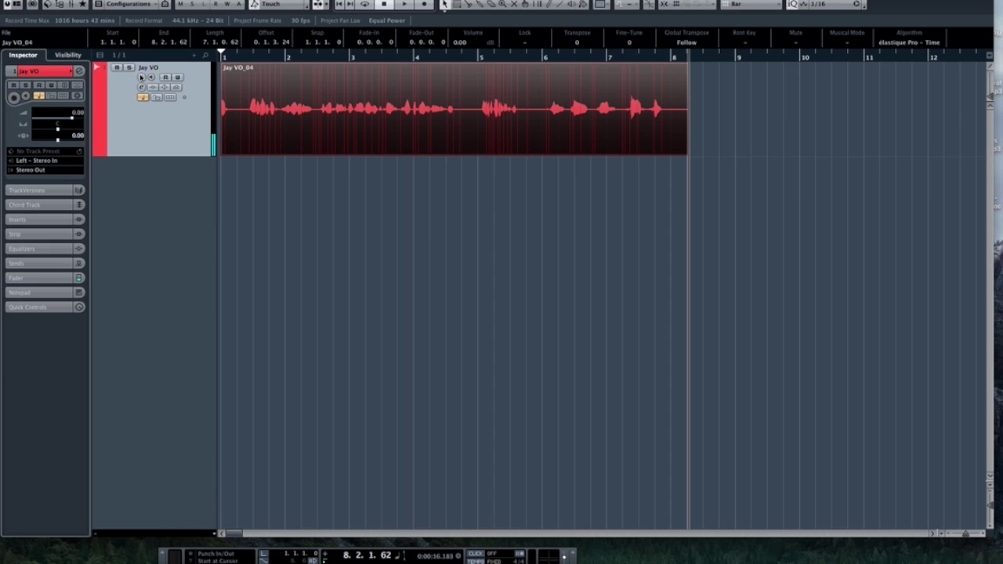
{"action": "left_click", "coordinate": [239, 59]}
{"action": "left_click", "coordinate": [247, 59]}
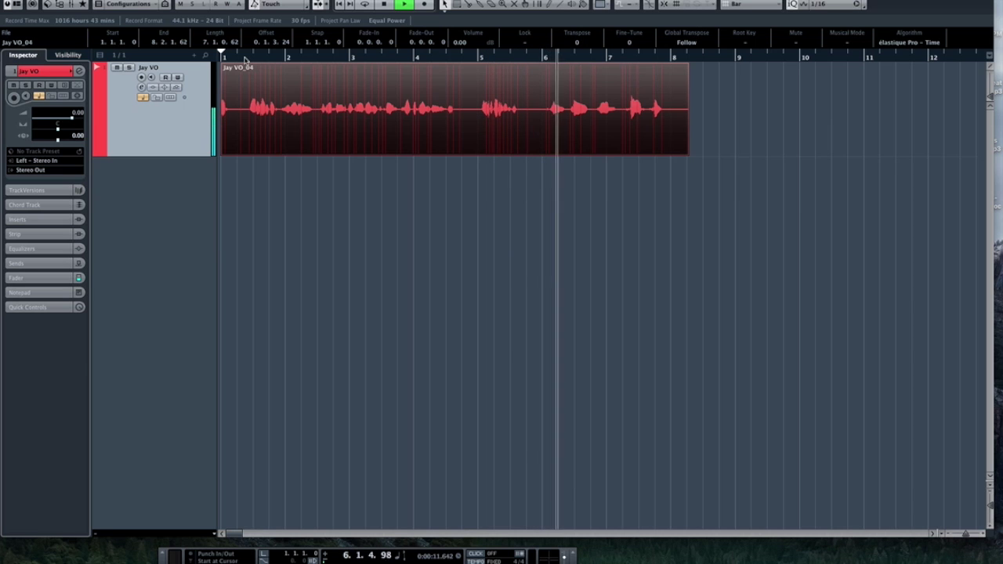
{"action": "key", "text": "space"}
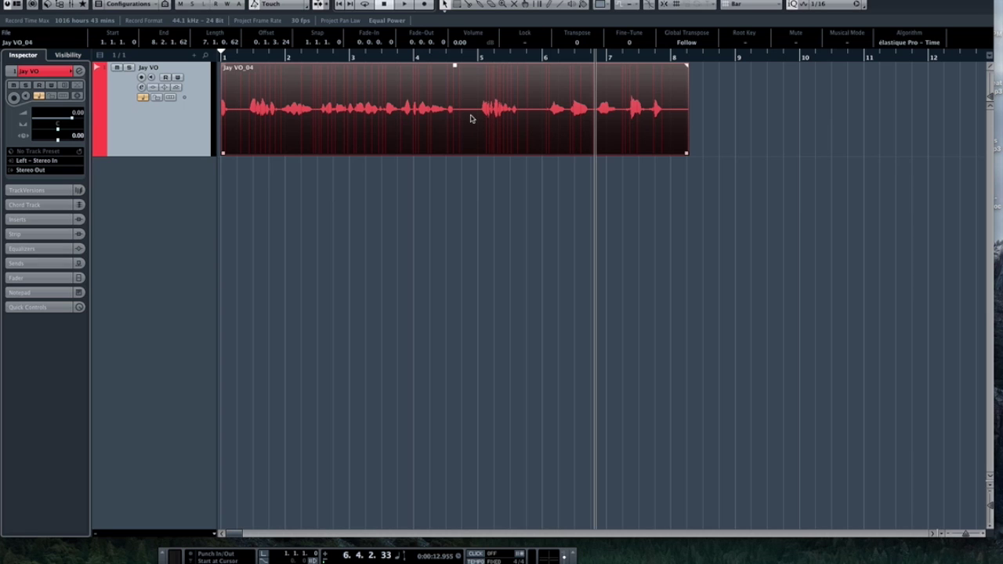
{"action": "right_click", "coordinate": [471, 118]}
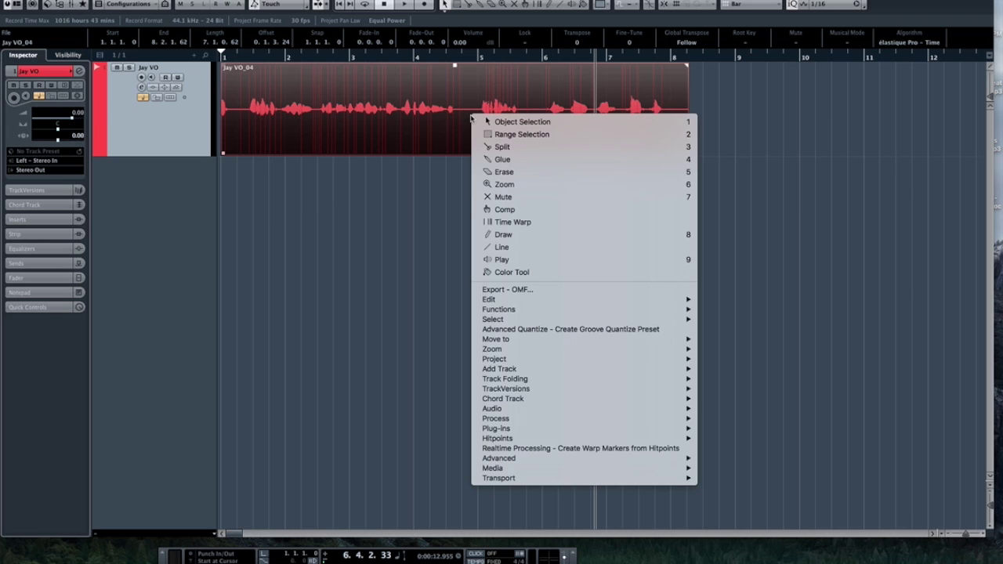
Step: Split the take before bars 5 and 6, delete the opening piece, and play from bar 5
{"action": "left_click", "coordinate": [382, 245]}
{"action": "left_click", "coordinate": [425, 141]}
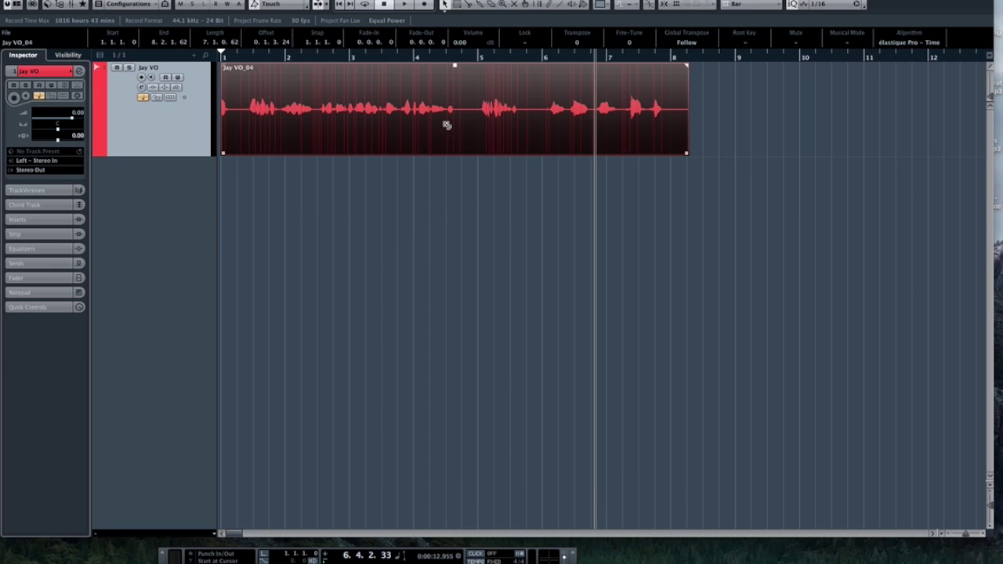
{"action": "left_click", "coordinate": [474, 128]}
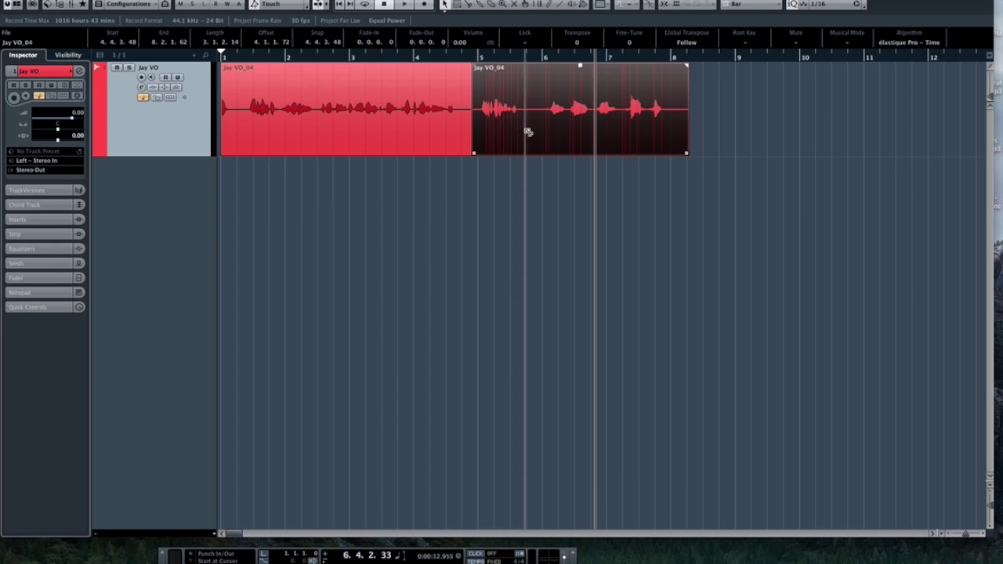
{"action": "left_click", "coordinate": [528, 133]}
{"action": "left_click", "coordinate": [429, 137]}
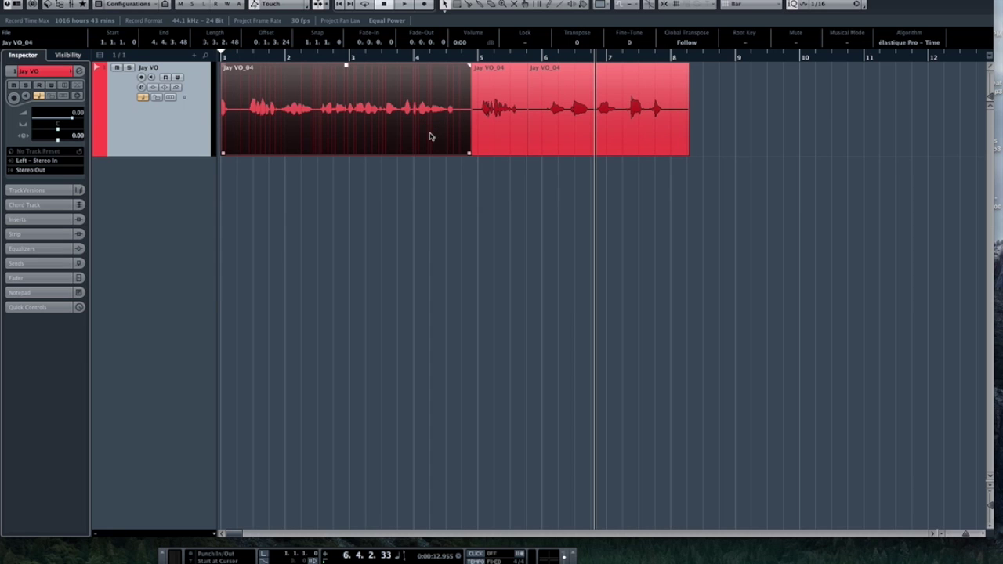
{"action": "key", "text": "Delete"}
{"action": "left_click", "coordinate": [475, 60]}
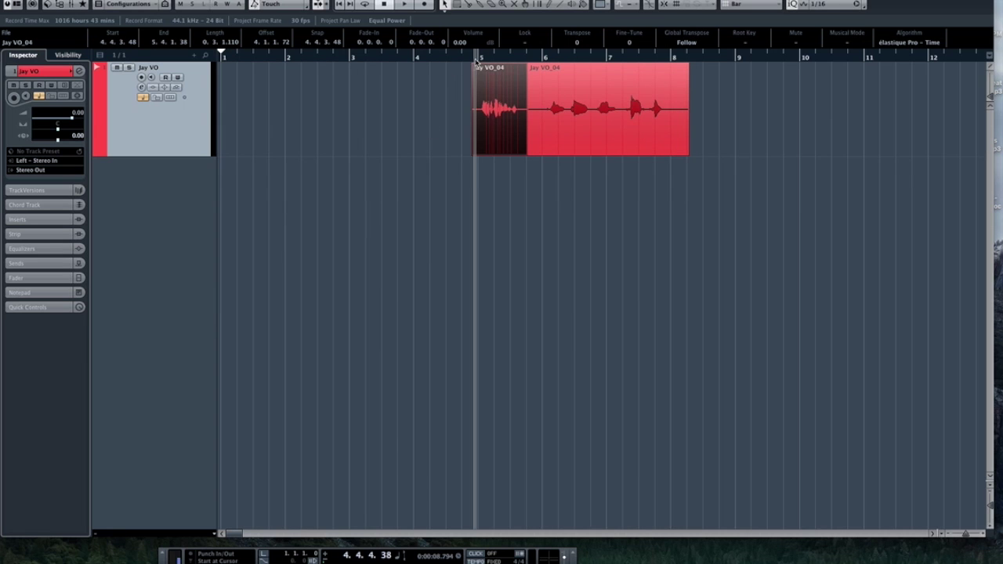
{"action": "key", "text": "space"}
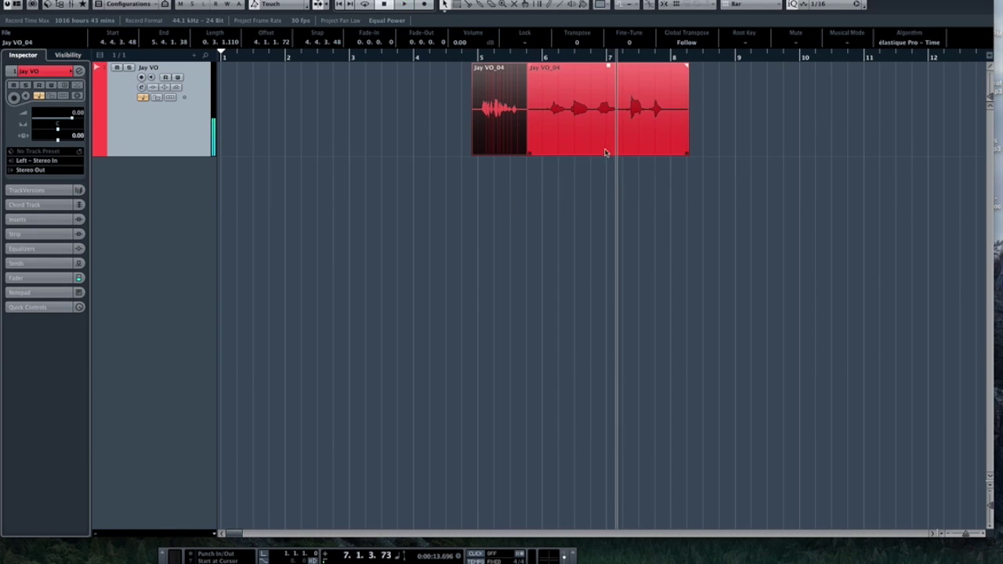
Step: Chop the remaining voice-over from bar 6 to about bar 8 into six short pieces
{"action": "left_click", "coordinate": [547, 125], "text": "alt"}
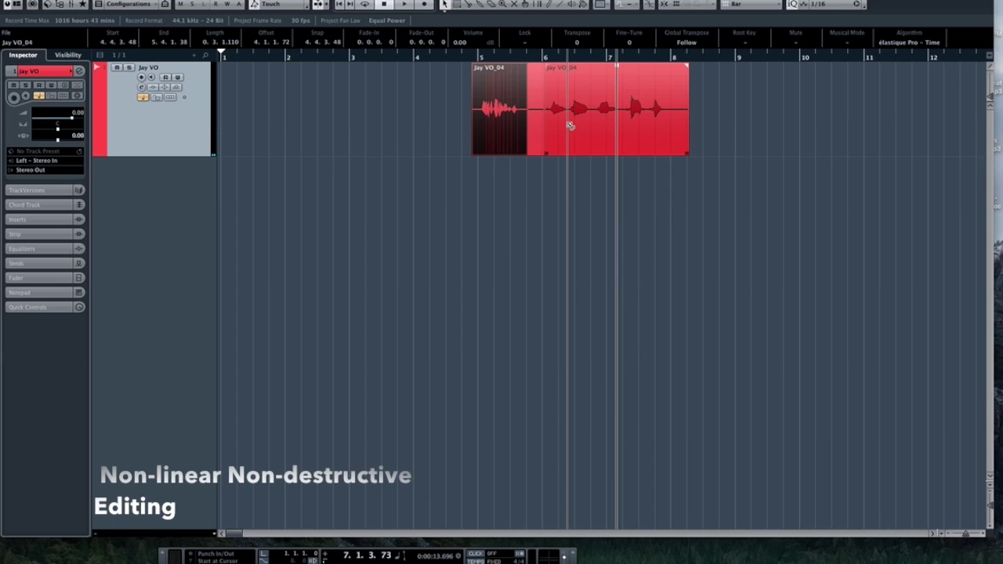
{"action": "left_click", "coordinate": [569, 125], "text": "alt"}
{"action": "left_click", "coordinate": [592, 125], "text": "alt"}
{"action": "left_click", "coordinate": [620, 128], "text": "alt"}
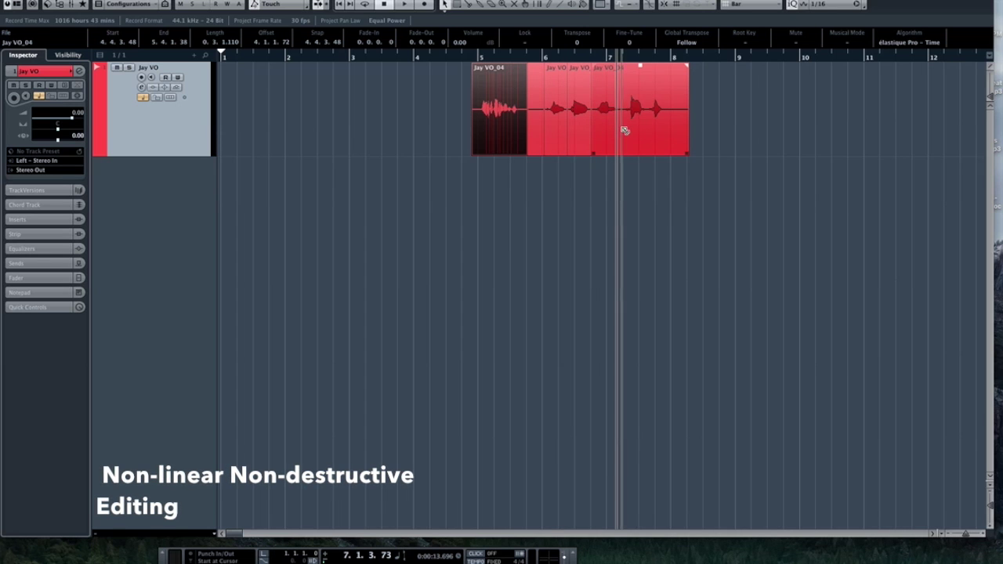
{"action": "left_click", "coordinate": [643, 127], "text": "alt"}
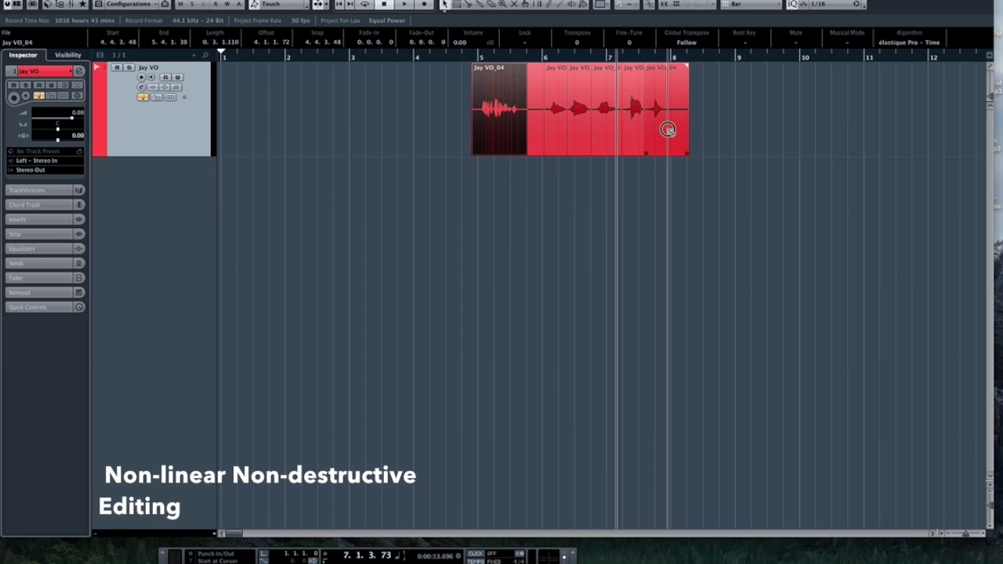
{"action": "left_click", "coordinate": [667, 129], "text": "alt"}
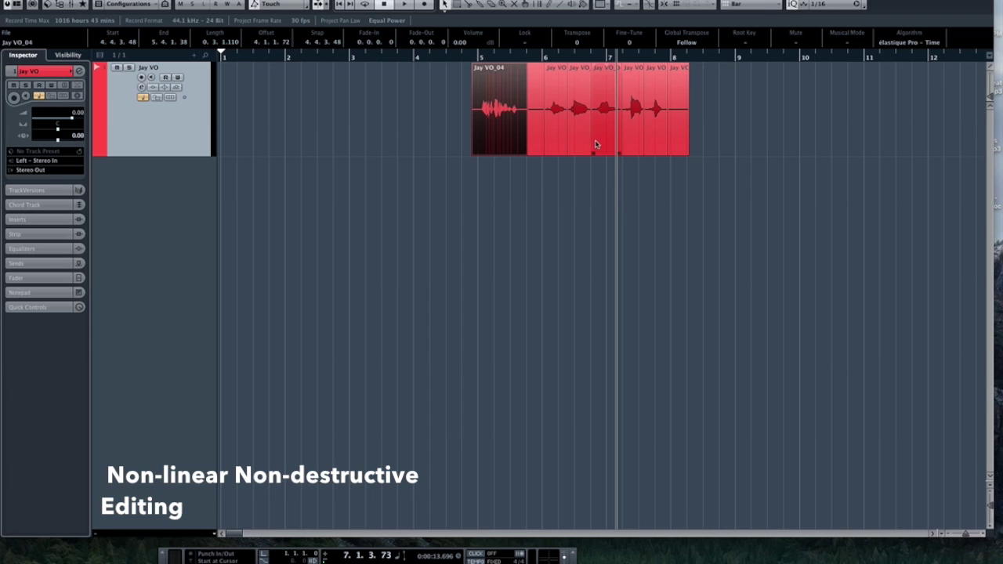
Step: Group three pieces around bar 9, play them back, and stretch the first clip back to bar 1
{"action": "left_click_drag", "start_coordinate": [608, 140], "coordinate": [739, 128]}
{"action": "left_click_drag", "start_coordinate": [583, 136], "coordinate": [786, 133]}
{"action": "left_click_drag", "start_coordinate": [658, 137], "coordinate": [830, 128]}
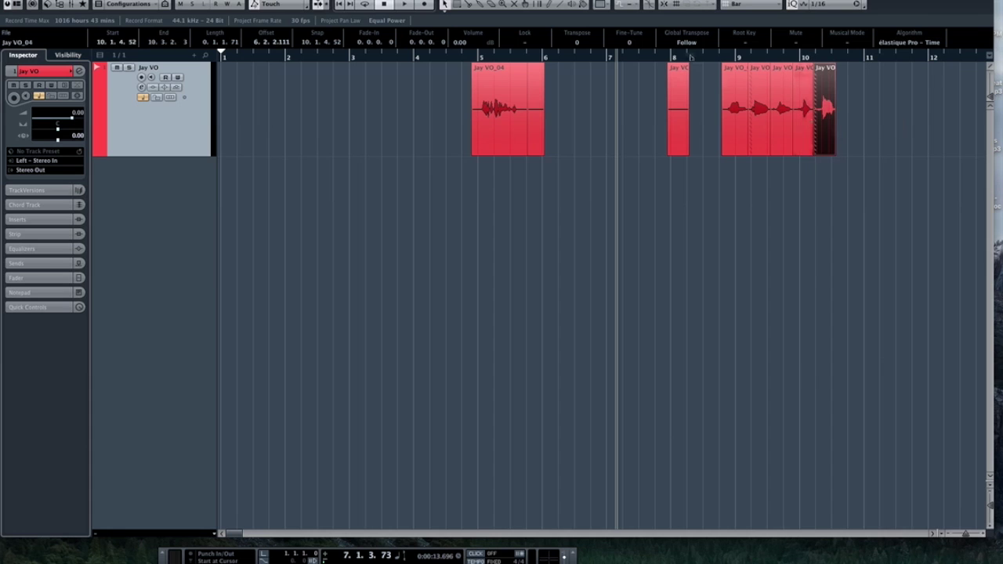
{"action": "left_click", "coordinate": [720, 57]}
{"action": "key", "text": "space"}
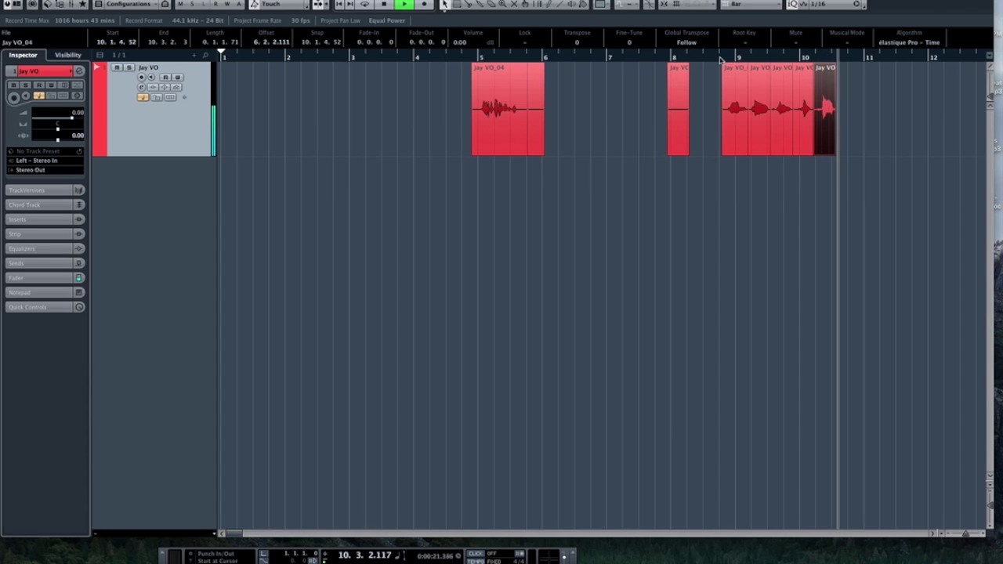
{"action": "key", "text": "space"}
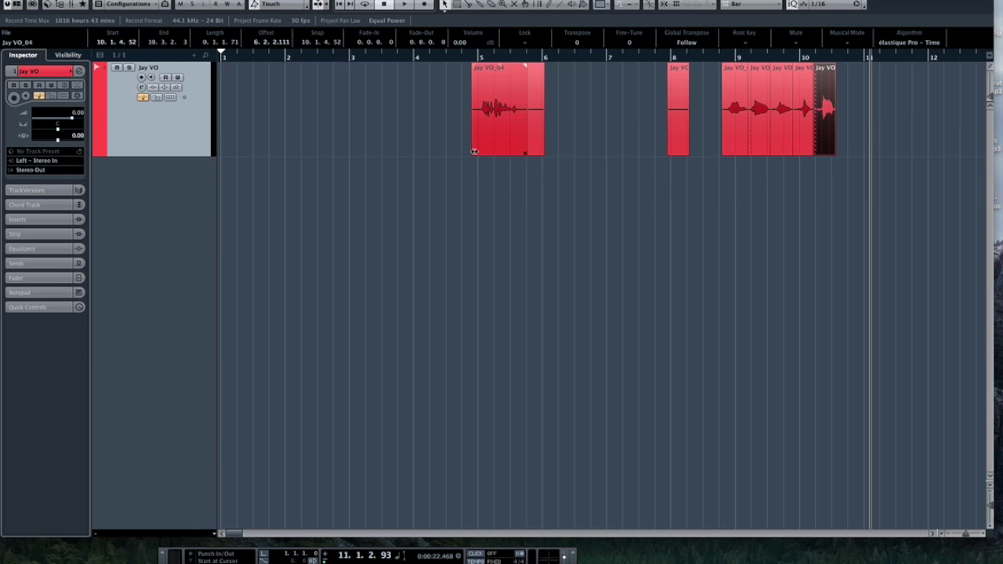
{"action": "left_click_drag", "start_coordinate": [474, 152], "coordinate": [108, 179]}
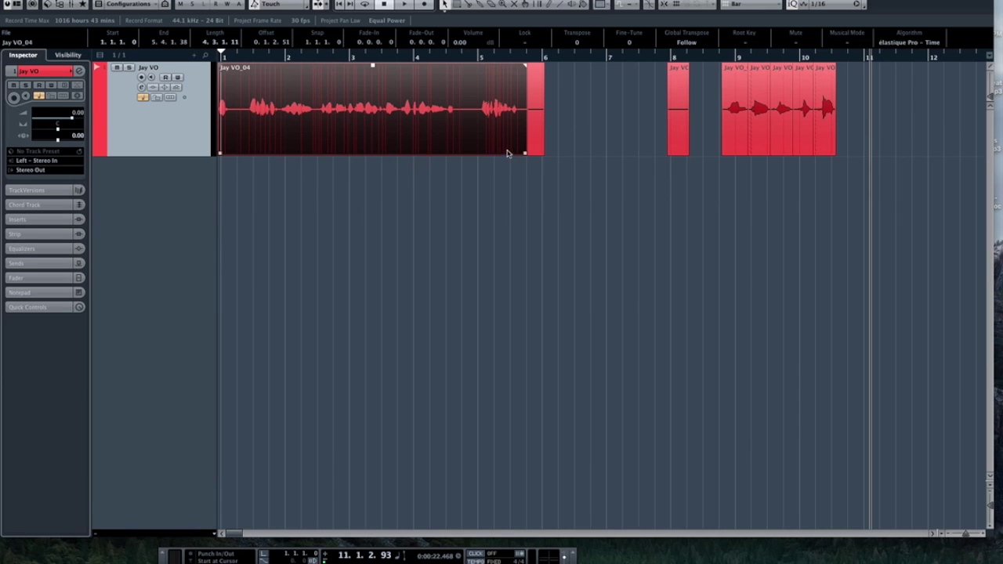
Step: Delete the short piece near bar 8, extend the VO_04 clip to bar 8, and cue bar 5
{"action": "left_click", "coordinate": [535, 150]}
{"action": "key", "text": "Delete"}
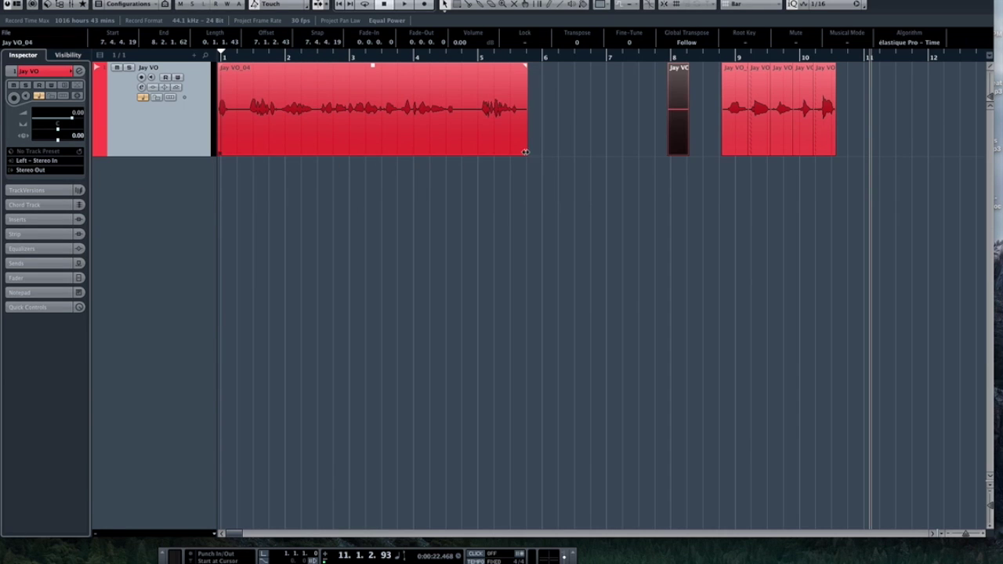
{"action": "left_click_drag", "start_coordinate": [525, 151], "coordinate": [745, 184]}
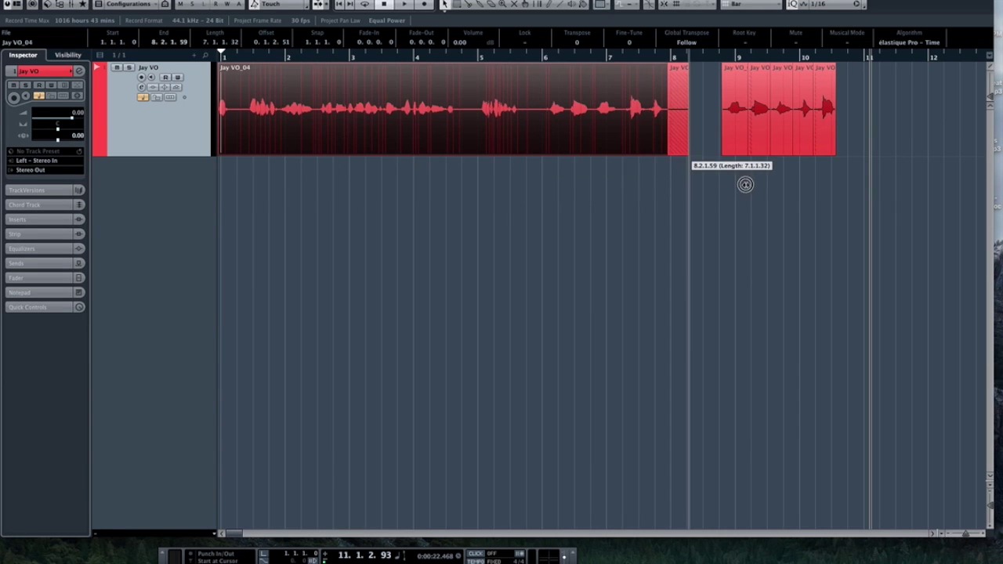
{"action": "left_click", "coordinate": [479, 58]}
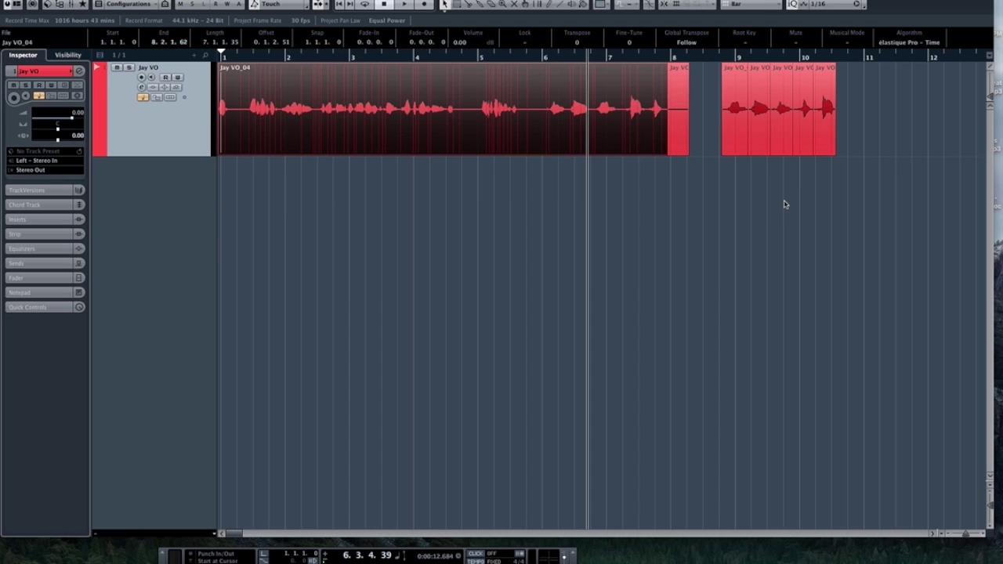
Step: Undo the last three voice-over clip edits
{"action": "key", "text": "super+z"}
{"action": "key", "text": "super+z"}
{"action": "key", "text": "super+z"}
{"action": "key", "text": "super+z"}
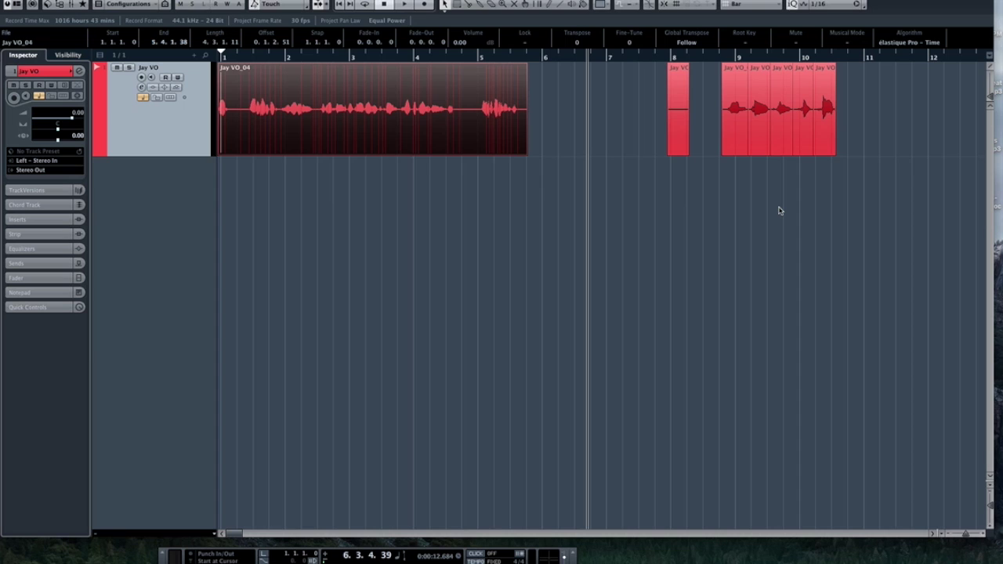
{"action": "key", "text": "super+z"}
{"action": "key", "text": "super+z"}
{"action": "key", "text": "super+z"}
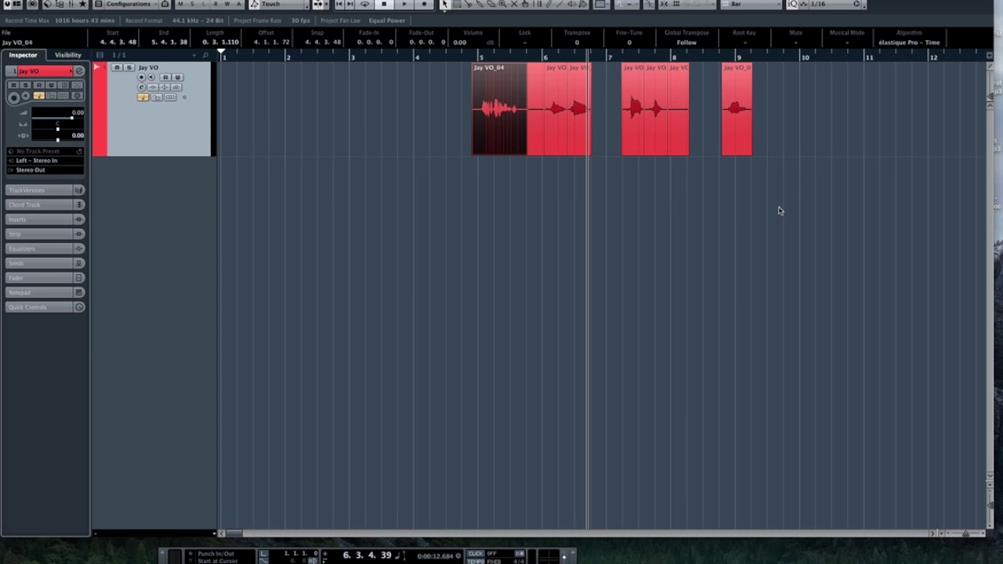
{"action": "key", "text": "super+z"}
{"action": "key", "text": "super+z"}
{"action": "key", "text": "super+z"}
{"action": "key", "text": "super+z"}
{"action": "key", "text": "super+z"}
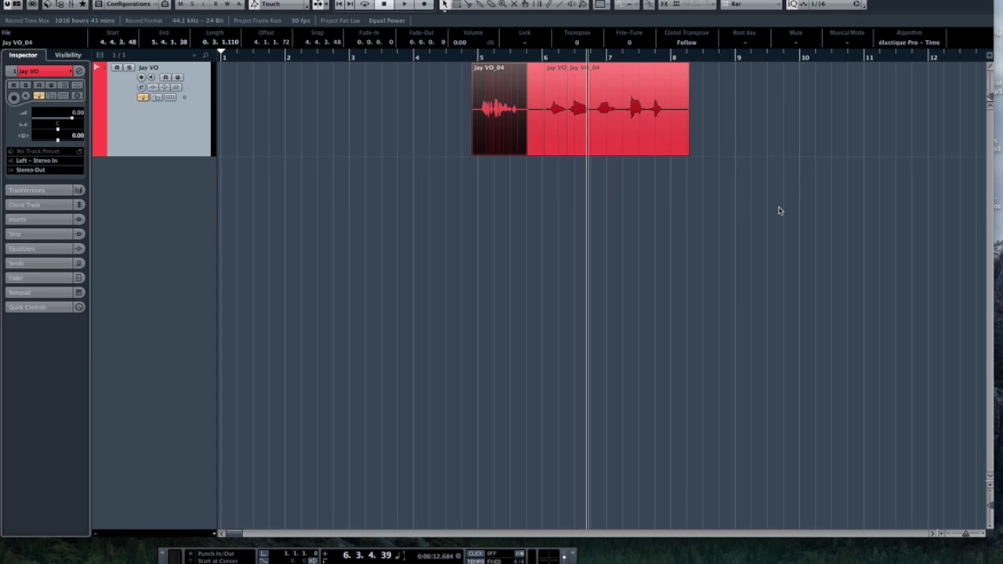
Step: Restore the single voice-over clip spanning bars 1 to 8 via undo/redo, then open MediaBay
{"action": "key", "text": "super+z"}
{"action": "key", "text": "super+z"}
{"action": "key", "text": "super+z"}
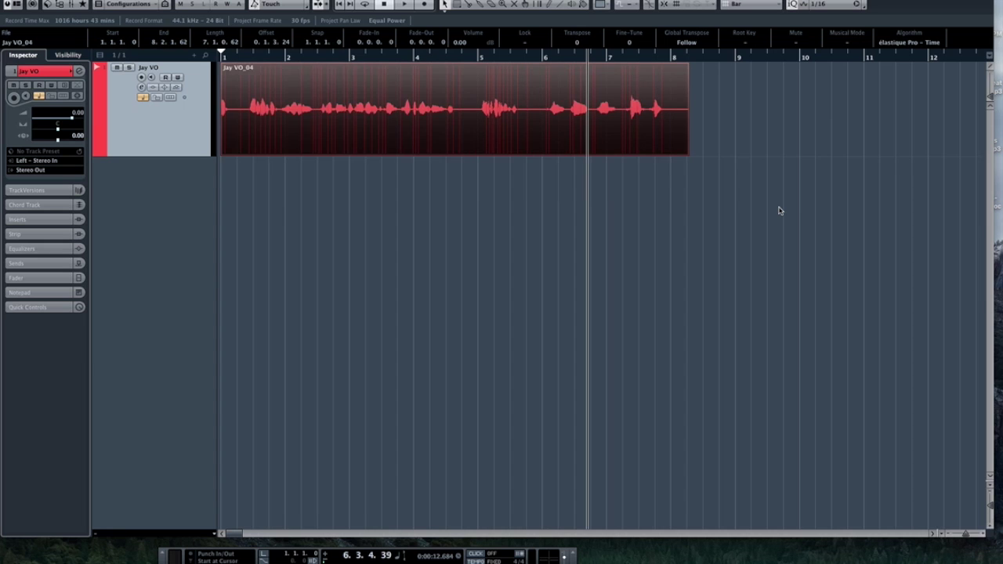
{"action": "key", "text": "super+shift+z"}
{"action": "left_click", "coordinate": [47, 5]}
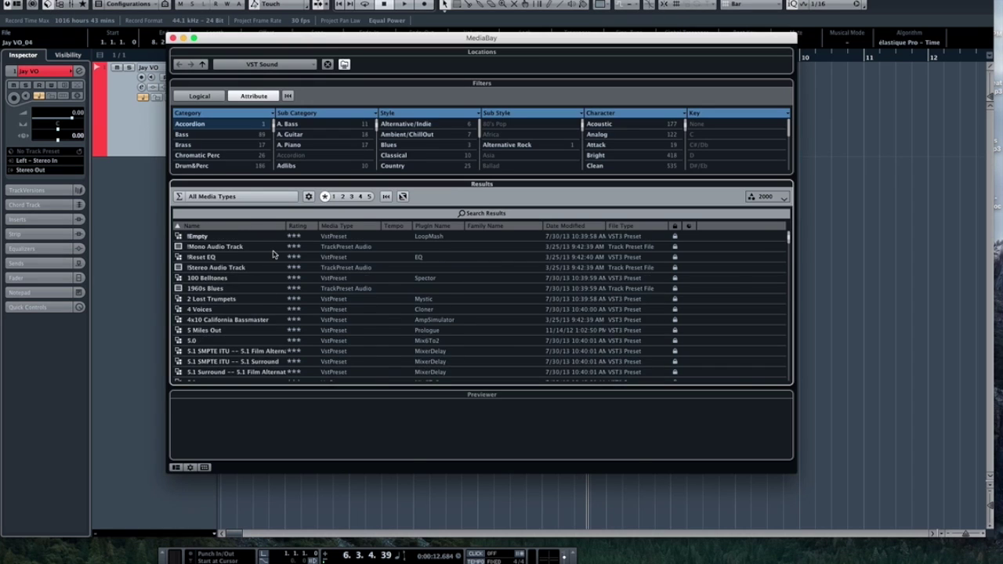
Step: Filter MediaBay by Drum&Perc, Beats, Electronica/Dance and Techno to list 41 loops
{"action": "left_click", "coordinate": [306, 319]}
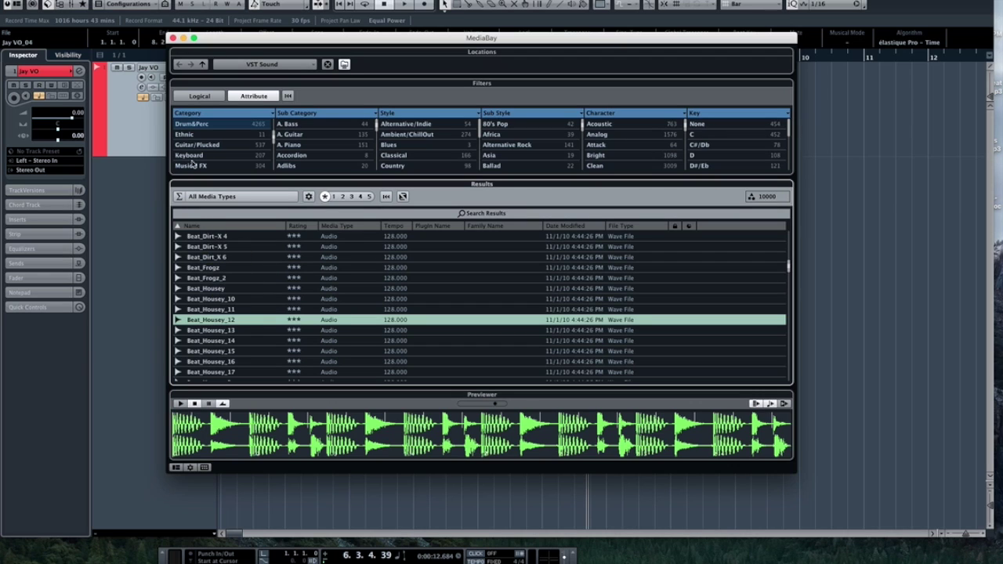
{"action": "left_click", "coordinate": [189, 125]}
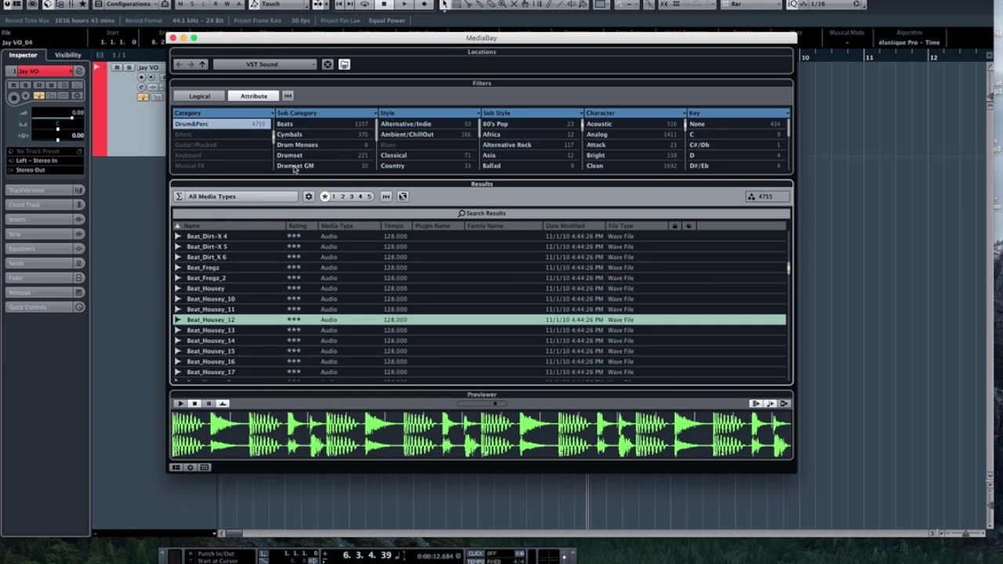
{"action": "left_click", "coordinate": [287, 127]}
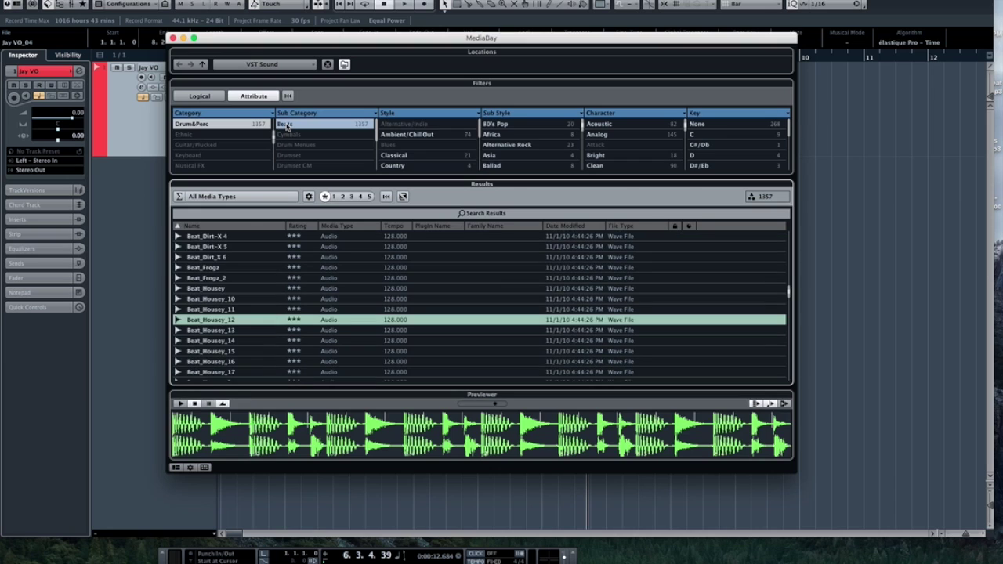
{"action": "left_click", "coordinate": [480, 128]}
{"action": "mouse_move", "coordinate": [480, 128]}
{"action": "left_mouse_down"}
{"action": "mouse_move", "coordinate": [478, 165]}
{"action": "mouse_move", "coordinate": [477, 139]}
{"action": "left_mouse_up"}
{"action": "left_click", "coordinate": [405, 137]}
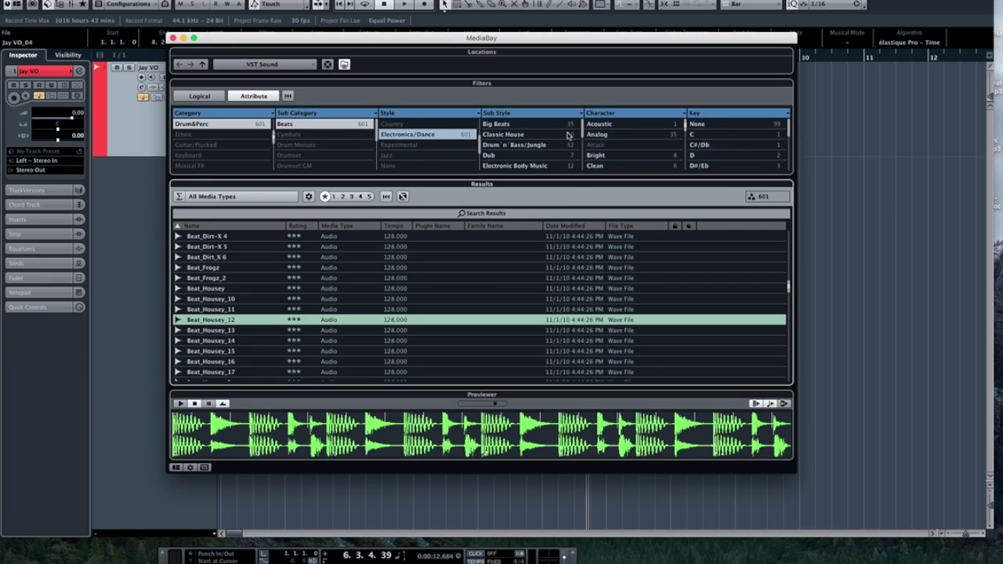
{"action": "left_click", "coordinate": [584, 130]}
{"action": "left_click_drag", "start_coordinate": [583, 131], "coordinate": [584, 161]}
{"action": "left_click", "coordinate": [505, 156]}
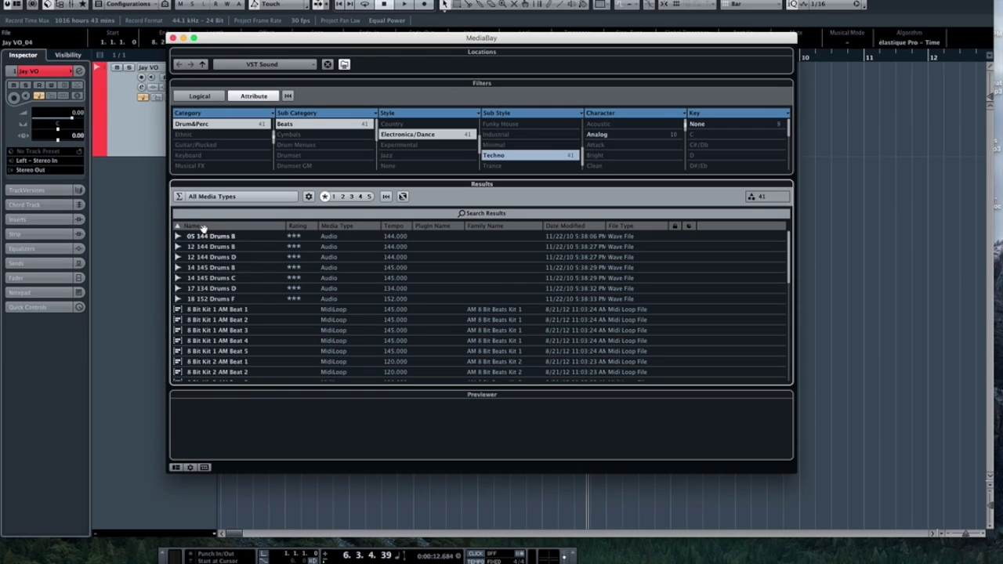
Step: Audition several Drums B/C loops, then add 14 145 Drums B as a new track
{"action": "left_click", "coordinate": [211, 239]}
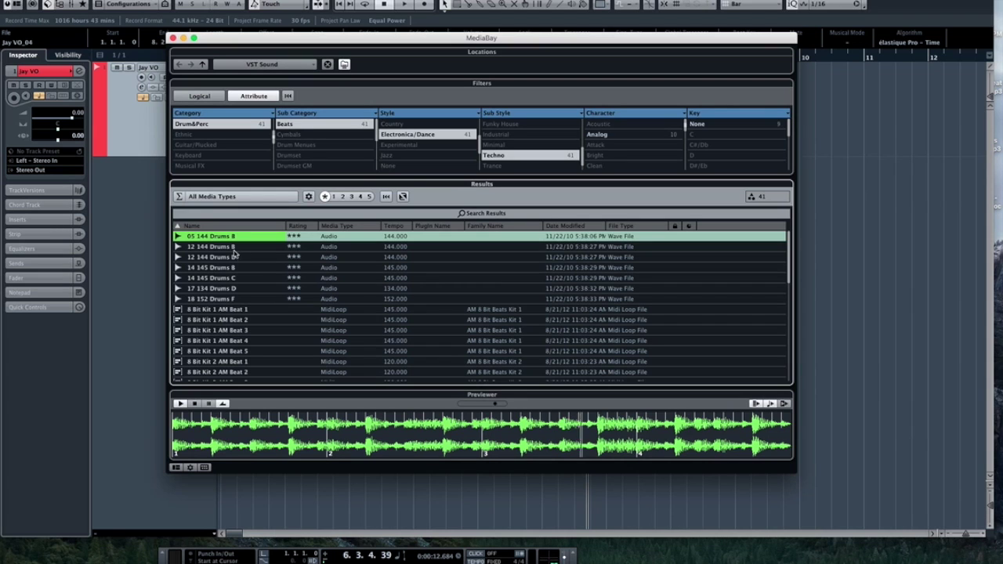
{"action": "left_click", "coordinate": [214, 248]}
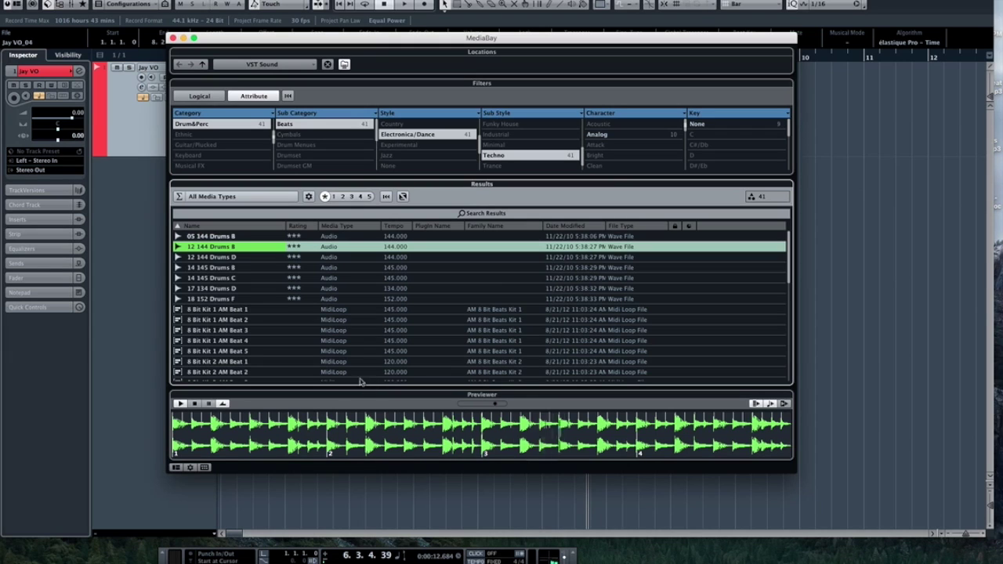
{"action": "left_click", "coordinate": [771, 404]}
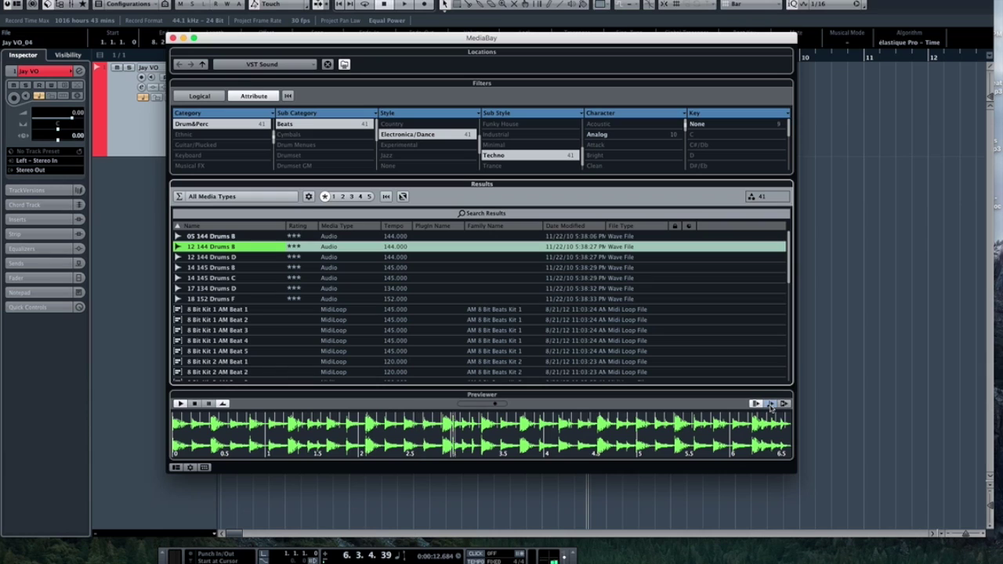
{"action": "left_click", "coordinate": [771, 404]}
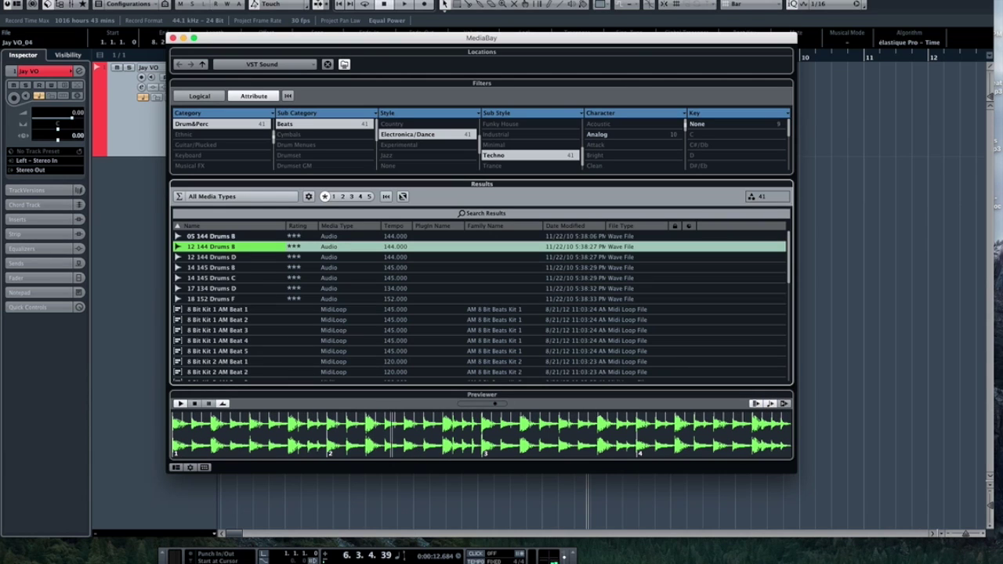
{"action": "left_click", "coordinate": [228, 279]}
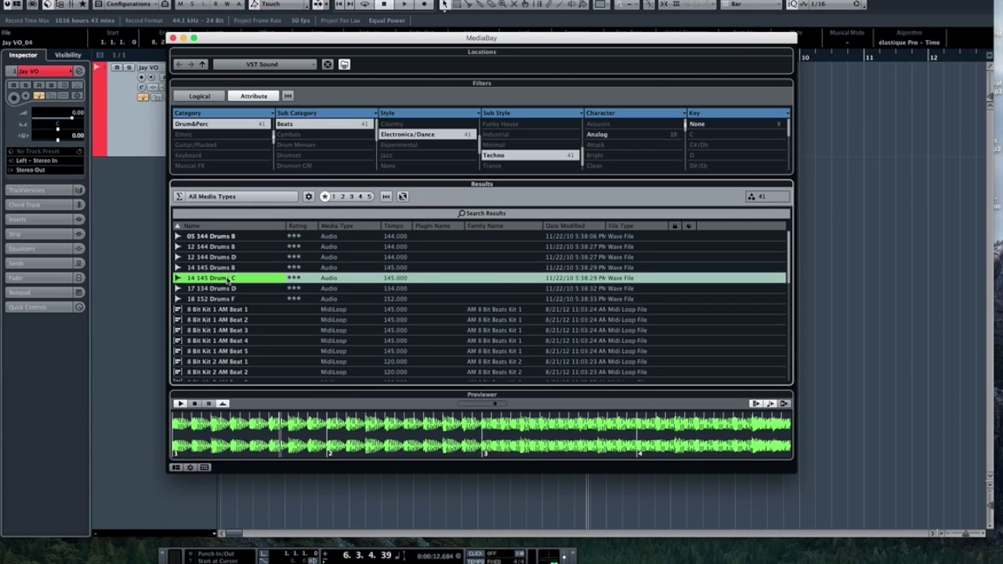
{"action": "left_click", "coordinate": [226, 268]}
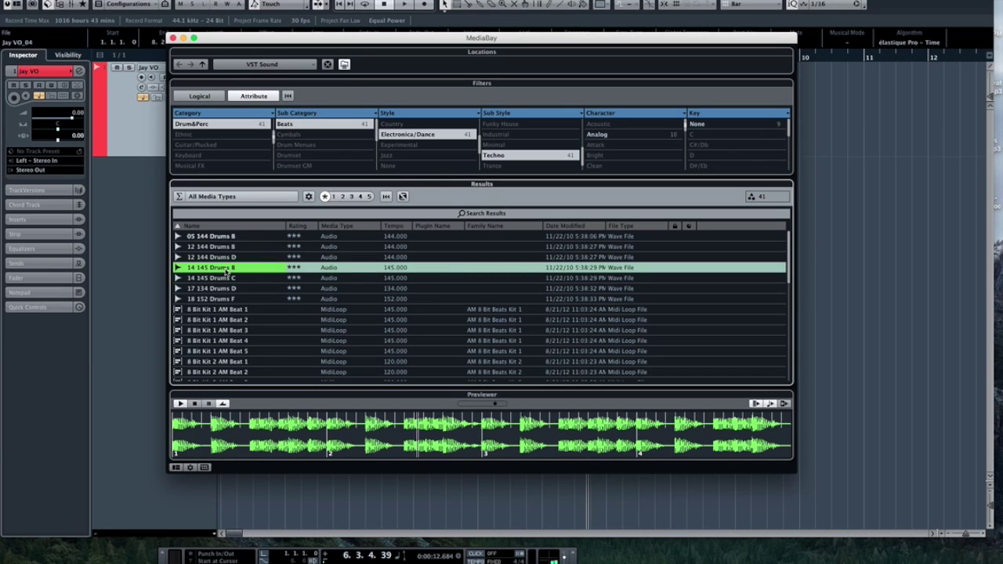
{"action": "double_click", "coordinate": [226, 268]}
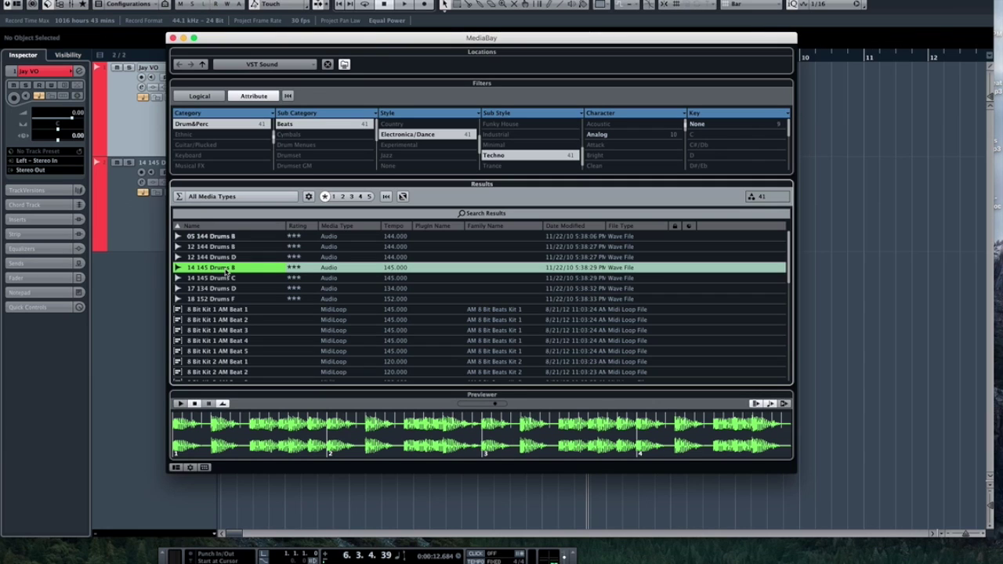
Step: Close MediaBay, colour the drum loop track and event green (Color 6), and copy the loop toward bar 5
{"action": "left_click", "coordinate": [173, 39]}
{"action": "left_click", "coordinate": [340, 291]}
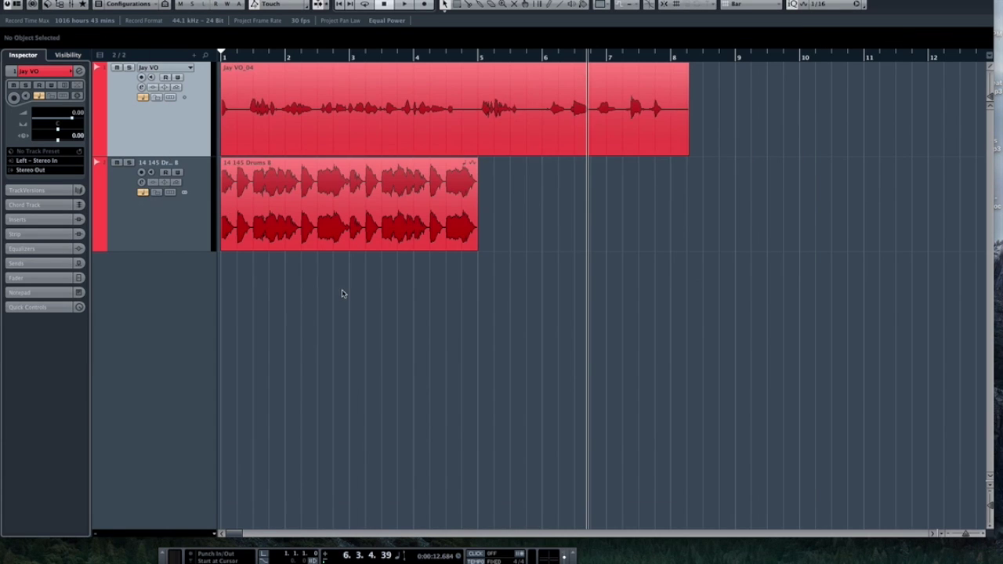
{"action": "left_click", "coordinate": [350, 236]}
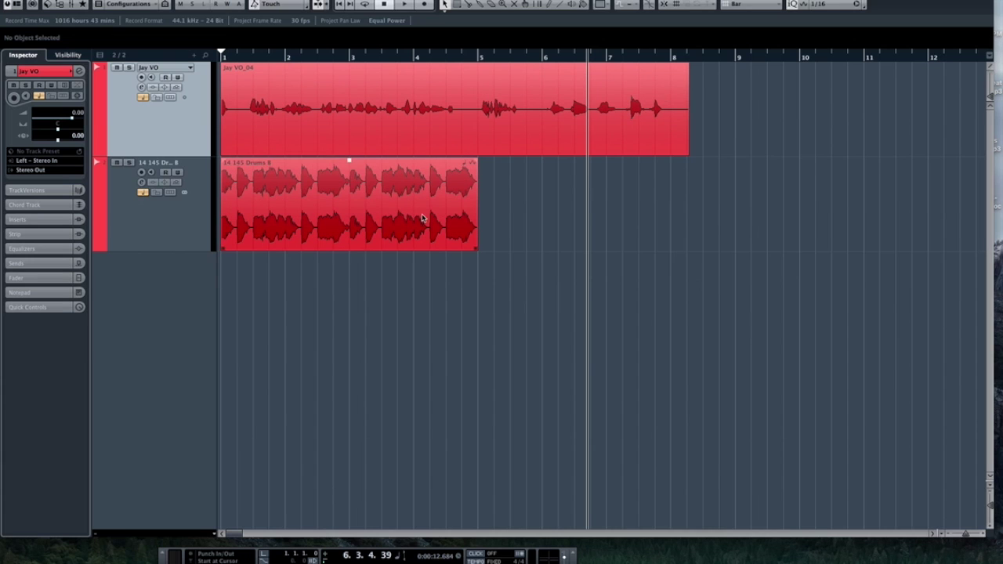
{"action": "left_click", "coordinate": [163, 226]}
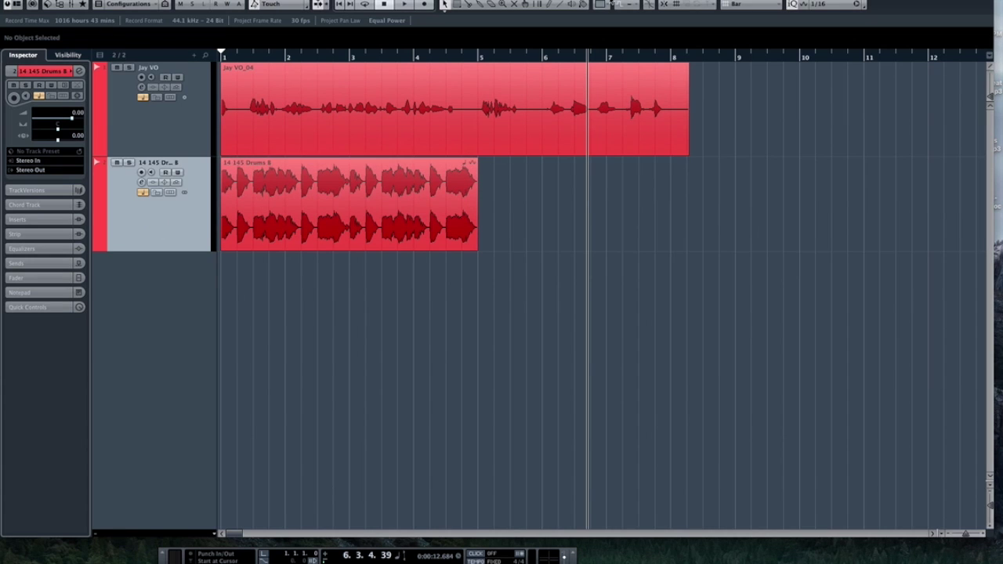
{"action": "left_click", "coordinate": [602, 8]}
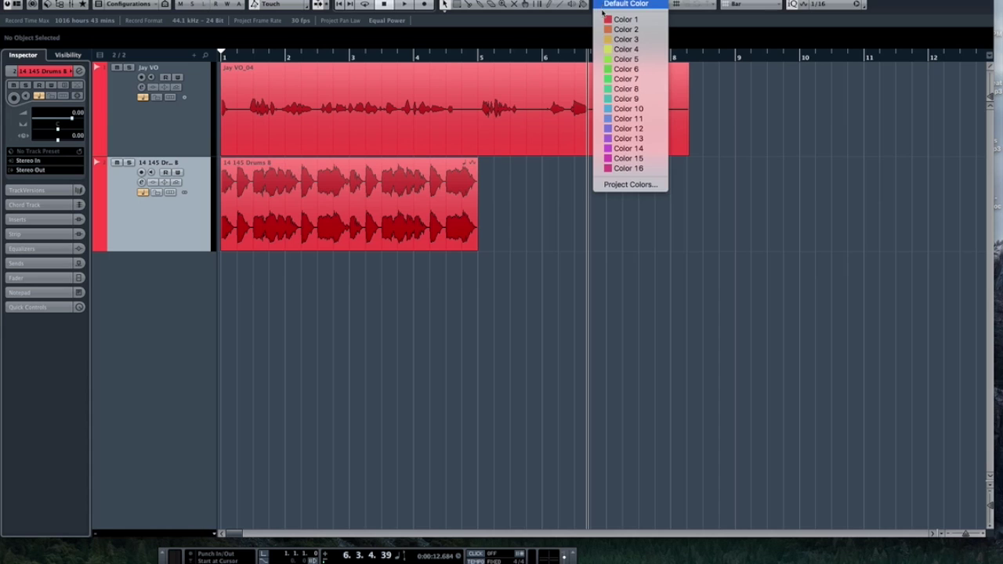
{"action": "left_click", "coordinate": [624, 69]}
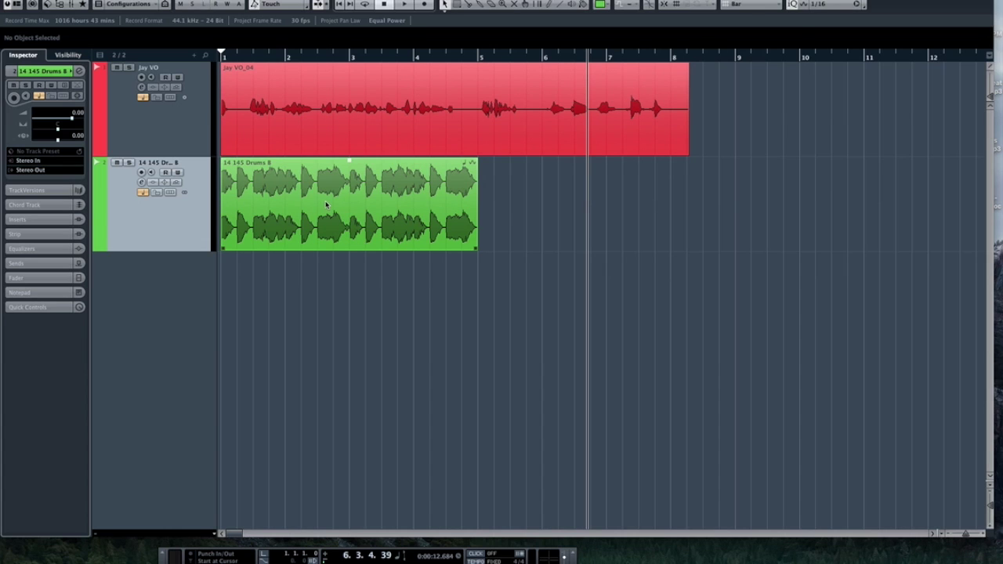
{"action": "left_click_drag", "start_coordinate": [326, 205], "coordinate": [591, 207]}
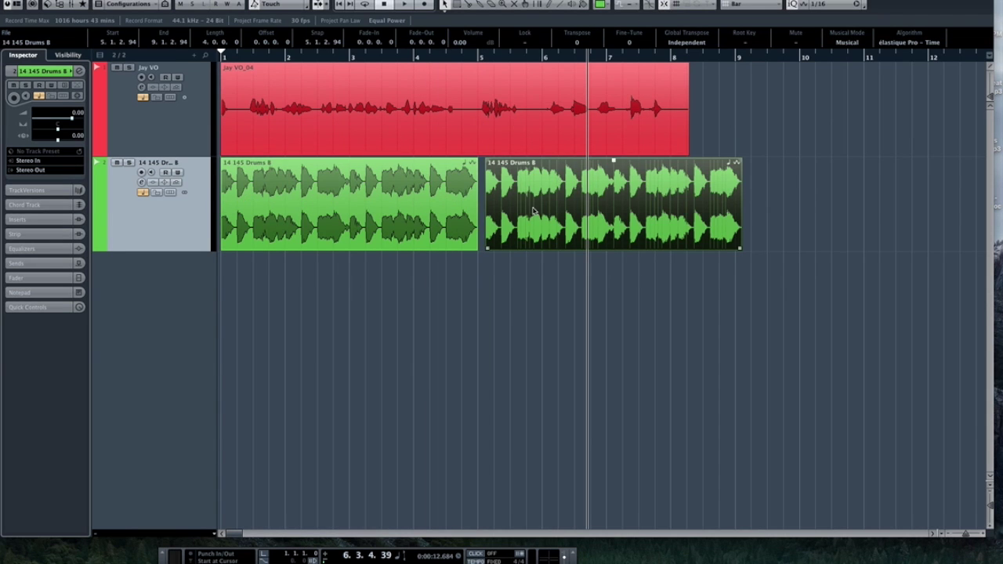
Step: Line the drum copy up at bar 5, mute the Jay VO track, and play back from the start
{"action": "left_click_drag", "start_coordinate": [531, 208], "coordinate": [524, 212]}
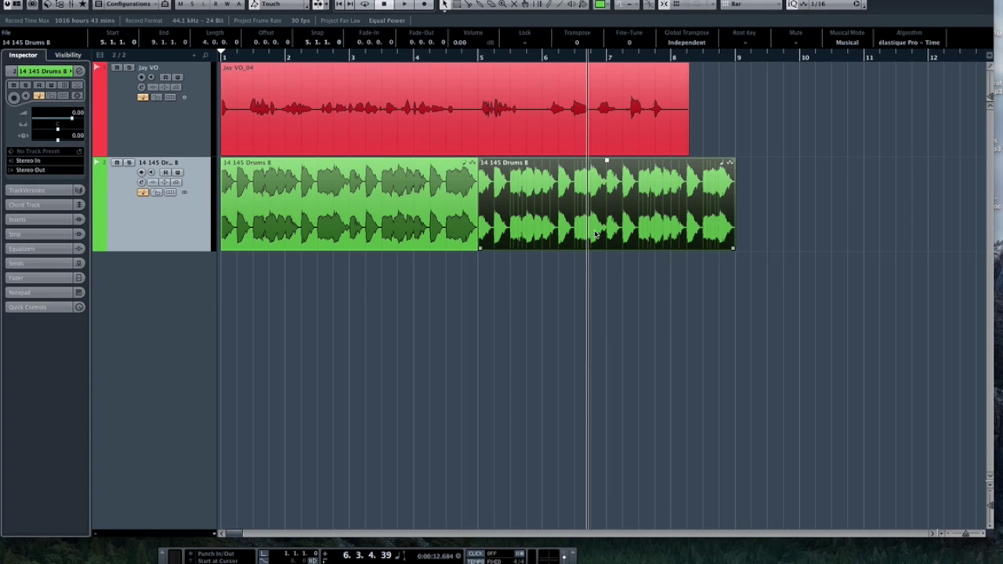
{"action": "left_click", "coordinate": [118, 69]}
{"action": "left_click", "coordinate": [229, 59]}
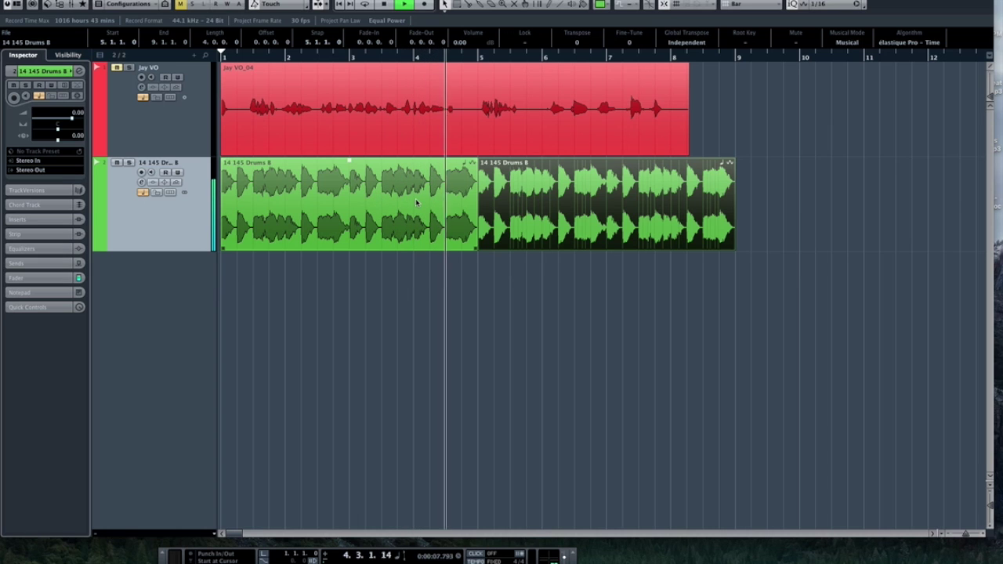
{"action": "key", "text": "space"}
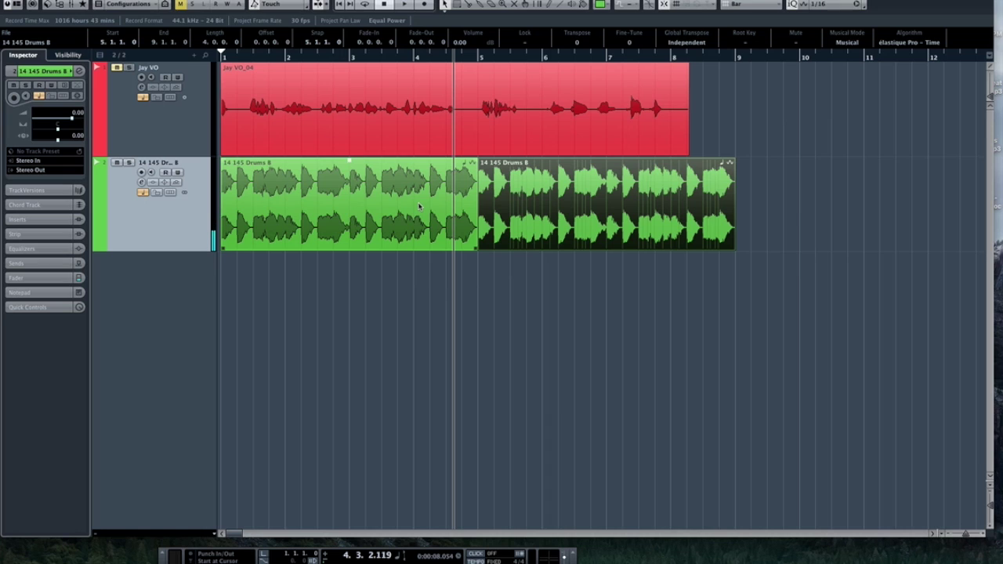
{"action": "key", "text": "1"}
{"action": "key", "text": "1"}
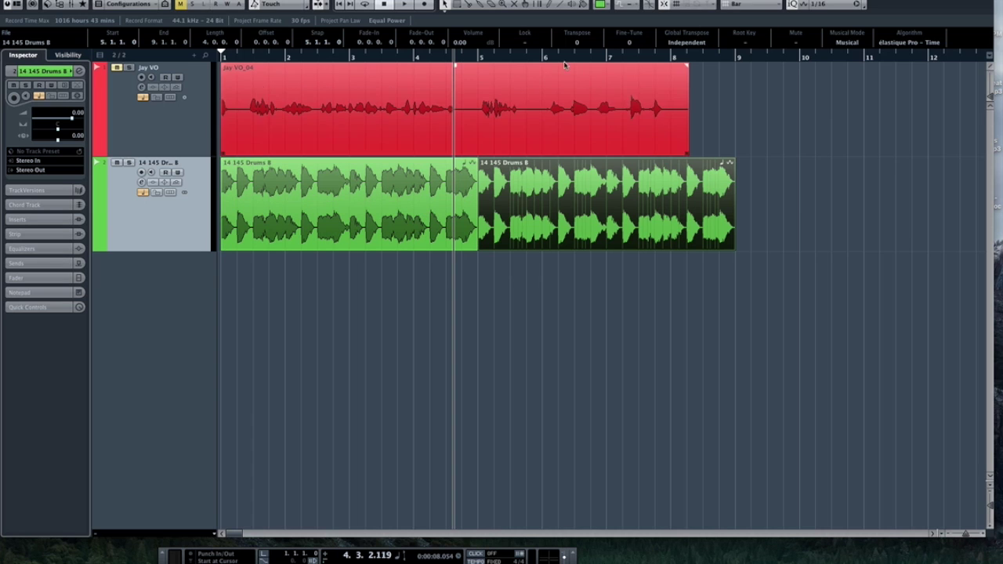
Step: Split out the one-bar drum slice at bars 4–5 and bounce it, replacing the original
{"action": "left_click", "coordinate": [416, 205]}
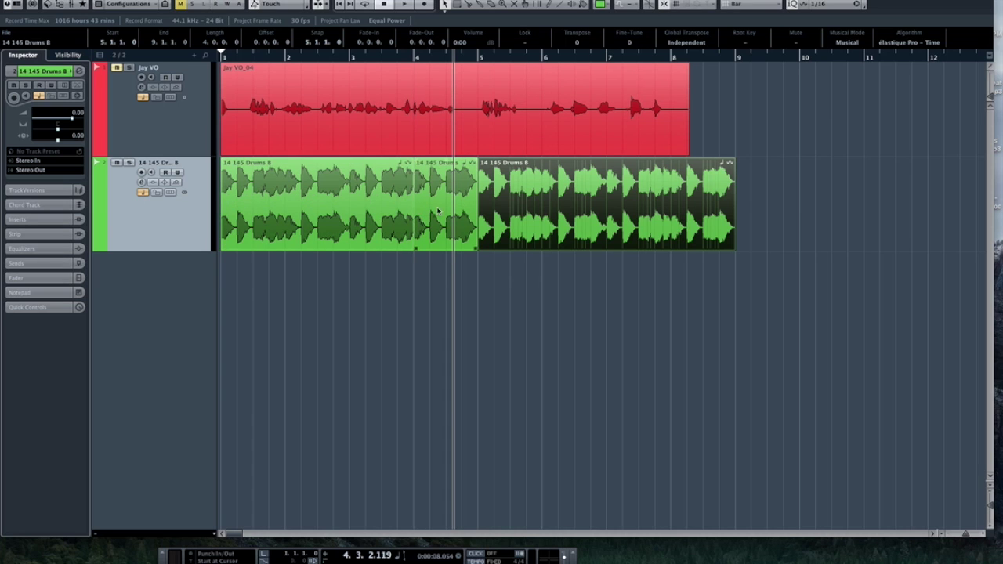
{"action": "left_click", "coordinate": [444, 214]}
{"action": "left_click", "coordinate": [129, 0]}
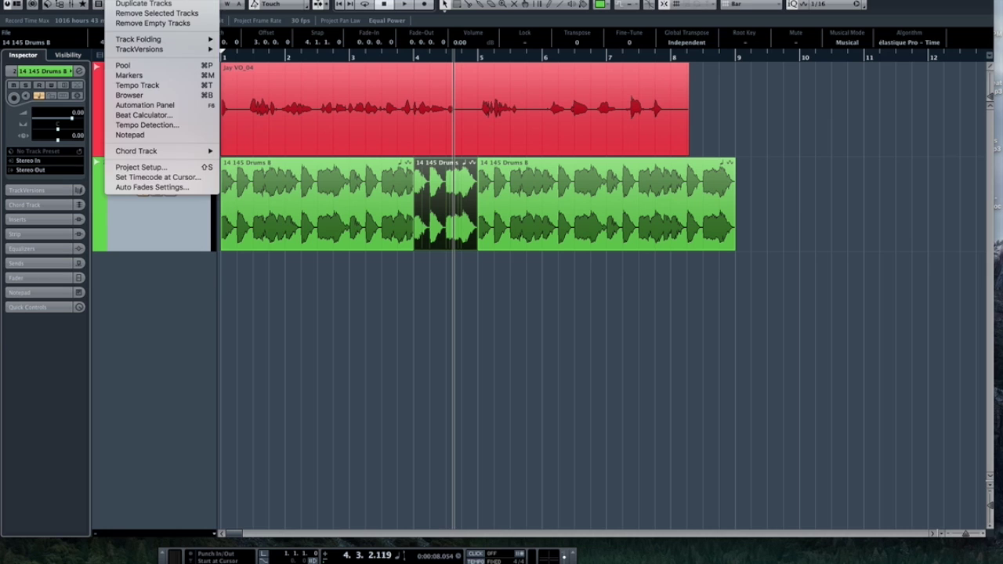
{"action": "mouse_move", "coordinate": [153, 0]}
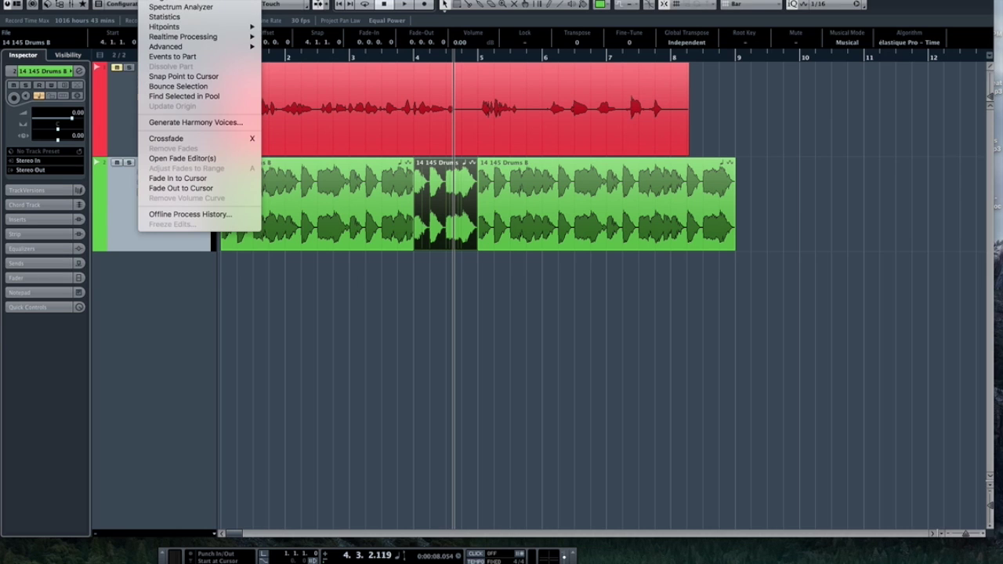
{"action": "left_click", "coordinate": [182, 88]}
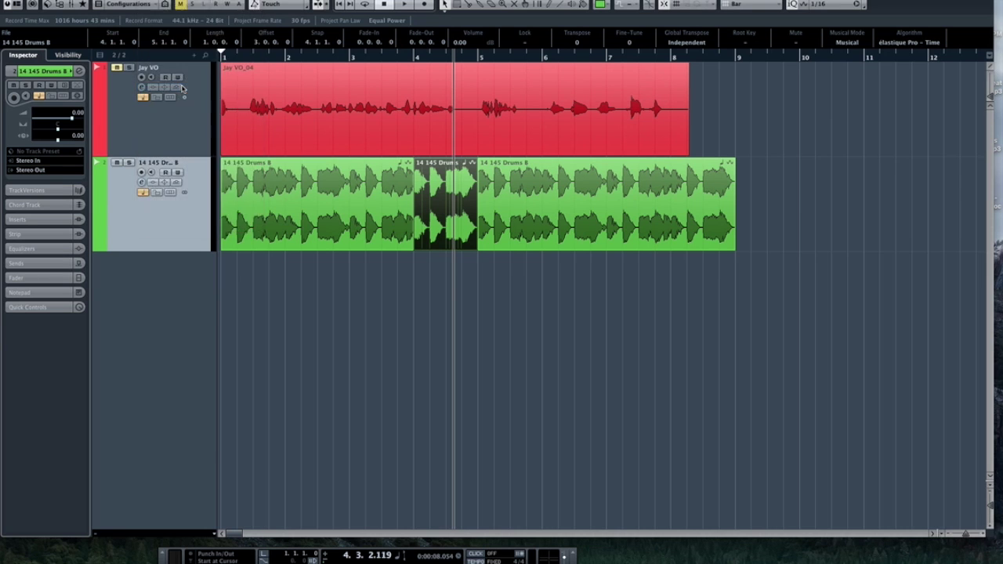
{"action": "left_click", "coordinate": [559, 184]}
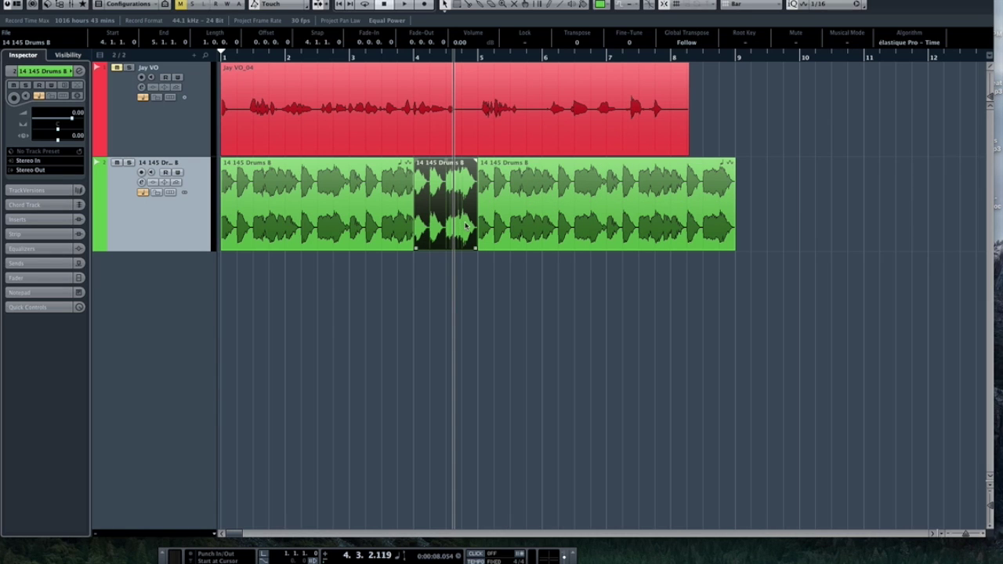
Step: Reverse the bounced drum slice and set the playback position to bar 3
{"action": "left_click", "coordinate": [168, 0]}
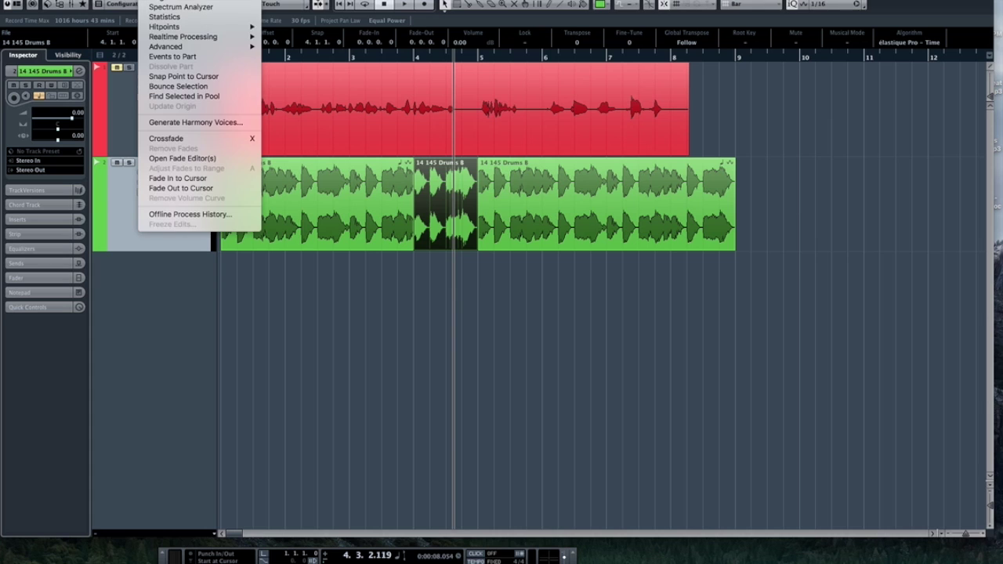
{"action": "mouse_move", "coordinate": [188, 0]}
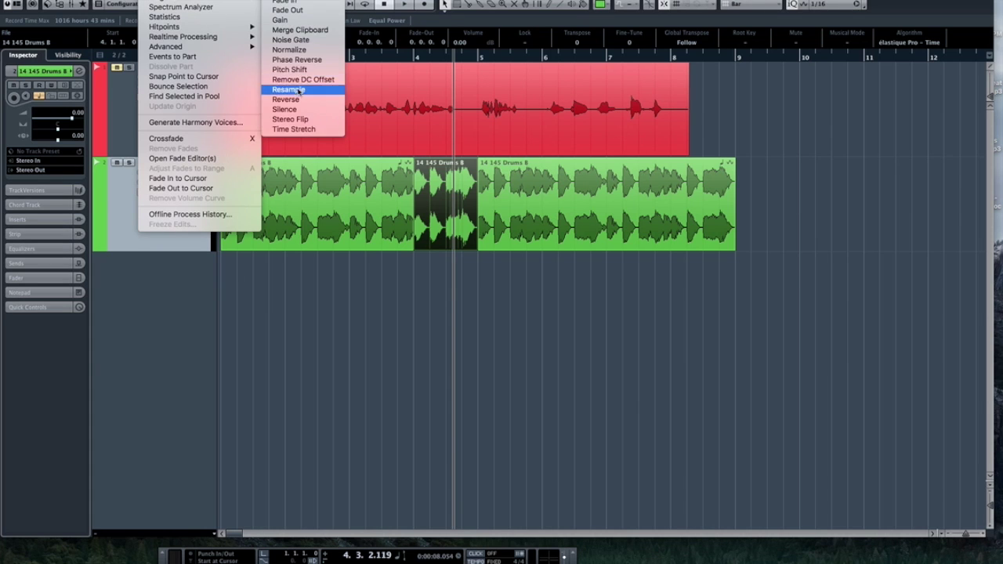
{"action": "left_click", "coordinate": [297, 100]}
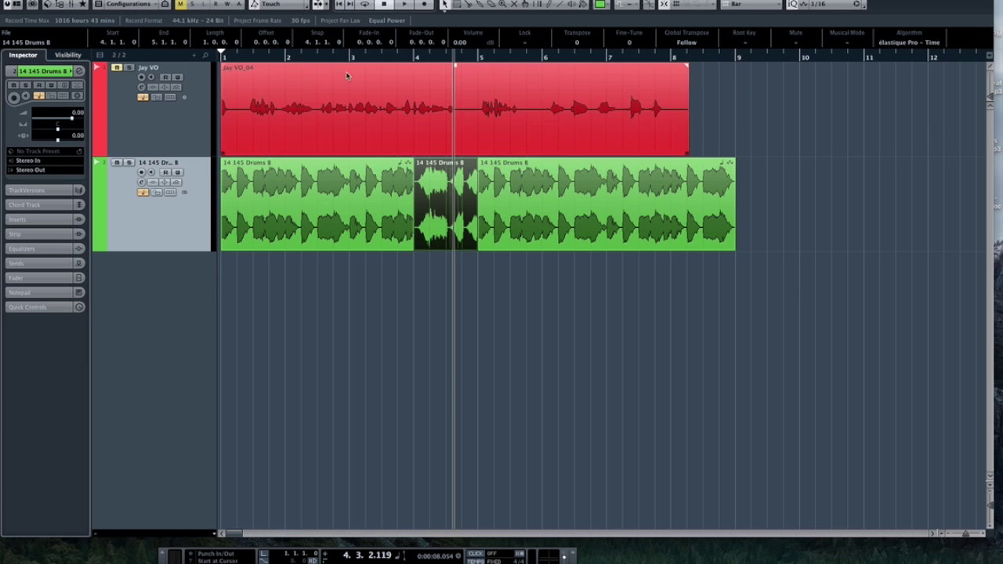
{"action": "left_click", "coordinate": [373, 60]}
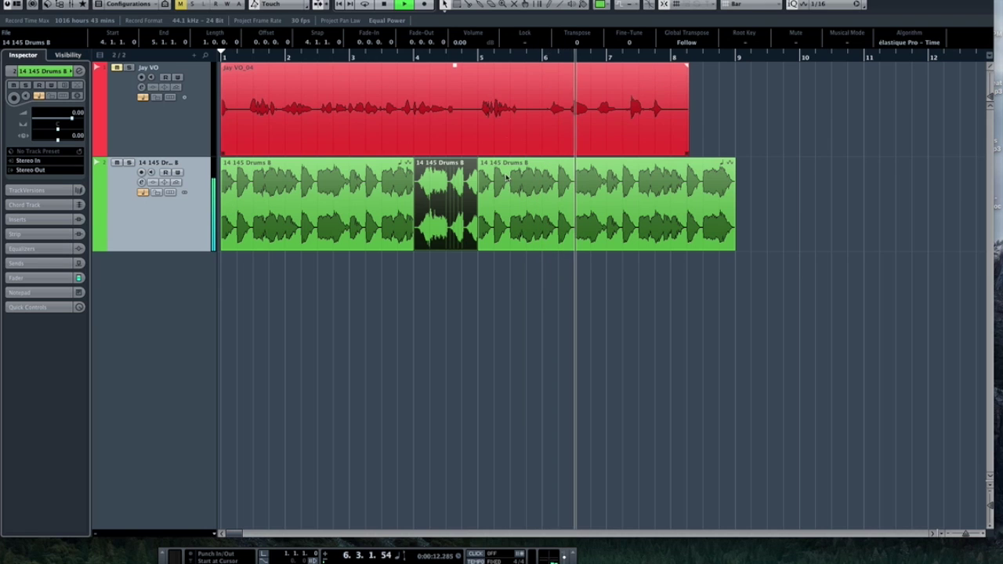
{"action": "key", "text": "space"}
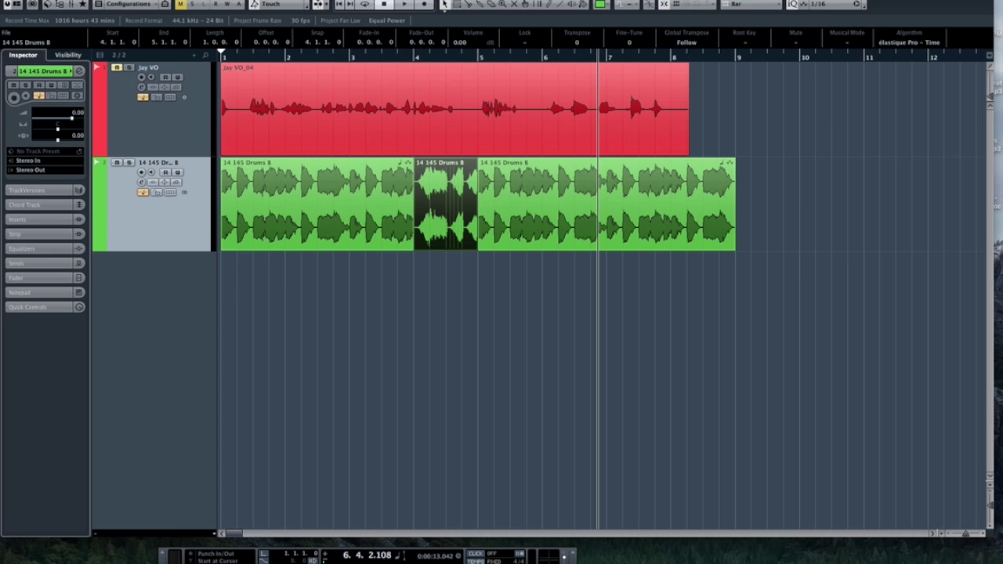
Step: Create a new instrument track with Retrologue as its instrument
{"action": "mouse_move", "coordinate": [157, 1]}
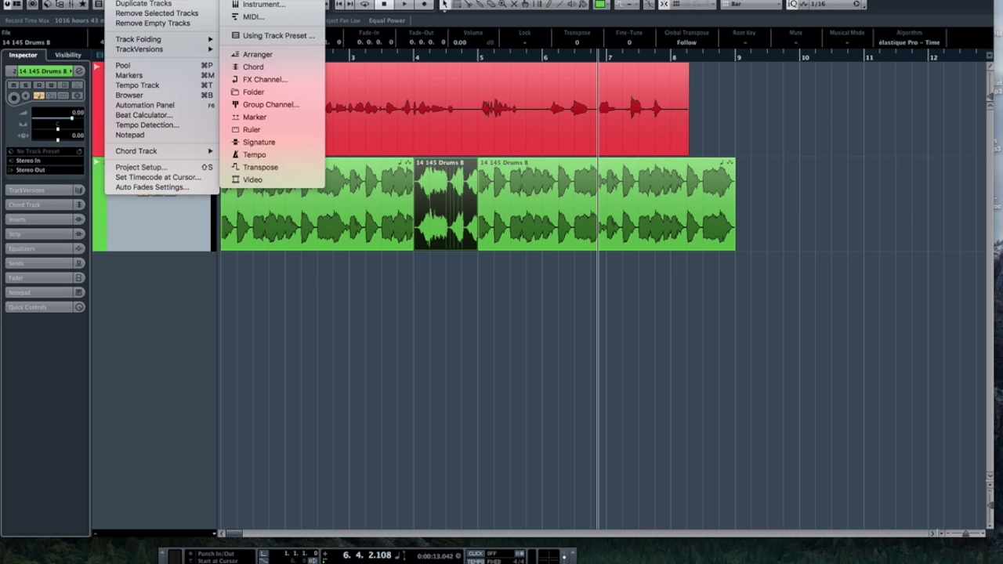
{"action": "left_click", "coordinate": [262, 4]}
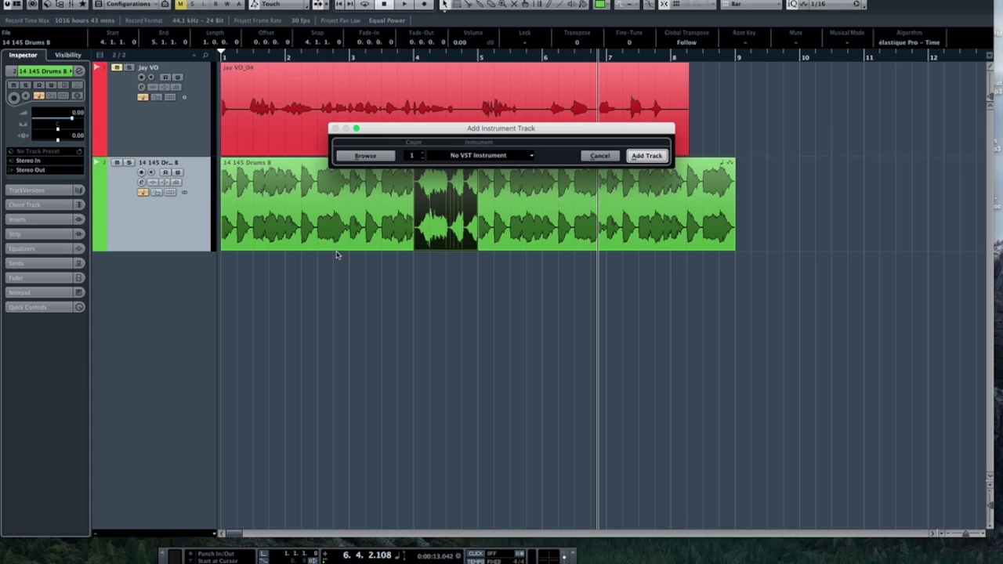
{"action": "left_click", "coordinate": [472, 156]}
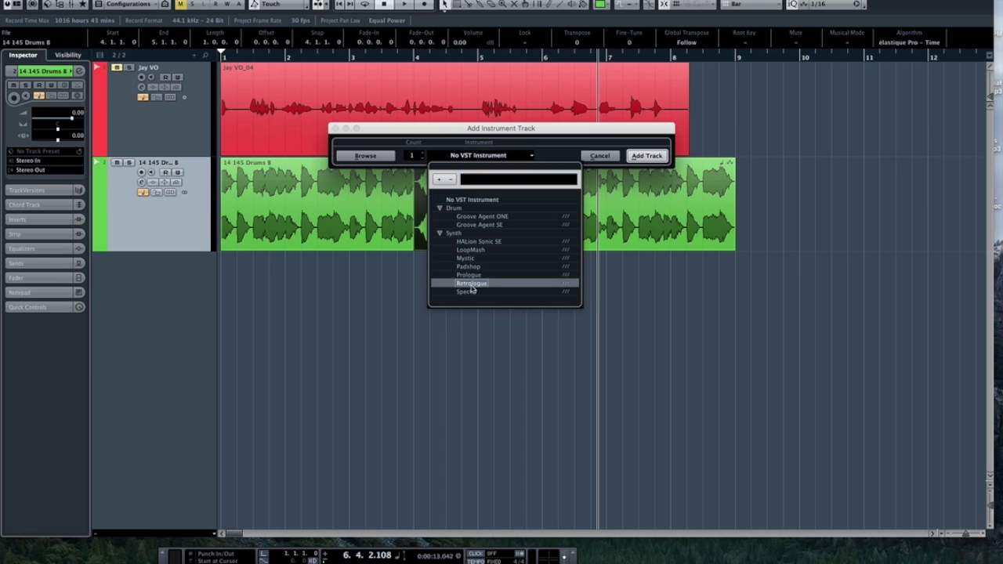
{"action": "left_click", "coordinate": [471, 284]}
{"action": "left_click", "coordinate": [646, 156]}
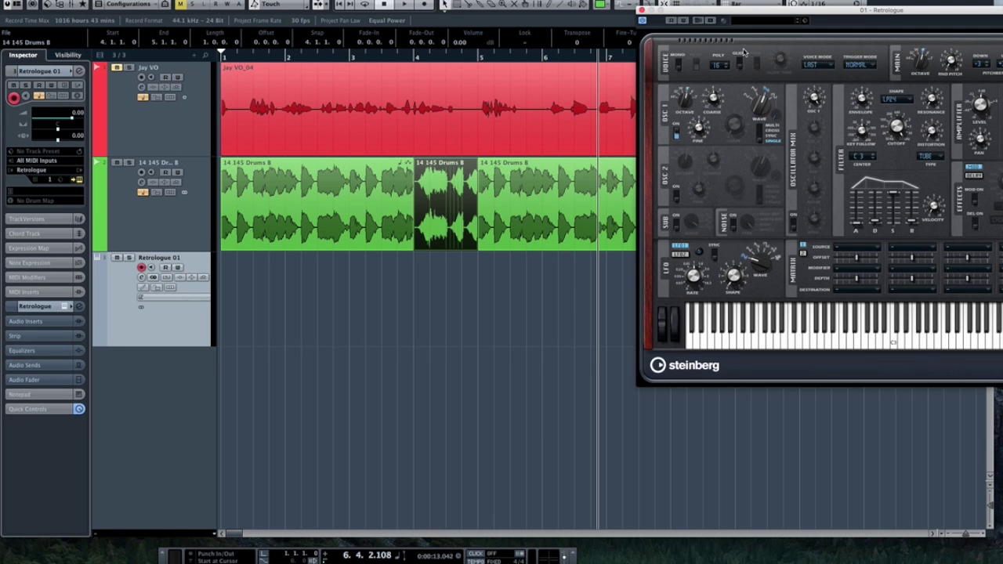
Step: Centre the Retrologue panel on screen and play several keys to audition the synth
{"action": "left_click", "coordinate": [754, 14]}
{"action": "left_click_drag", "start_coordinate": [755, 13], "coordinate": [446, 44]}
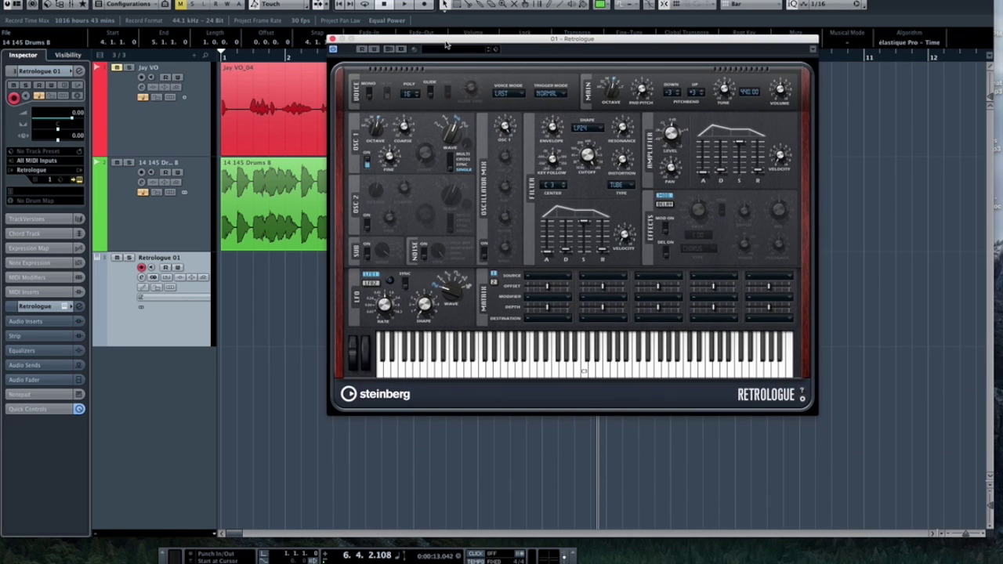
{"action": "left_click", "coordinate": [547, 369]}
{"action": "left_click", "coordinate": [570, 370]}
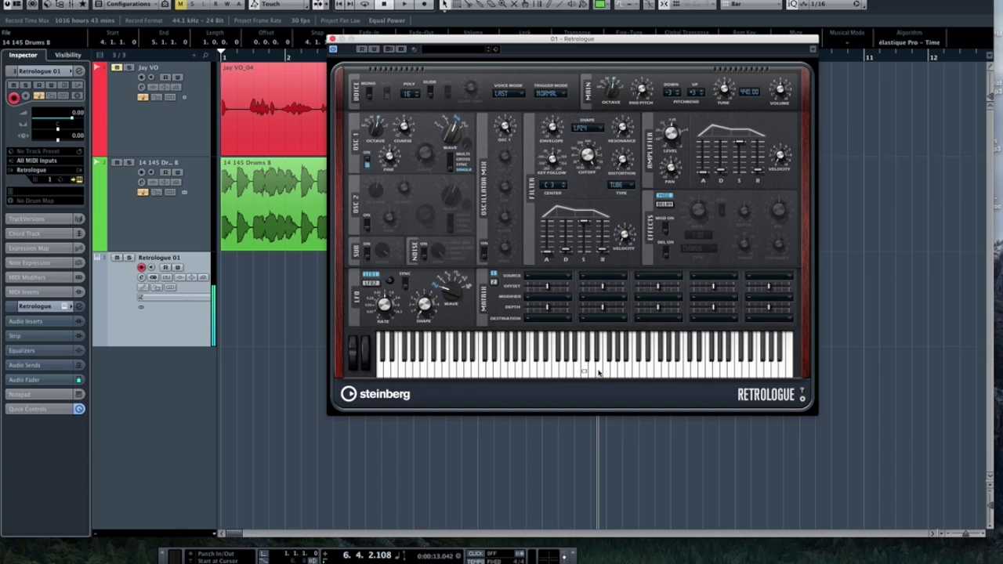
{"action": "left_click", "coordinate": [600, 373]}
{"action": "left_click", "coordinate": [576, 371]}
{"action": "left_click", "coordinate": [576, 371]}
{"action": "left_click", "coordinate": [576, 371]}
{"action": "left_click", "coordinate": [576, 372]}
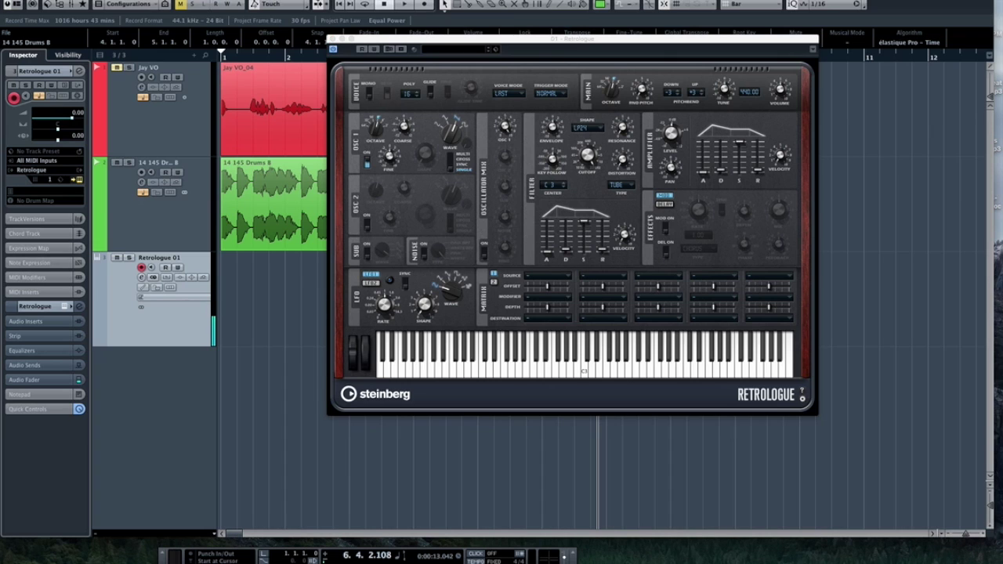
{"action": "right_click", "coordinate": [165, 555]}
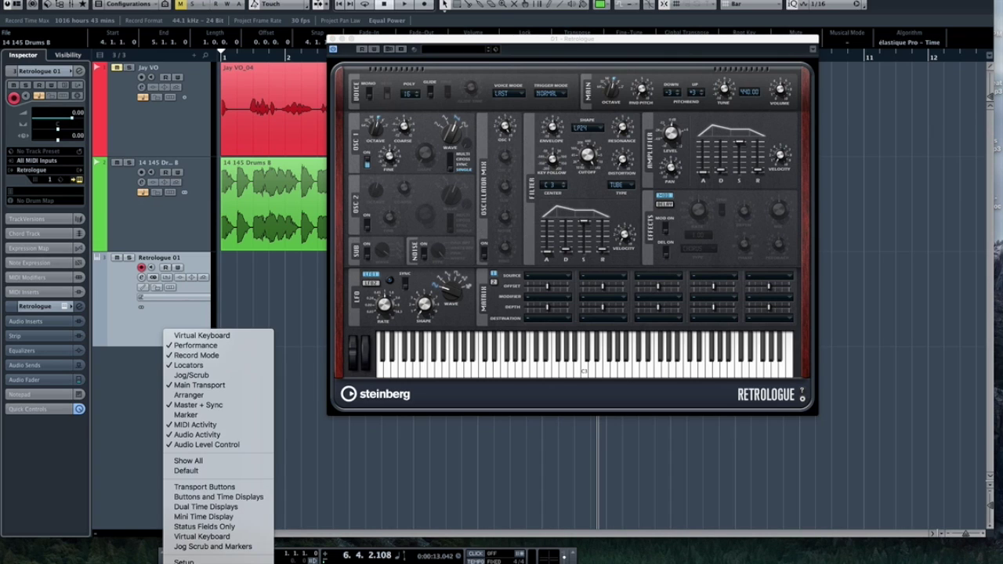
{"action": "left_click", "coordinate": [229, 335]}
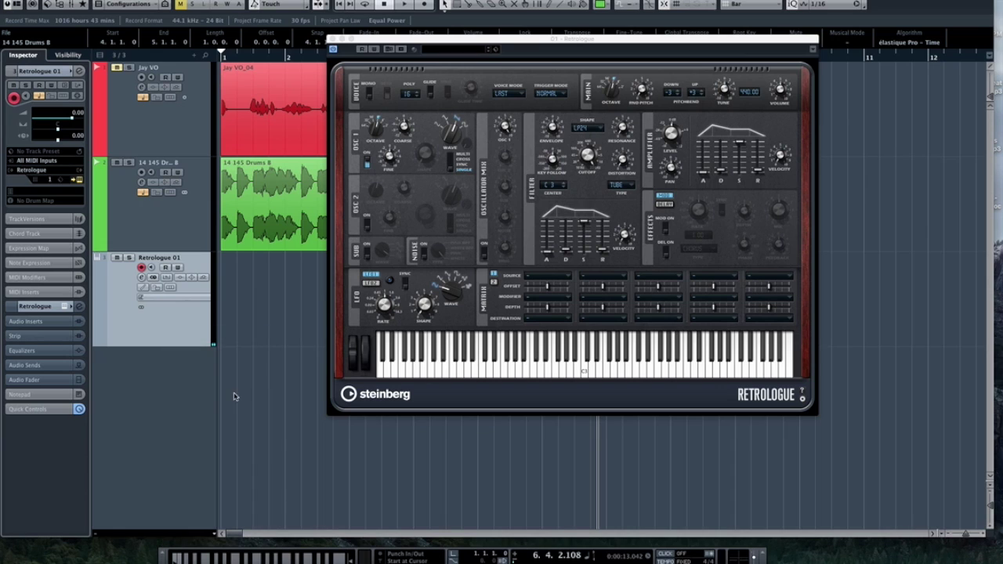
{"action": "key", "text": "q"}
{"action": "key", "text": "w"}
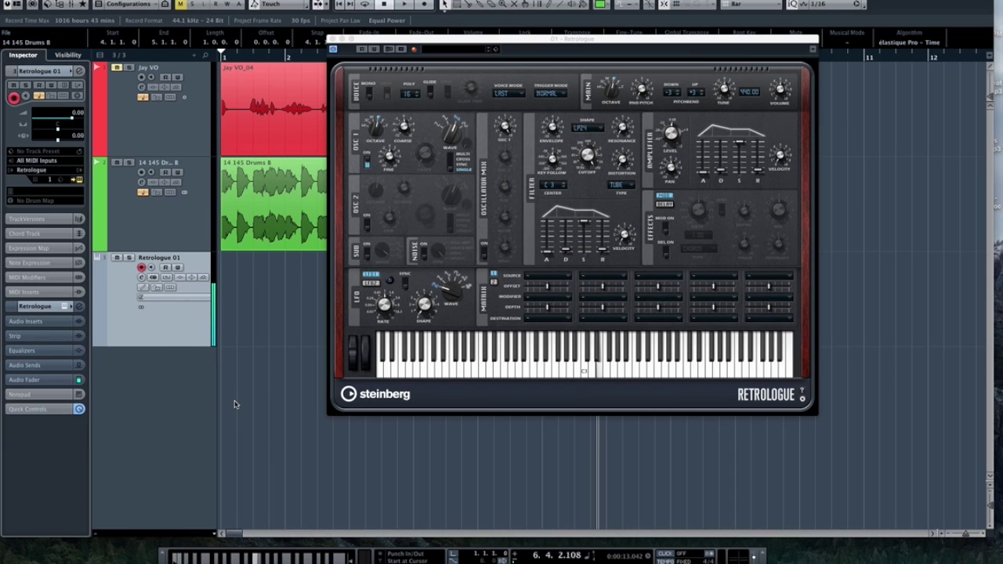
{"action": "key", "text": "e"}
{"action": "key", "text": "r"}
{"action": "key", "text": "t"}
{"action": "key", "text": "y"}
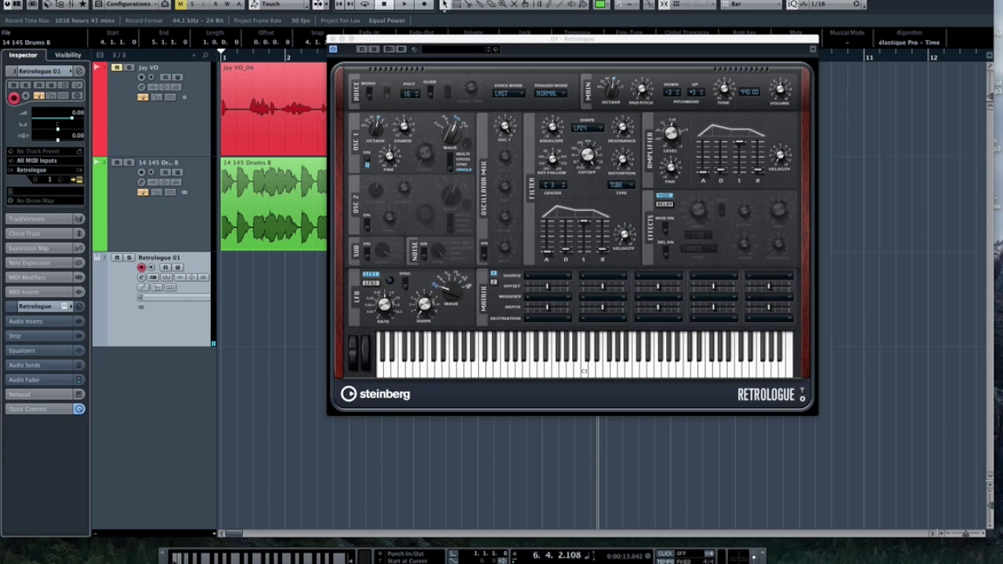
{"action": "right_click", "coordinate": [162, 558]}
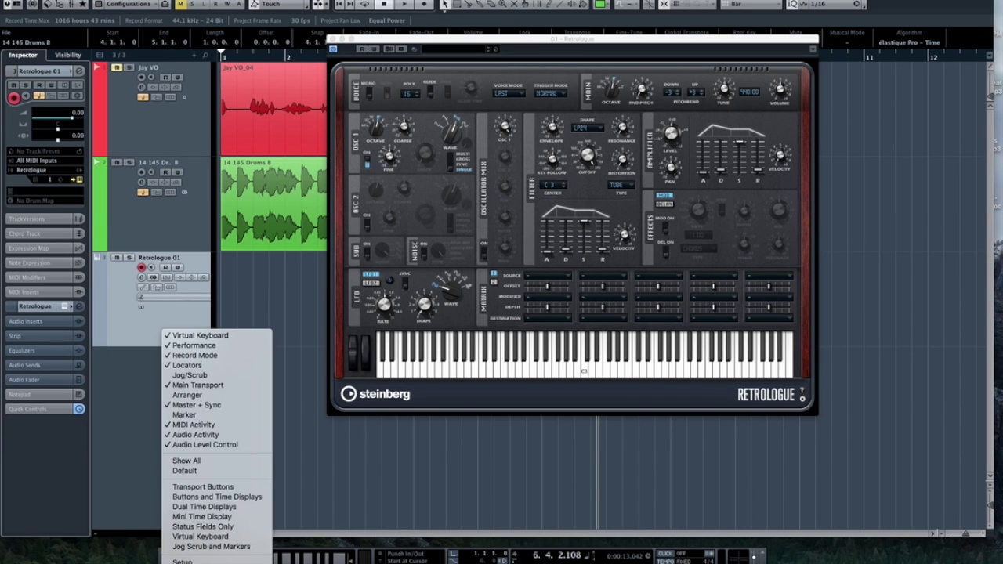
{"action": "left_click", "coordinate": [208, 335]}
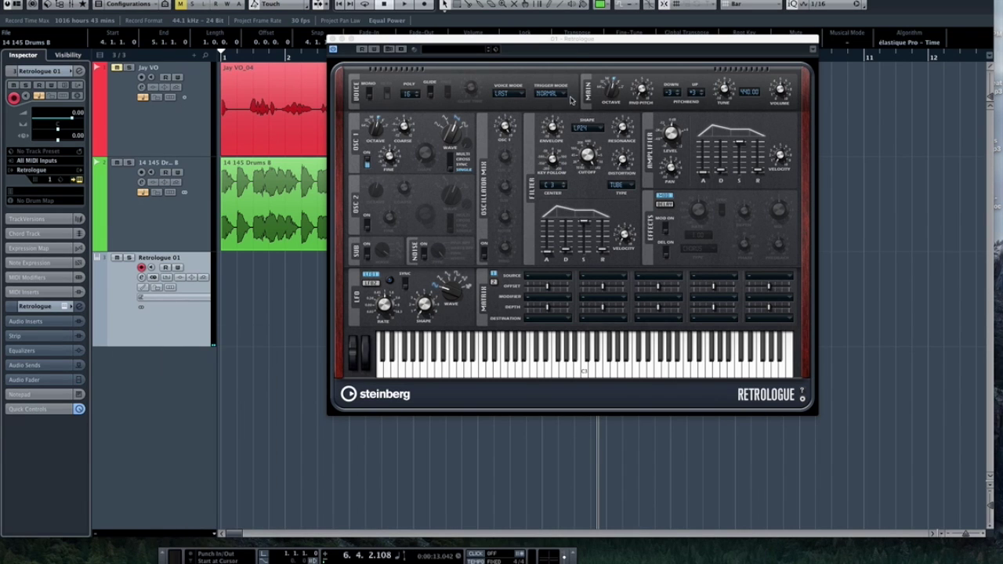
{"action": "left_click", "coordinate": [496, 50]}
Step: Load Retrologue's Bigfoot preset, filtering results by Bass, Synth Bass and Dry
{"action": "left_click", "coordinate": [507, 61]}
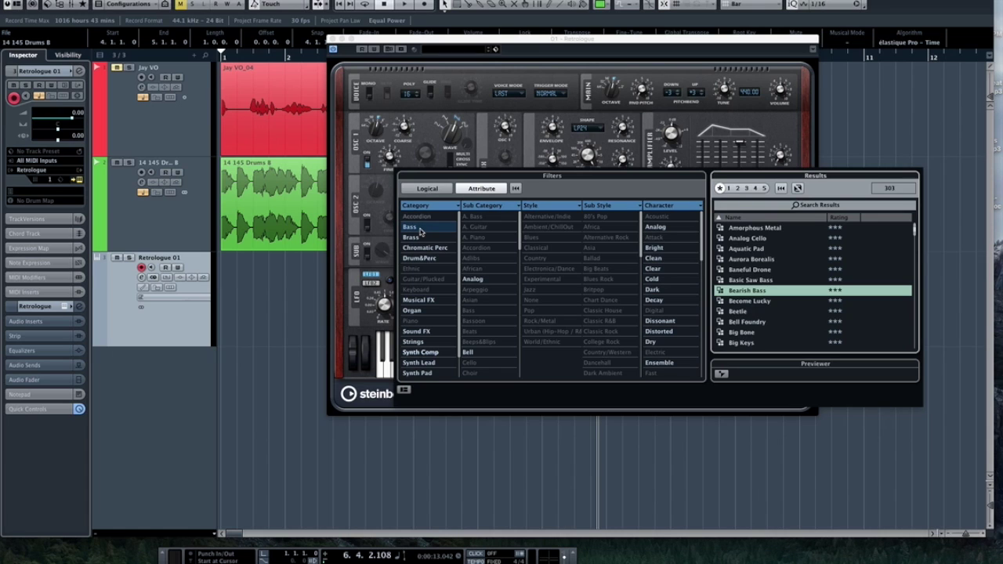
{"action": "left_click", "coordinate": [421, 228]}
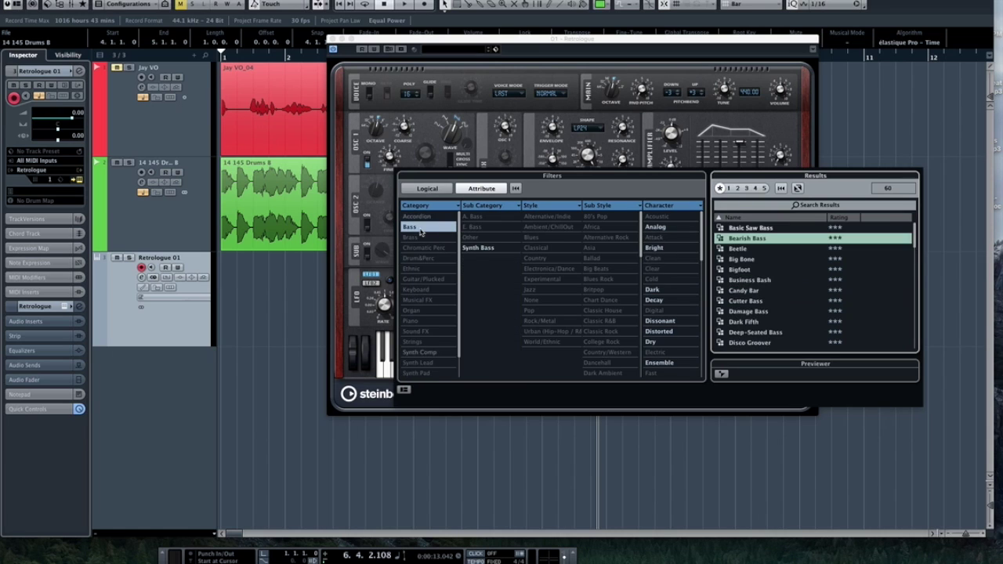
{"action": "left_click", "coordinate": [470, 249]}
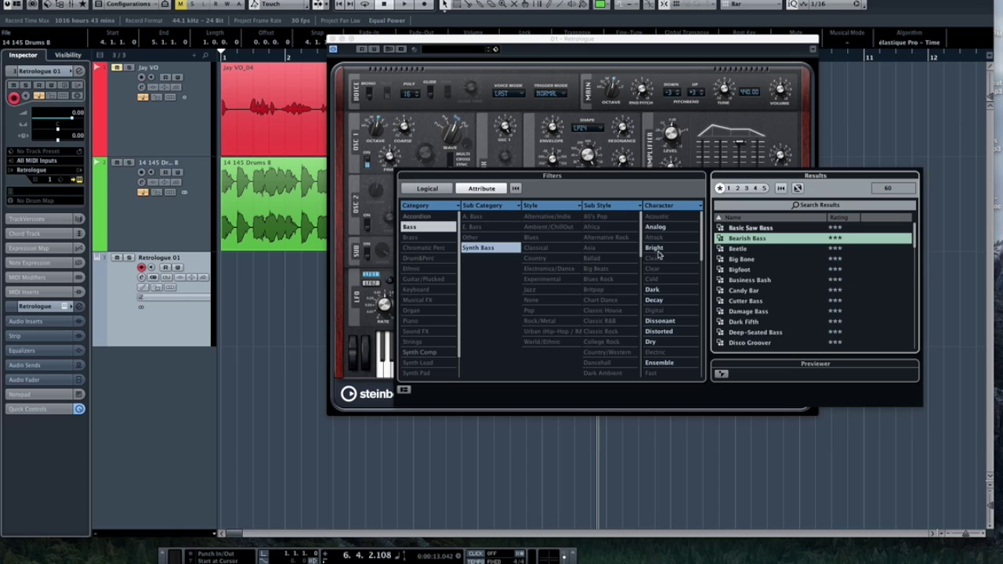
{"action": "left_click", "coordinate": [652, 343]}
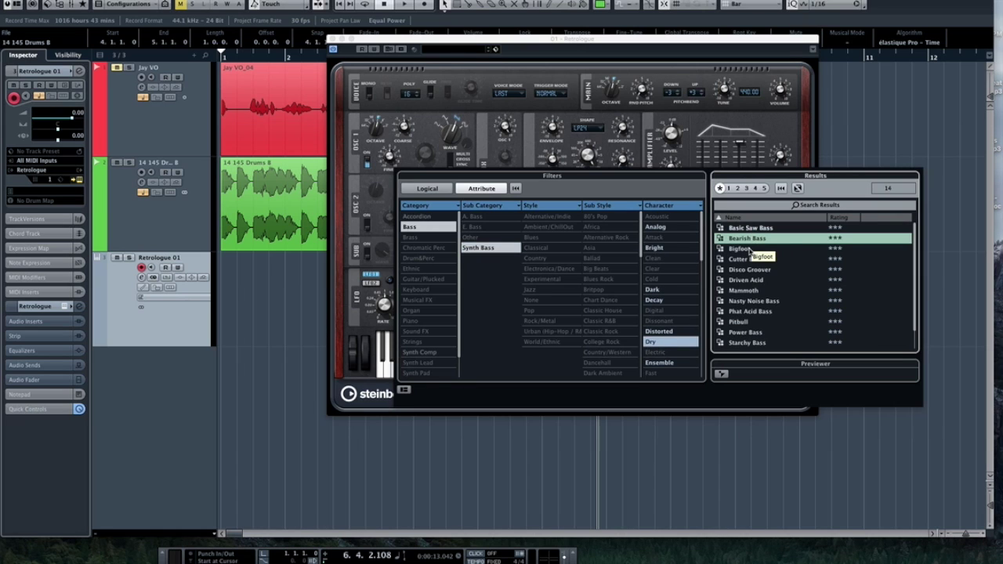
{"action": "left_click", "coordinate": [742, 249]}
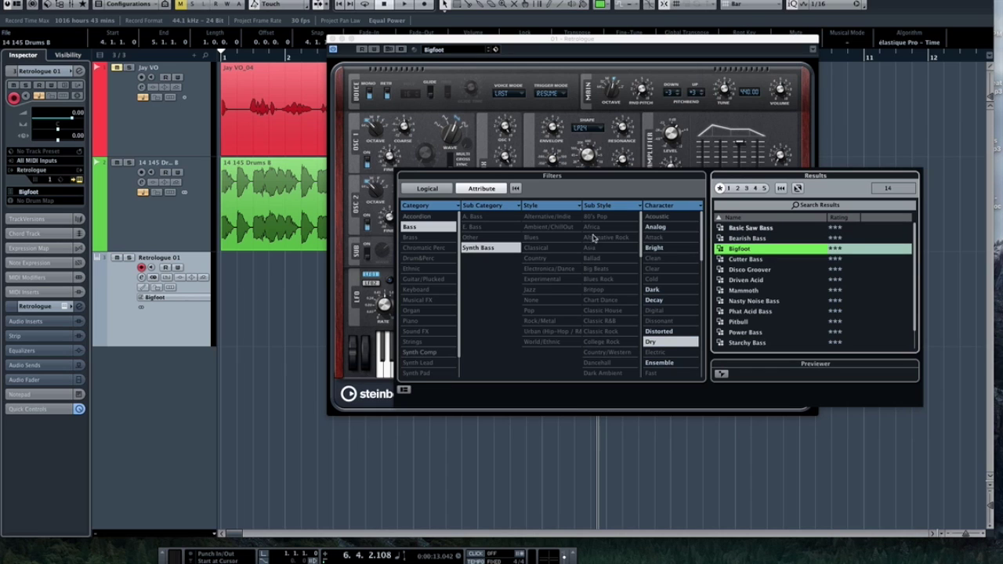
{"action": "left_click", "coordinate": [376, 358]}
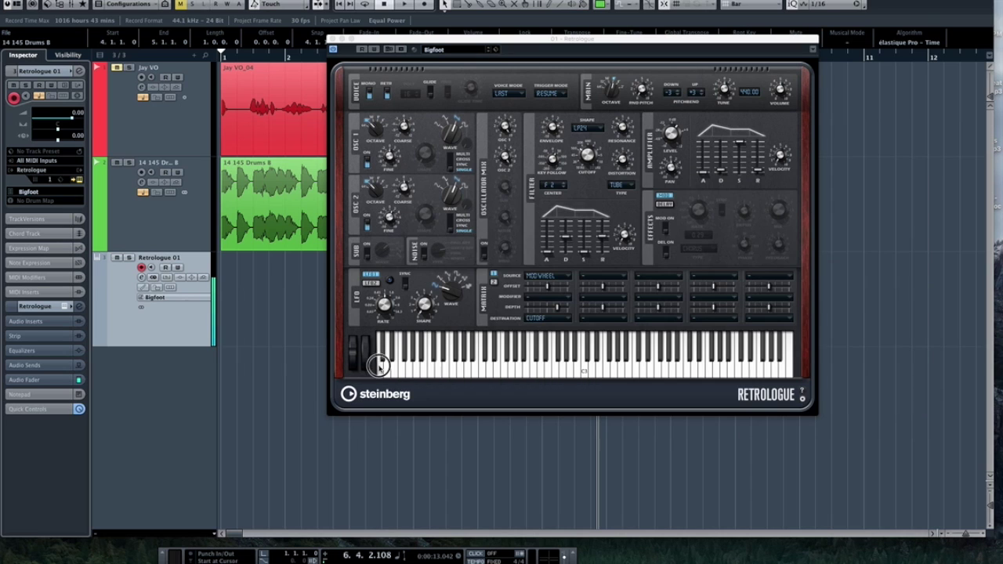
Step: Play low and high notes to hear Bigfoot, then move the Retrologue panel aside
{"action": "left_click", "coordinate": [506, 376]}
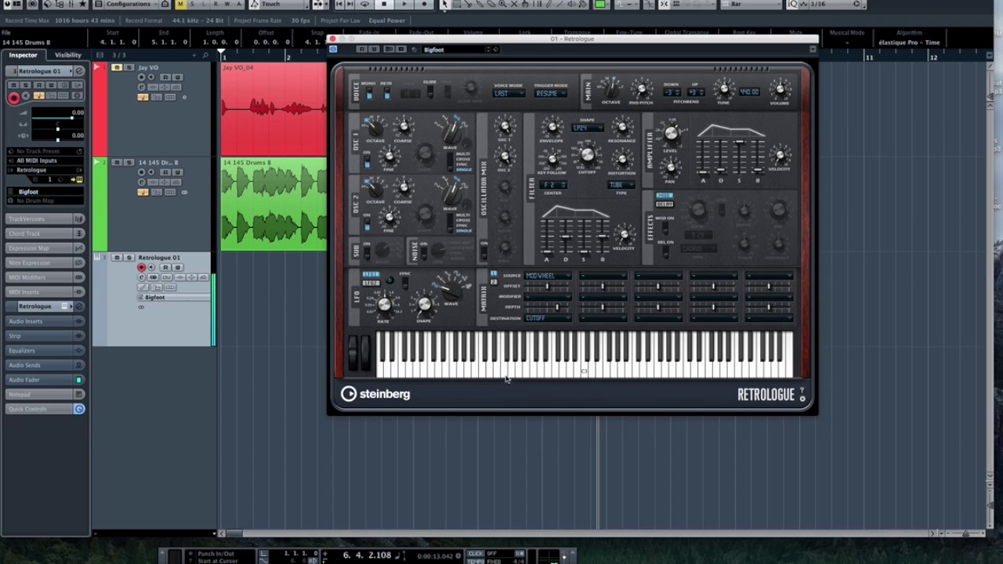
{"action": "left_click", "coordinate": [581, 373]}
{"action": "left_click", "coordinate": [582, 373]}
{"action": "left_click", "coordinate": [634, 372]}
{"action": "left_click", "coordinate": [582, 372]}
{"action": "left_click", "coordinate": [586, 373]}
{"action": "left_click_drag", "start_coordinate": [377, 41], "coordinate": [737, 60]}
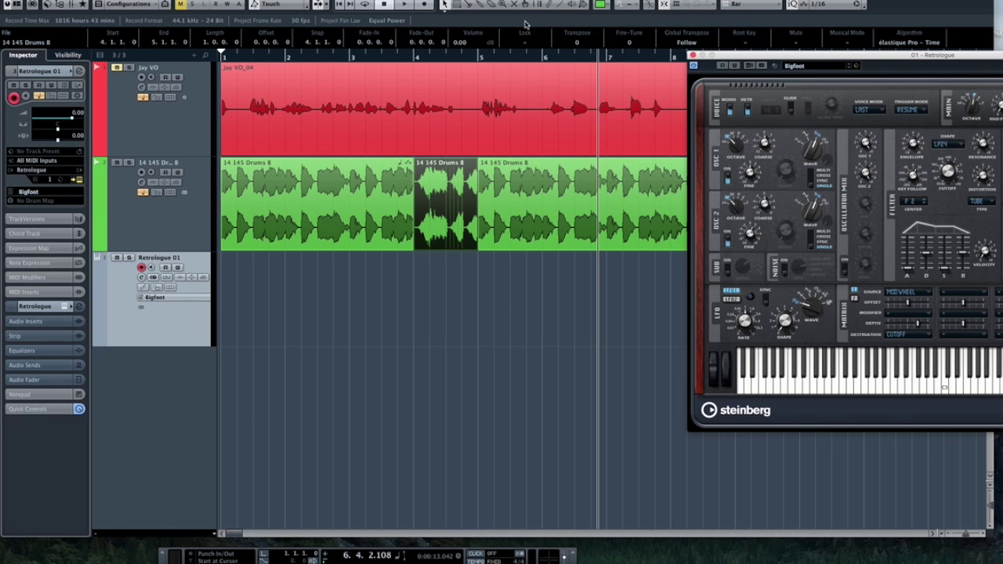
Step: Draw an empty Retrologue 01 MIDI part from bar 1 to bar 3 and open it for editing
{"action": "left_click", "coordinate": [551, 7]}
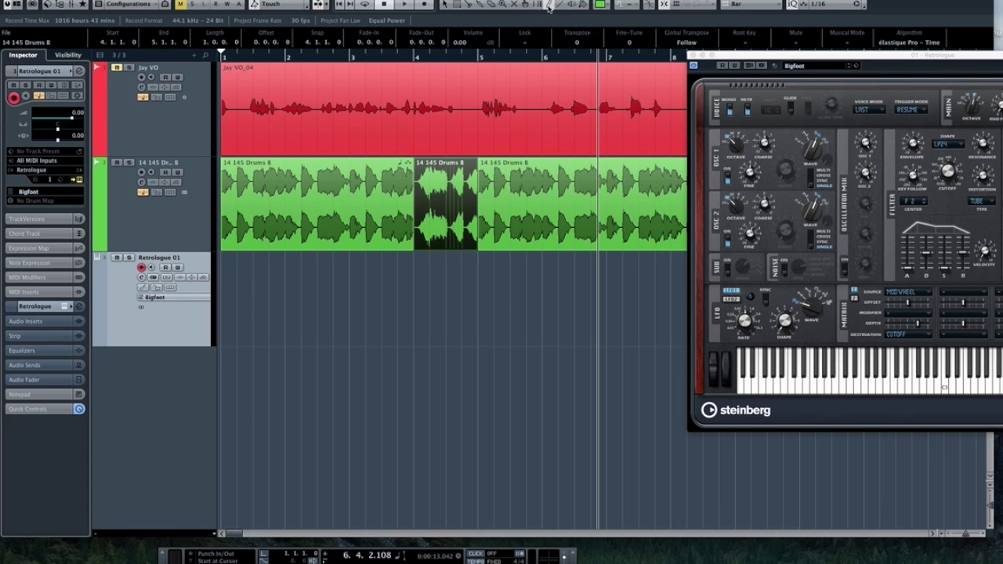
{"action": "left_click_drag", "start_coordinate": [231, 299], "coordinate": [336, 300]}
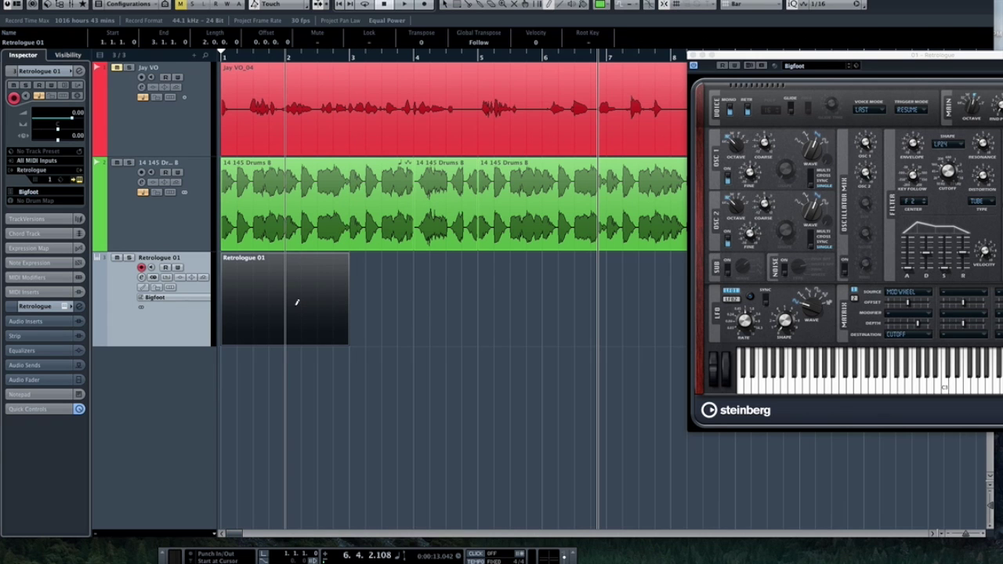
{"action": "double_click", "coordinate": [295, 306]}
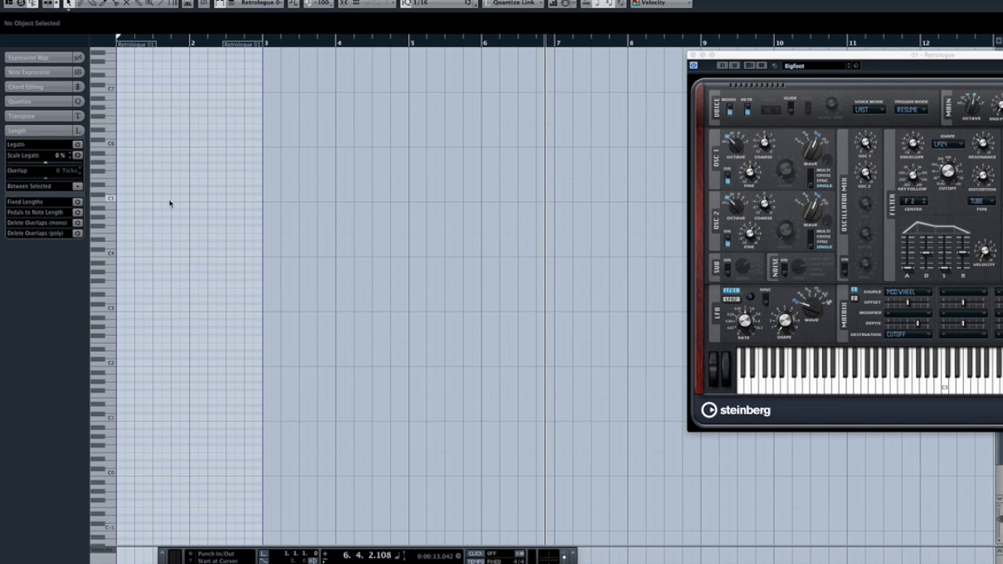
Step: Audition the C2 and C3 pitches and zoom in on the part's first bars
{"action": "left_click", "coordinate": [114, 307]}
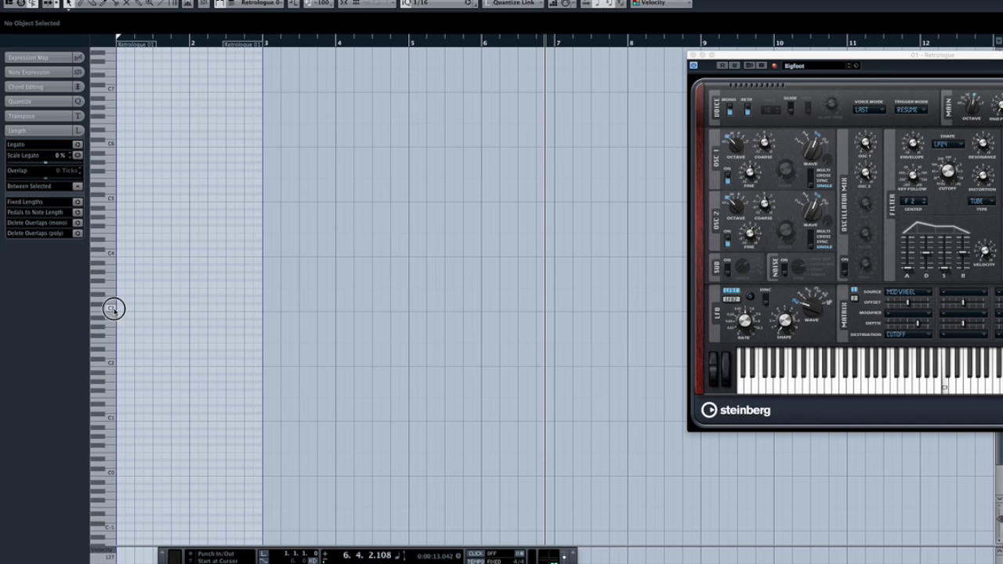
{"action": "left_click", "coordinate": [111, 363]}
{"action": "left_click", "coordinate": [110, 360]}
{"action": "left_click", "coordinate": [108, 310]}
{"action": "left_click", "coordinate": [108, 310]}
{"action": "key", "text": "h"}
{"action": "key", "text": "h"}
{"action": "key", "text": "h"}
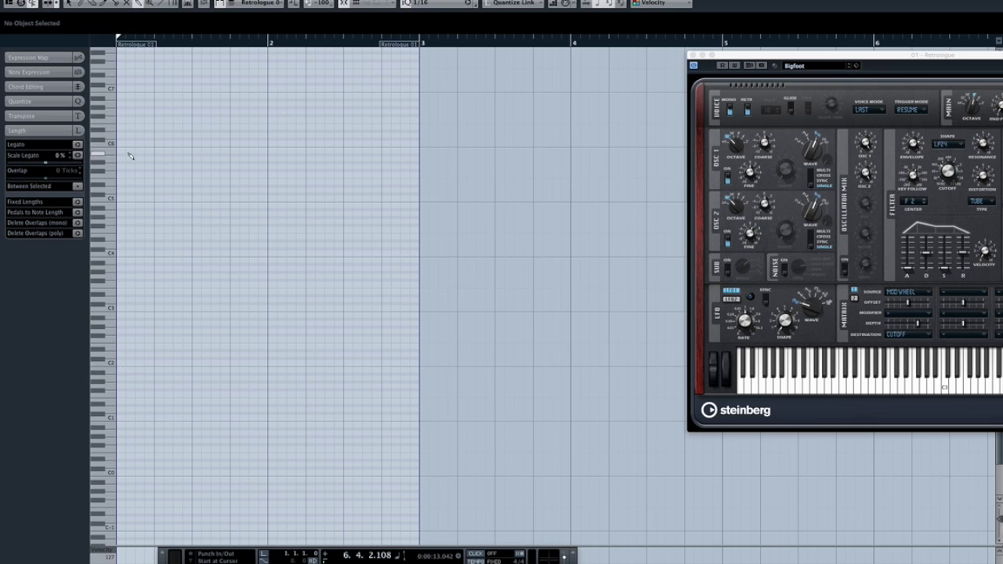
{"action": "left_click", "coordinate": [80, 6]}
Step: Pencil in bar 1's sixteenth notes: C2, C2, C3, C2, D#2, C2
{"action": "left_click", "coordinate": [120, 361]}
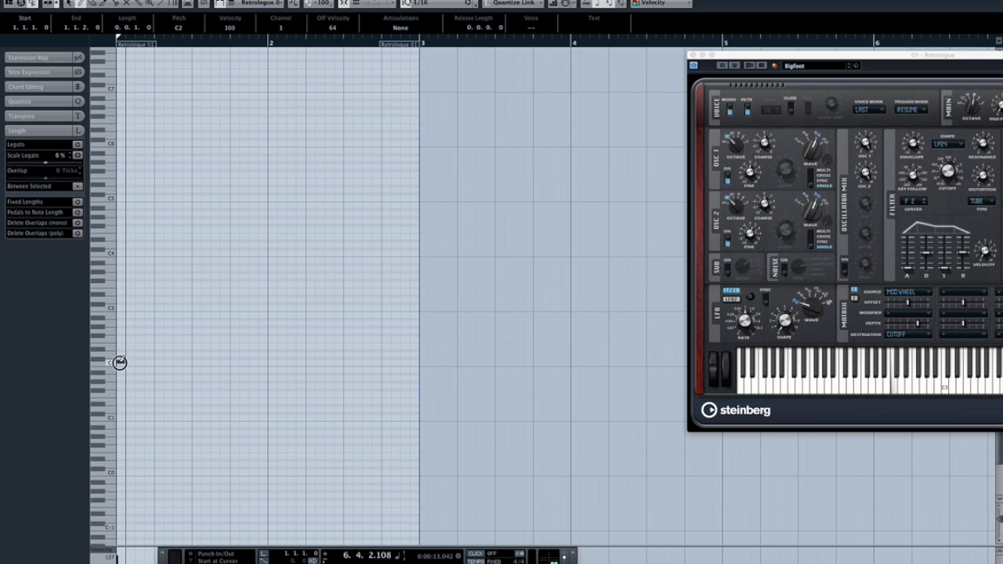
{"action": "left_click", "coordinate": [140, 361]}
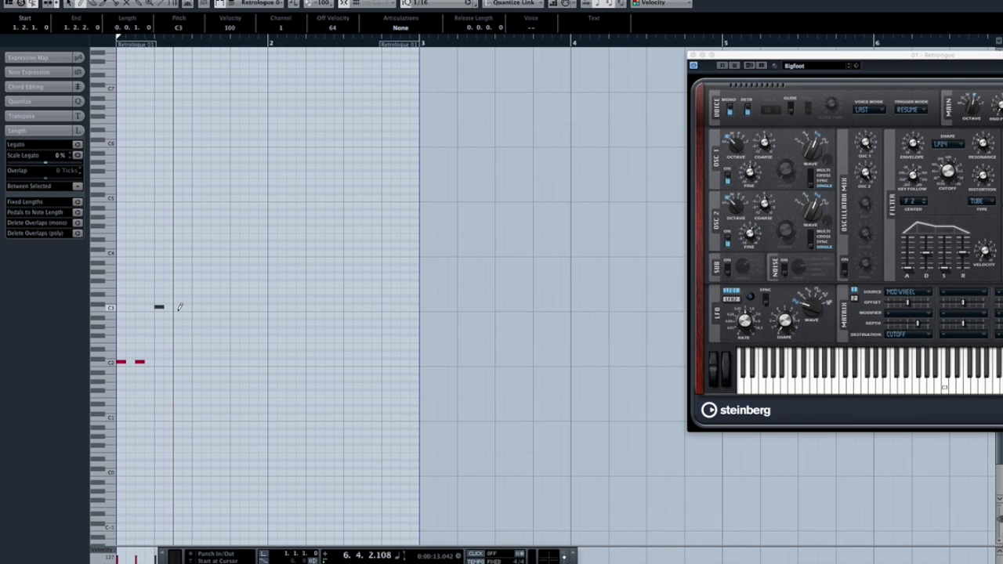
{"action": "left_click", "coordinate": [178, 307]}
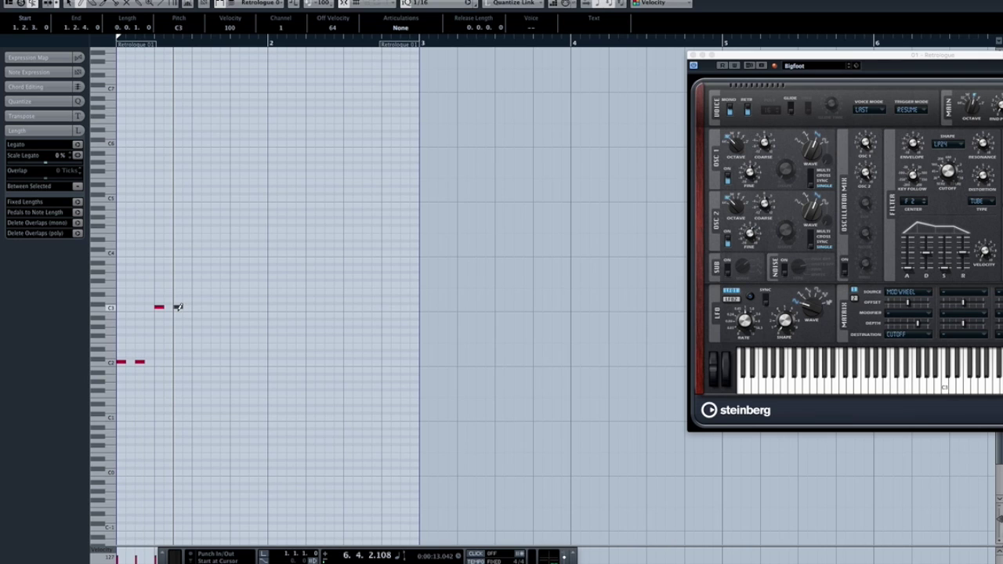
{"action": "left_click", "coordinate": [197, 362]}
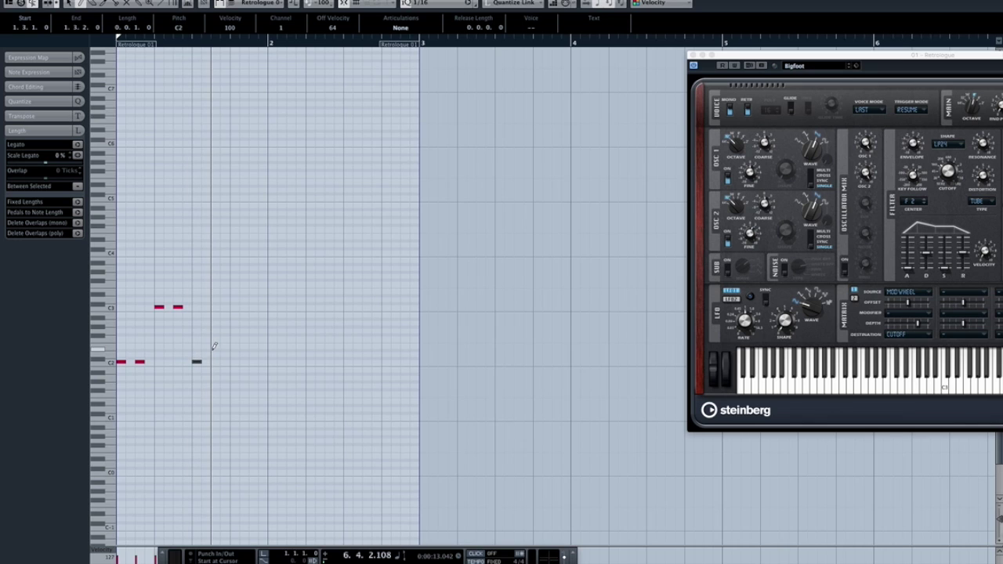
{"action": "left_click", "coordinate": [216, 350]}
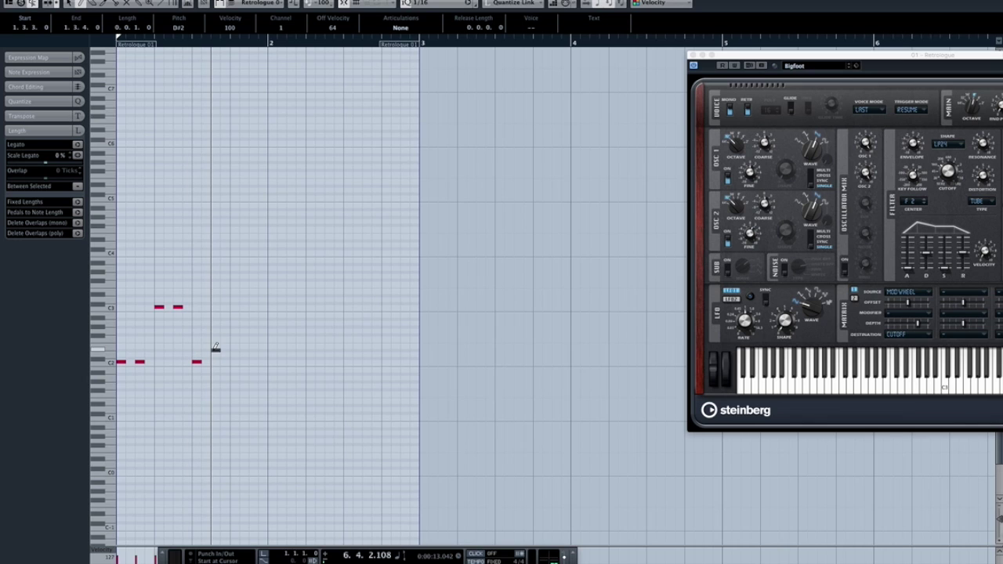
{"action": "left_click", "coordinate": [254, 361]}
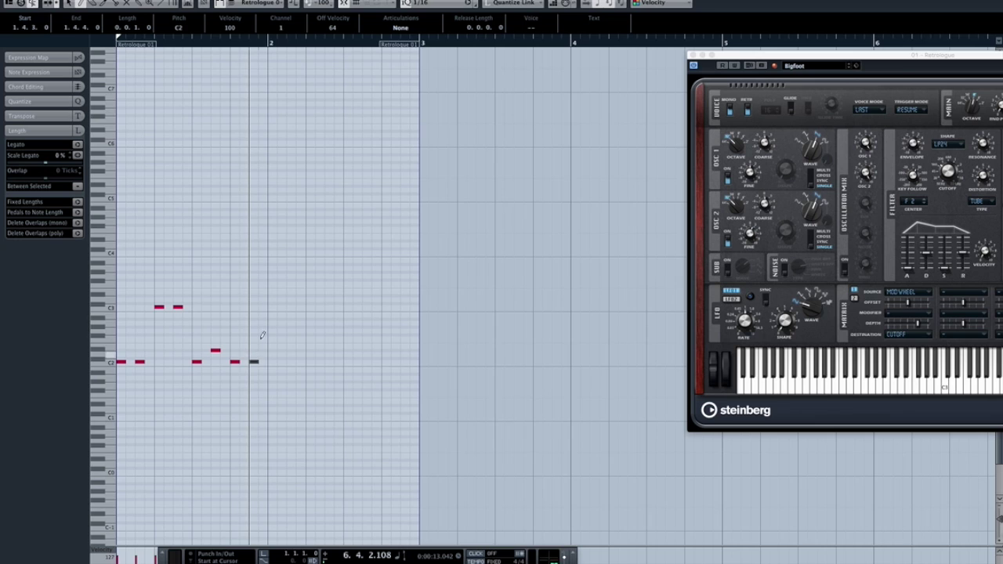
Step: Pencil in bar 2's notes: C3, C3, C3, A#2 at 2.3.1, G2 at 2.3.3 and 2.4.1
{"action": "left_click", "coordinate": [272, 307]}
{"action": "left_click", "coordinate": [291, 307]}
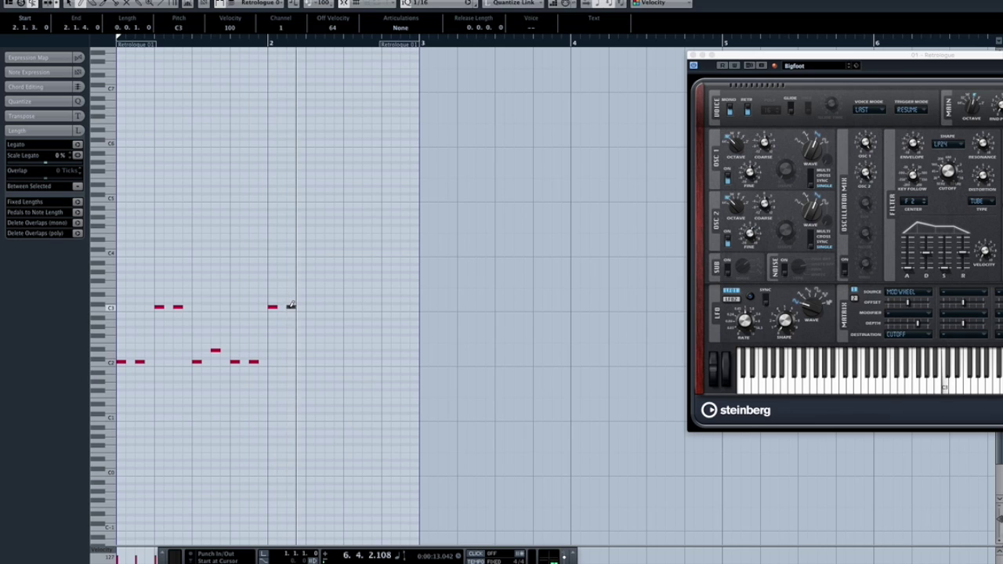
{"action": "left_click", "coordinate": [329, 307]}
{"action": "left_click", "coordinate": [348, 318]}
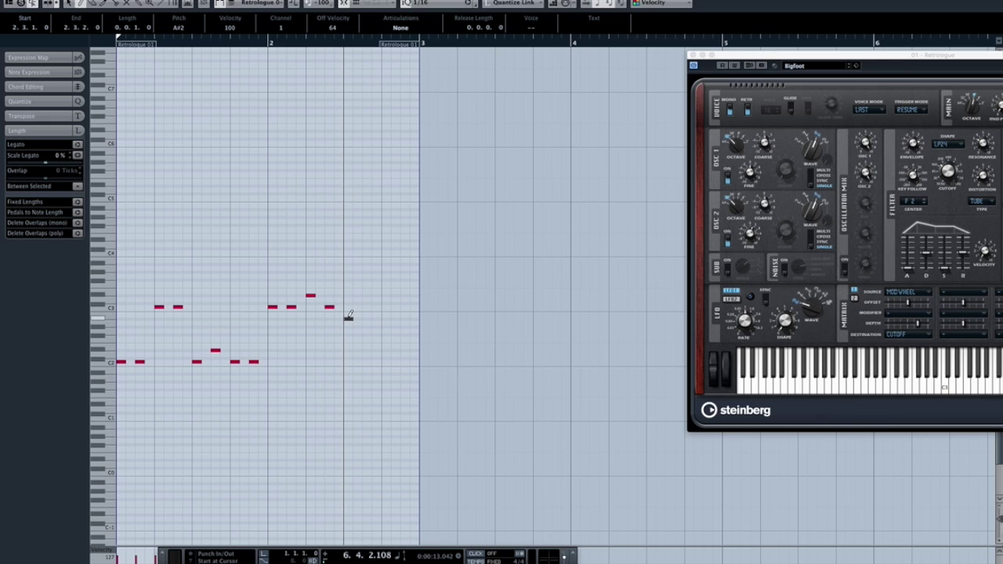
{"action": "left_click", "coordinate": [367, 330]}
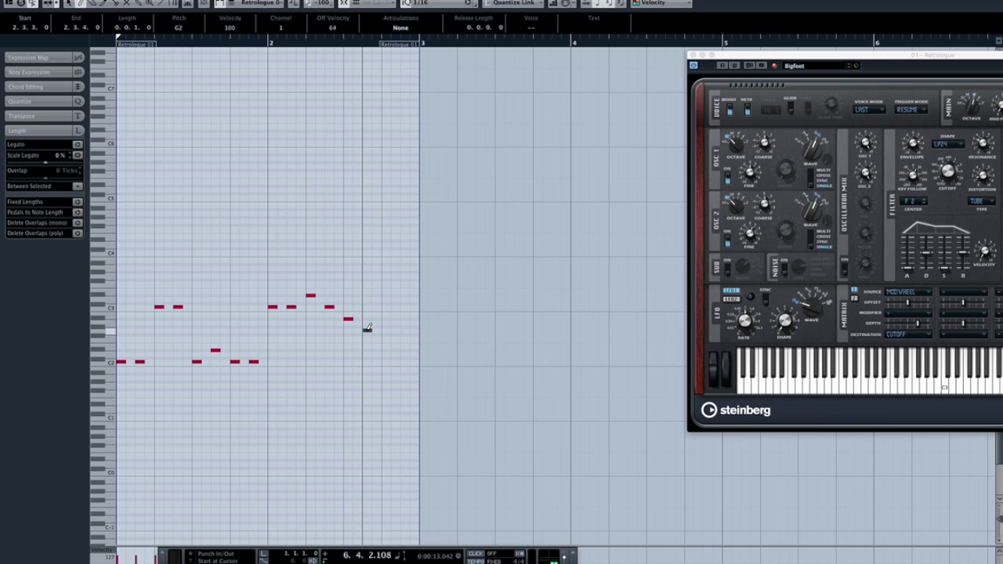
{"action": "left_click", "coordinate": [386, 330]}
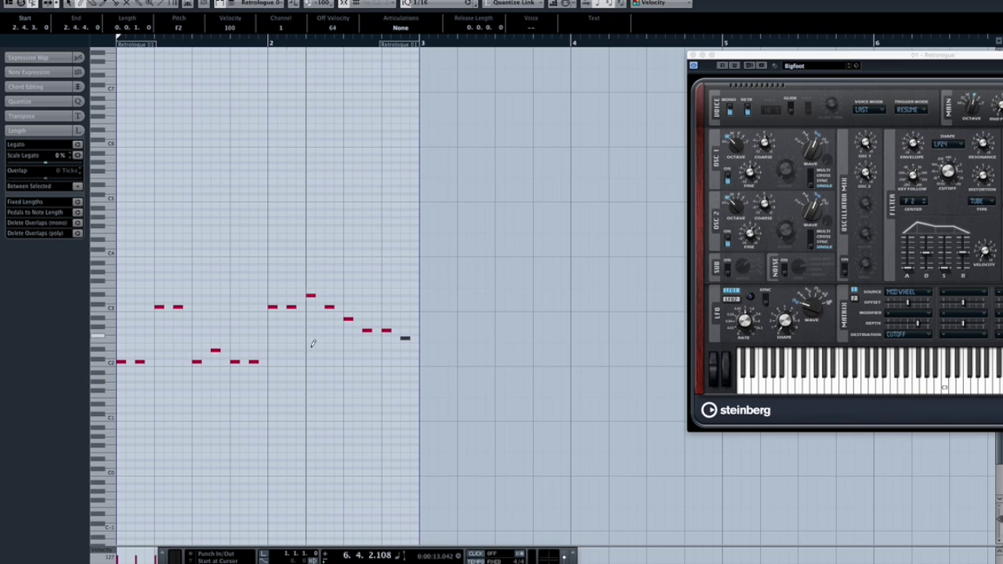
Step: Rewind, play back the new bassline, and close the Key Editor
{"action": "left_click", "coordinate": [330, 557]}
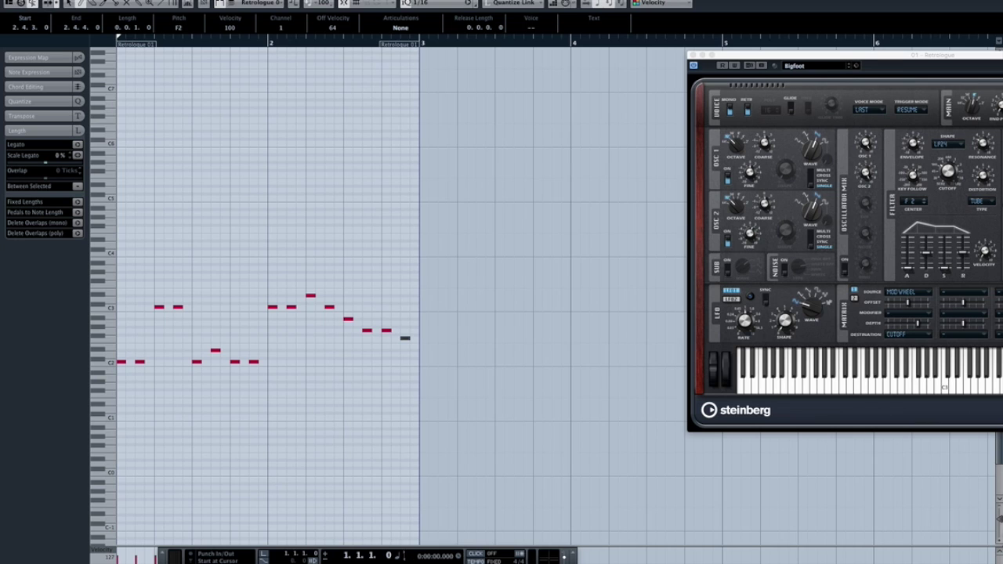
{"action": "key", "text": "space"}
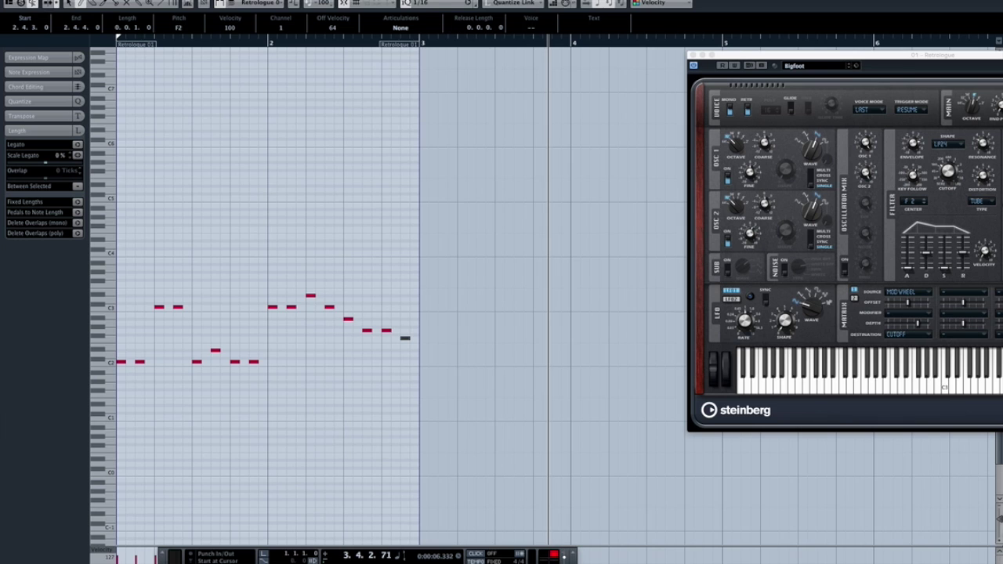
{"action": "key", "text": "Escape"}
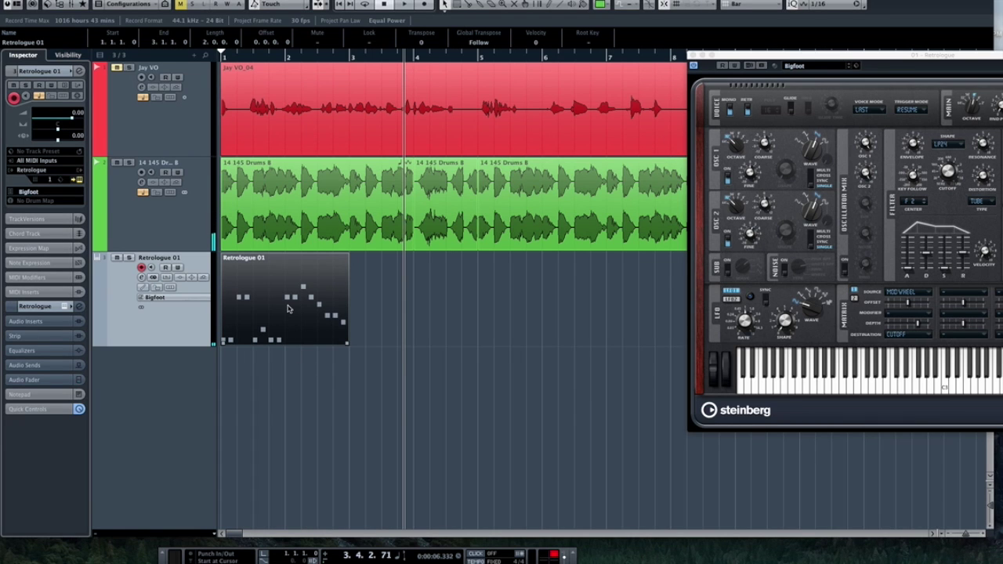
Step: Copy the Retrologue part to bars 3, 5 and 7, then play the arrangement from the start
{"action": "left_click_drag", "start_coordinate": [288, 305], "coordinate": [387, 313]}
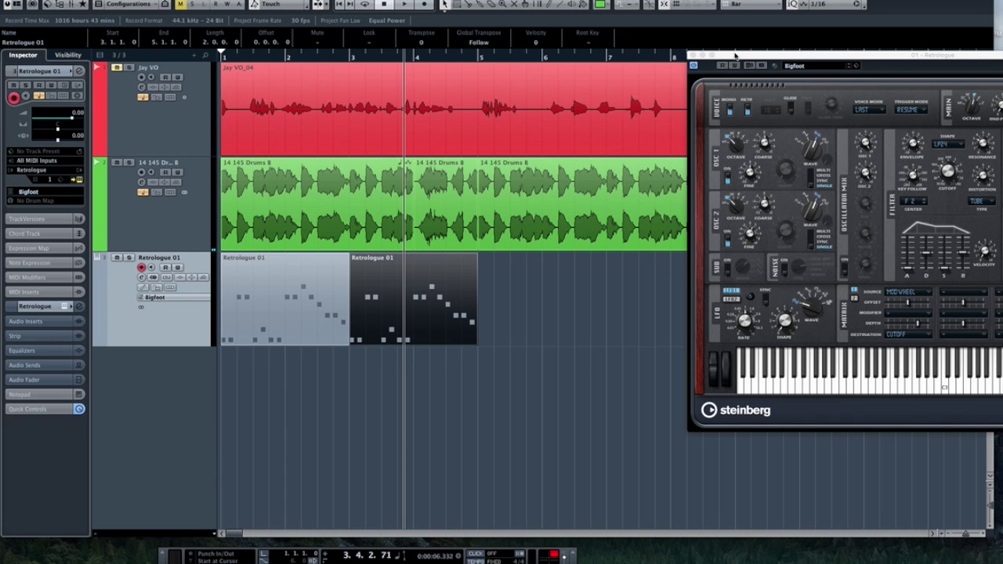
{"action": "left_click_drag", "start_coordinate": [735, 55], "coordinate": [791, 180]}
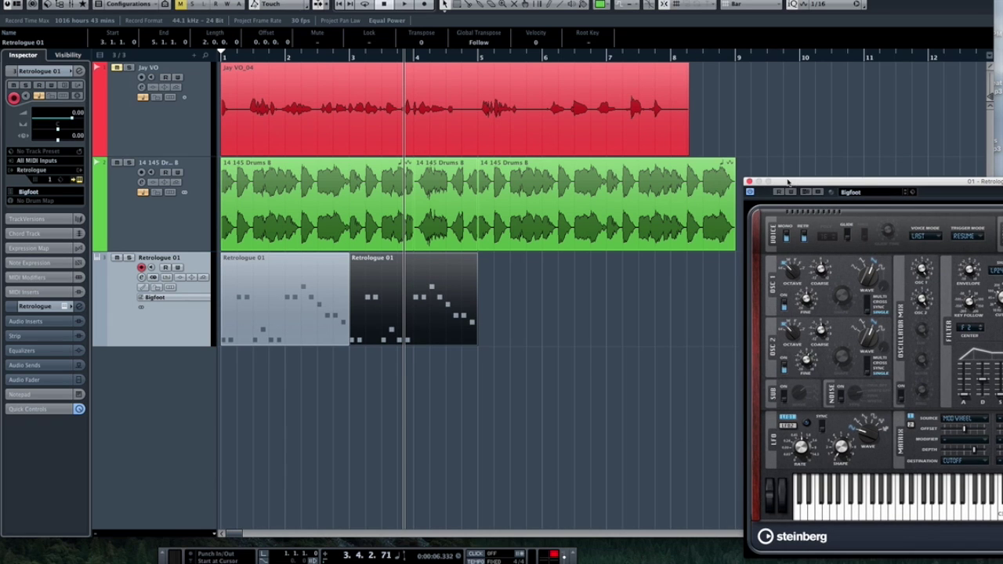
{"action": "left_click", "coordinate": [384, 321]}
{"action": "left_click_drag", "start_coordinate": [384, 321], "coordinate": [636, 299]}
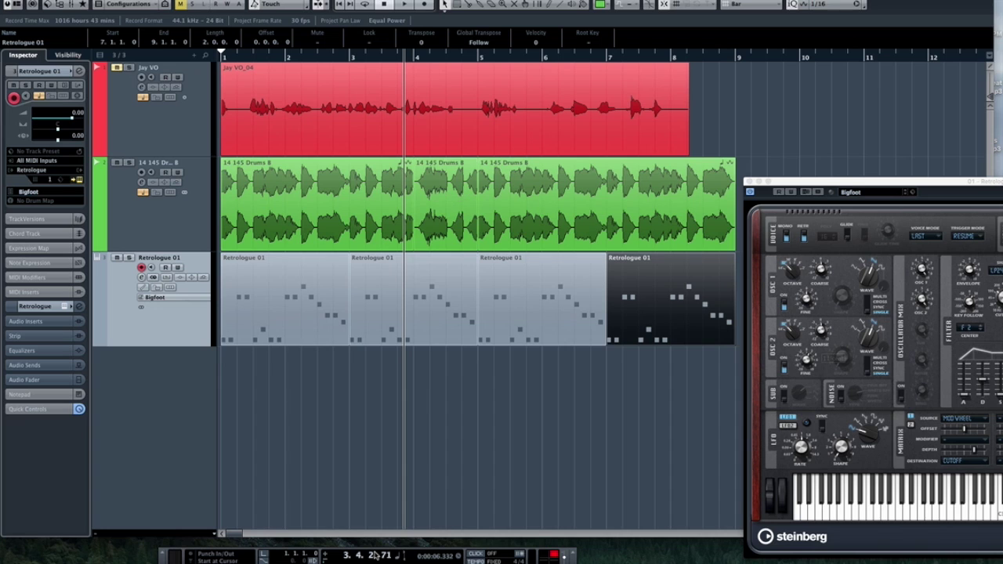
{"action": "key", "text": "Home"}
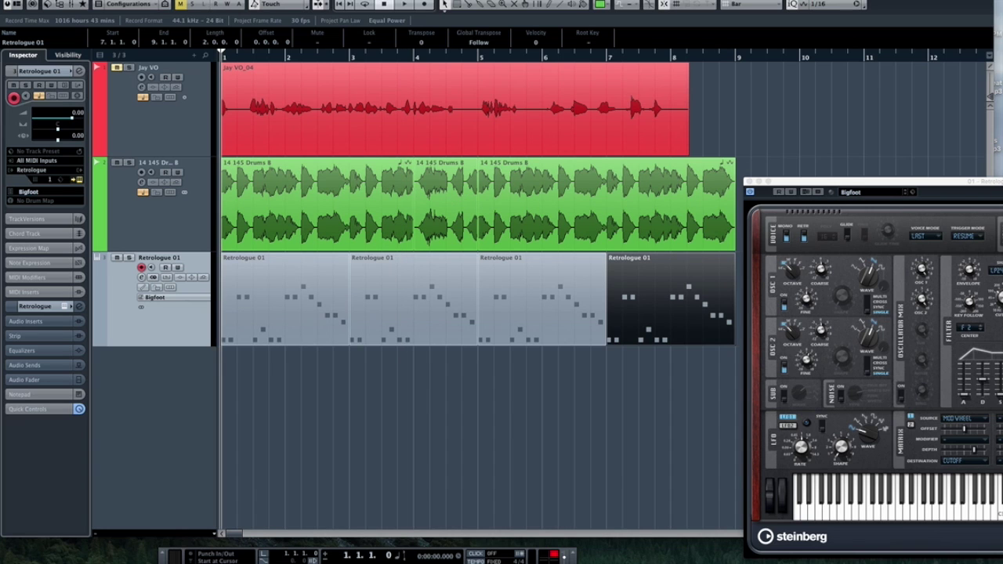
{"action": "key", "text": "space"}
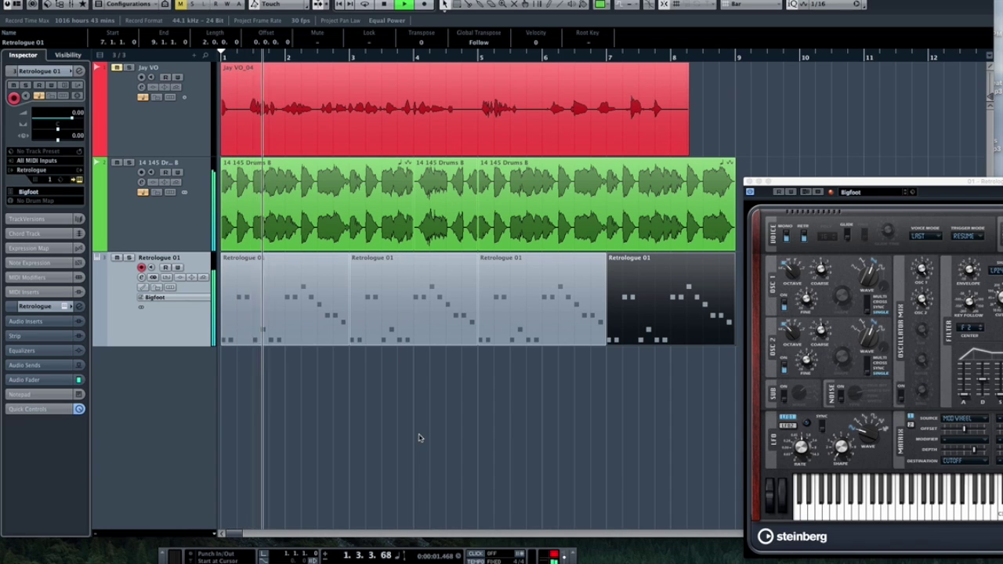
Step: Erase the voice-over clip with the Erase tool, then undo the deletion
{"action": "right_click", "coordinate": [540, 108]}
{"action": "left_click", "coordinate": [532, 102]}
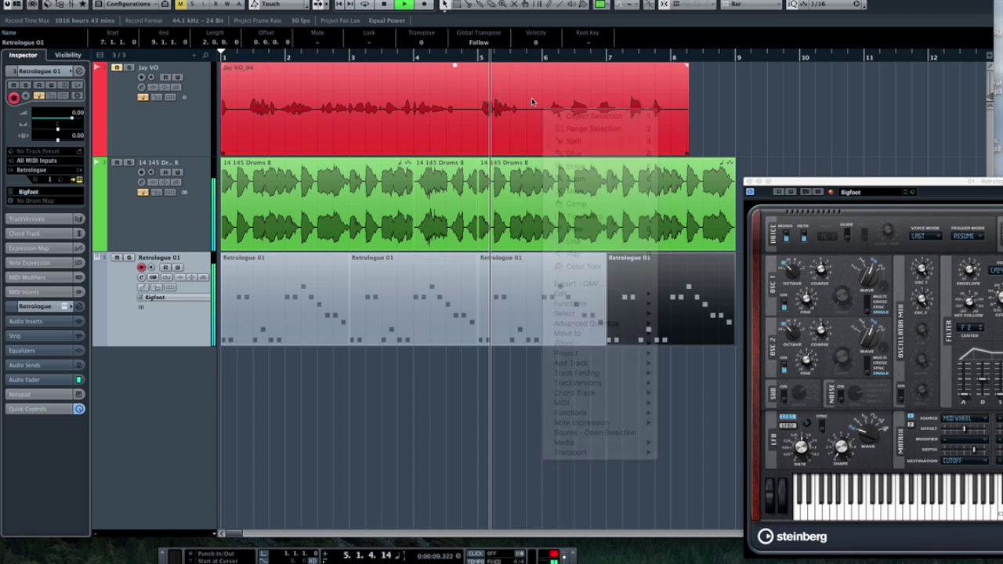
{"action": "left_click", "coordinate": [545, 112]}
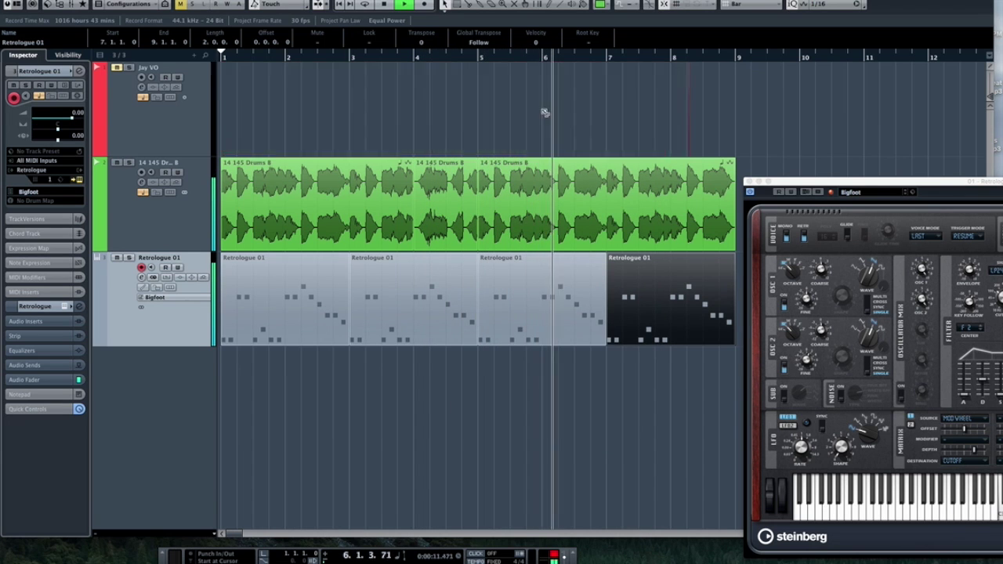
{"action": "key", "text": "super+z"}
{"action": "key", "text": "1"}
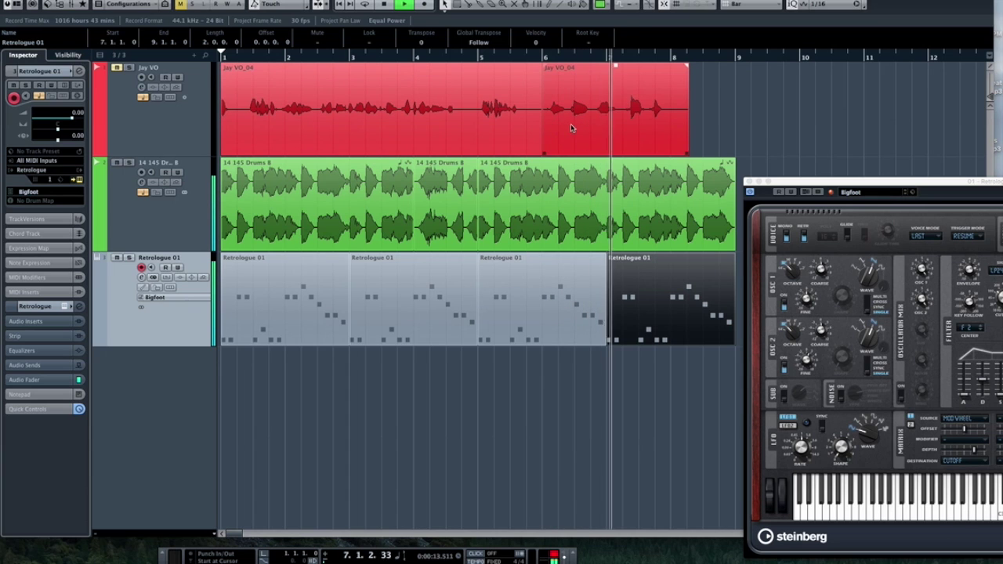
Step: Split the voice-over clip four times between bar 6 and bar 8, then select the leading clip
{"action": "key", "text": "3"}
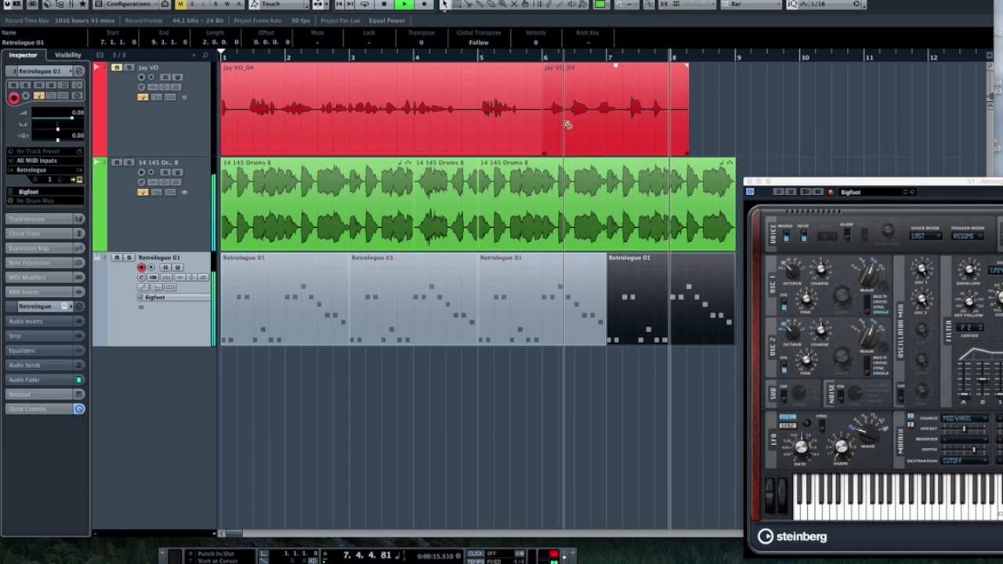
{"action": "left_click", "coordinate": [566, 124]}
{"action": "left_click", "coordinate": [594, 125]}
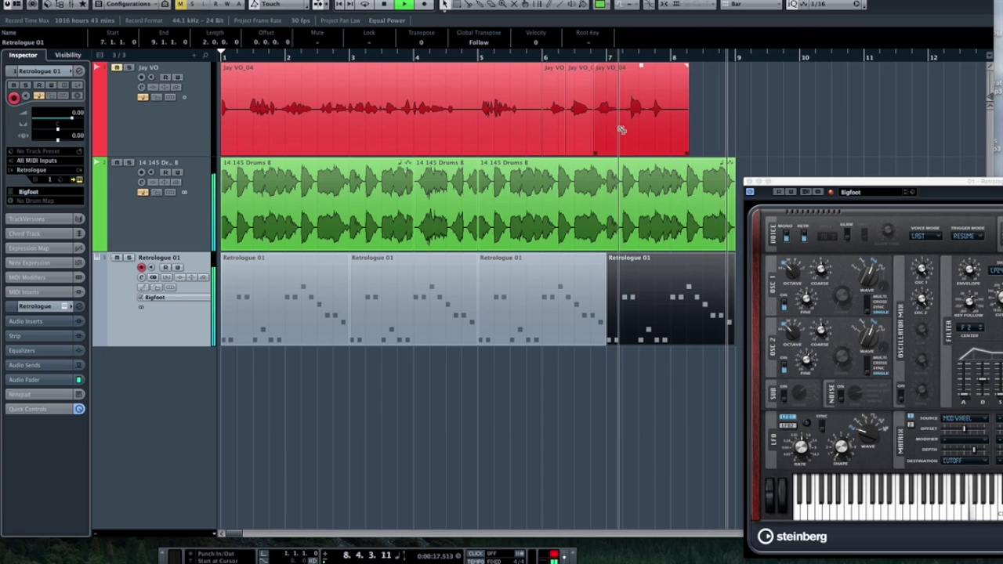
{"action": "left_click", "coordinate": [621, 127]}
{"action": "left_click", "coordinate": [649, 127]}
{"action": "key", "text": "space"}
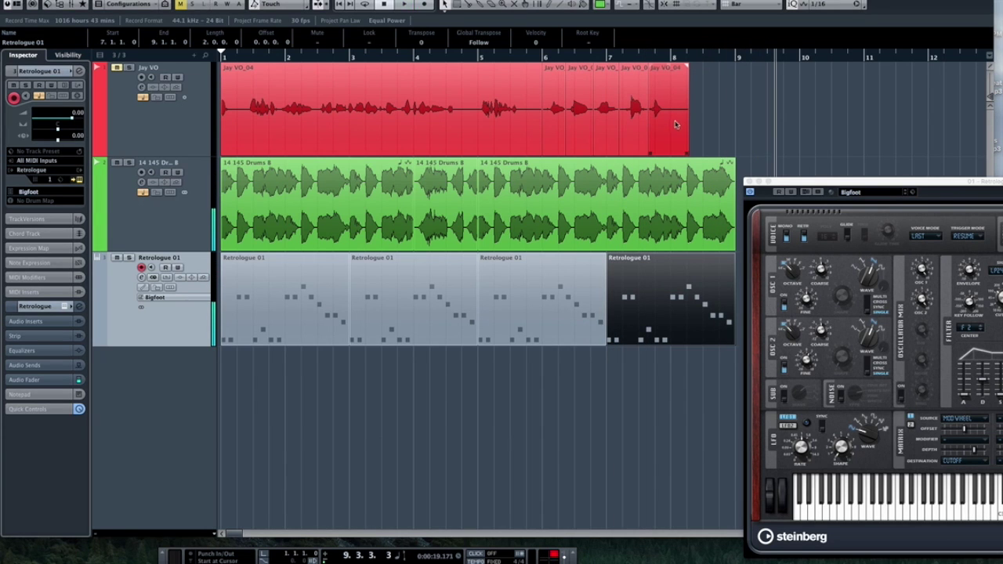
{"action": "left_click", "coordinate": [449, 130]}
Step: Delete the leading Jay VO clip and spread the slices across bars 1 to about 6.5
{"action": "key", "text": "Delete"}
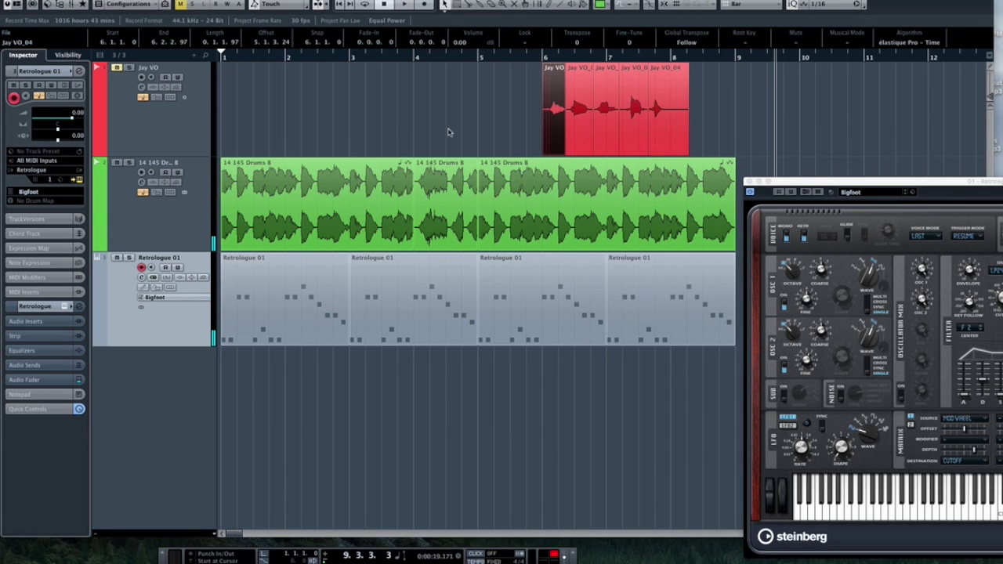
{"action": "left_click_drag", "start_coordinate": [565, 121], "coordinate": [264, 133]}
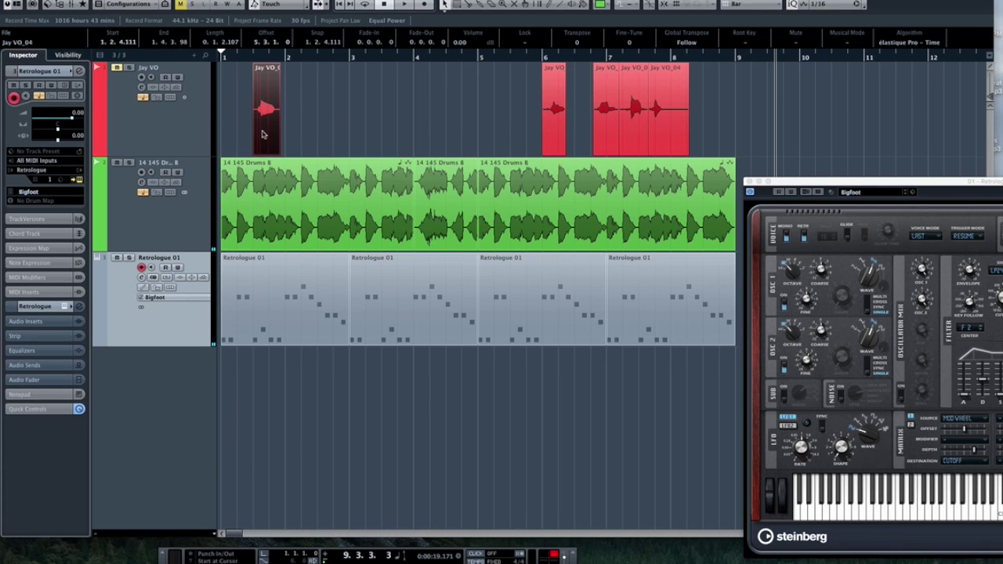
{"action": "left_click_drag", "start_coordinate": [604, 131], "coordinate": [346, 118]}
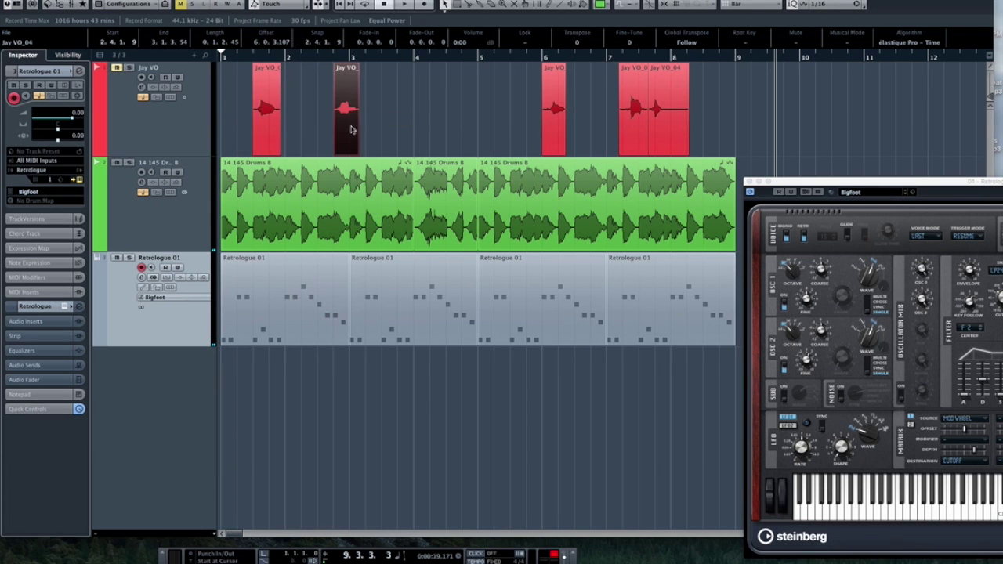
{"action": "left_click_drag", "start_coordinate": [559, 134], "coordinate": [421, 122]}
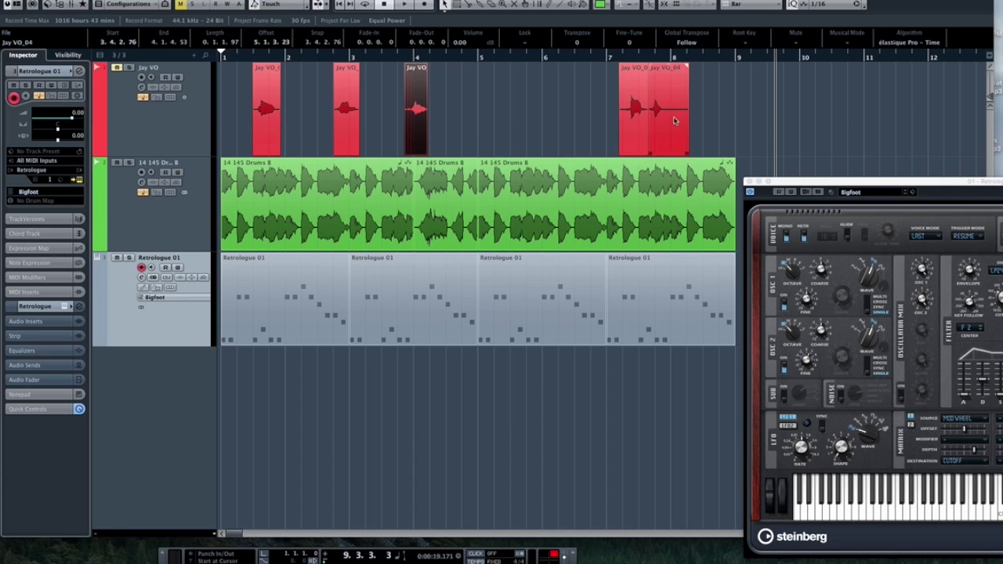
{"action": "left_click_drag", "start_coordinate": [638, 127], "coordinate": [512, 118]}
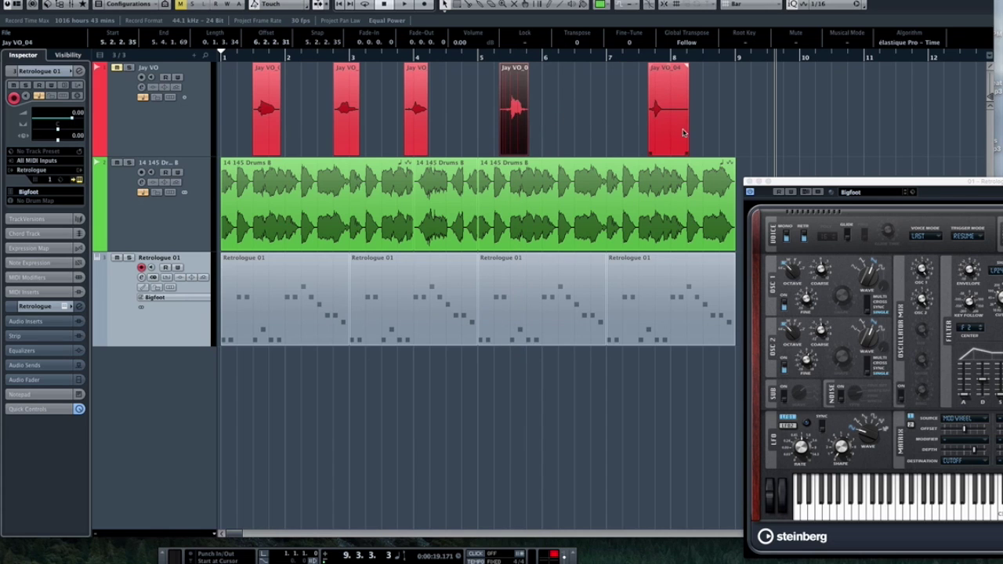
{"action": "left_click", "coordinate": [650, 133]}
{"action": "left_click_drag", "start_coordinate": [649, 133], "coordinate": [605, 127]}
Step: Raise the volume of all the Jay VO clips to 9.82 dB
{"action": "left_click_drag", "start_coordinate": [687, 126], "coordinate": [206, 120]}
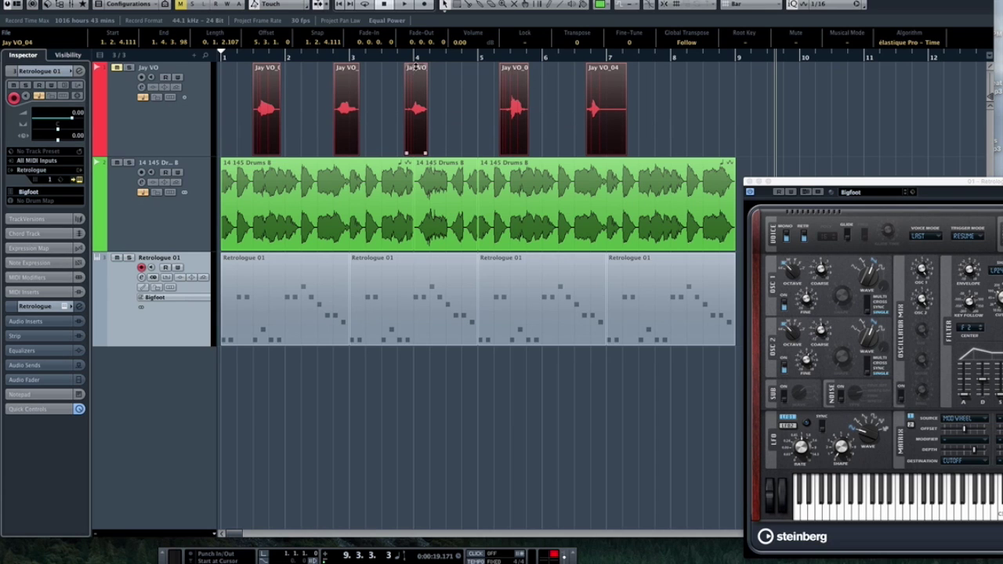
{"action": "left_click_drag", "start_coordinate": [416, 66], "coordinate": [416, 63]}
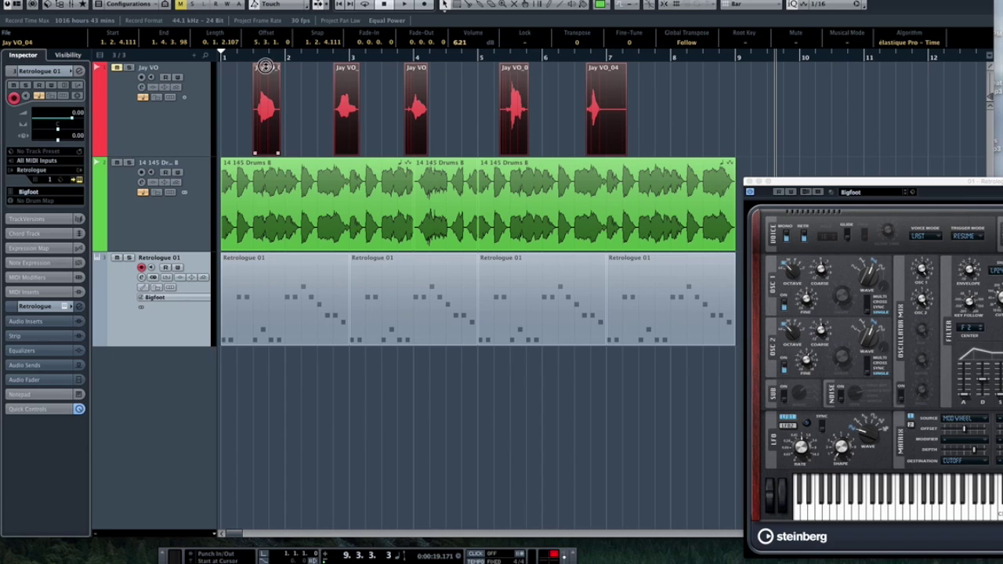
{"action": "left_click_drag", "start_coordinate": [266, 66], "coordinate": [266, 63]}
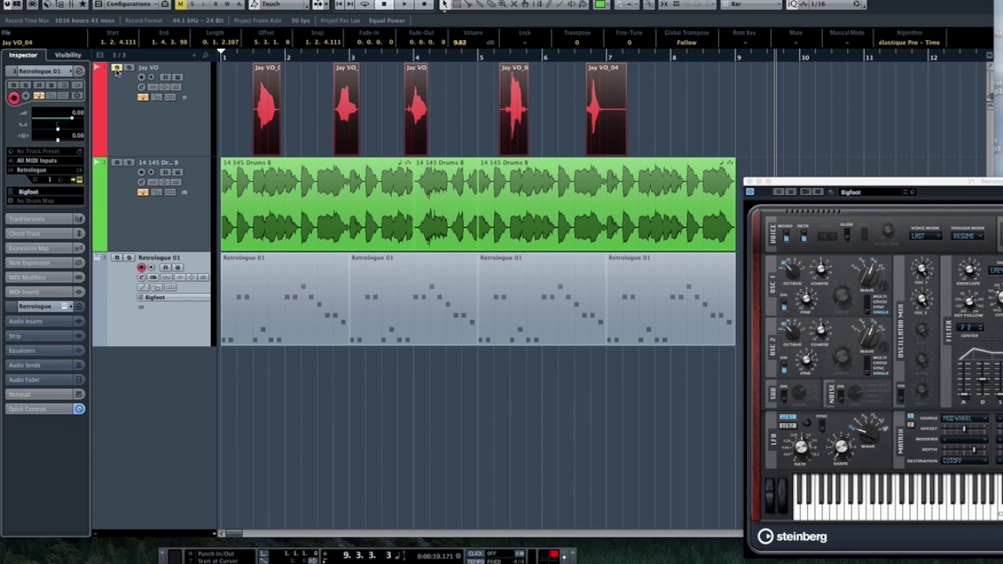
Step: Play from just after bar 1 and bring up the MixConsole with F3
{"action": "left_click", "coordinate": [233, 58]}
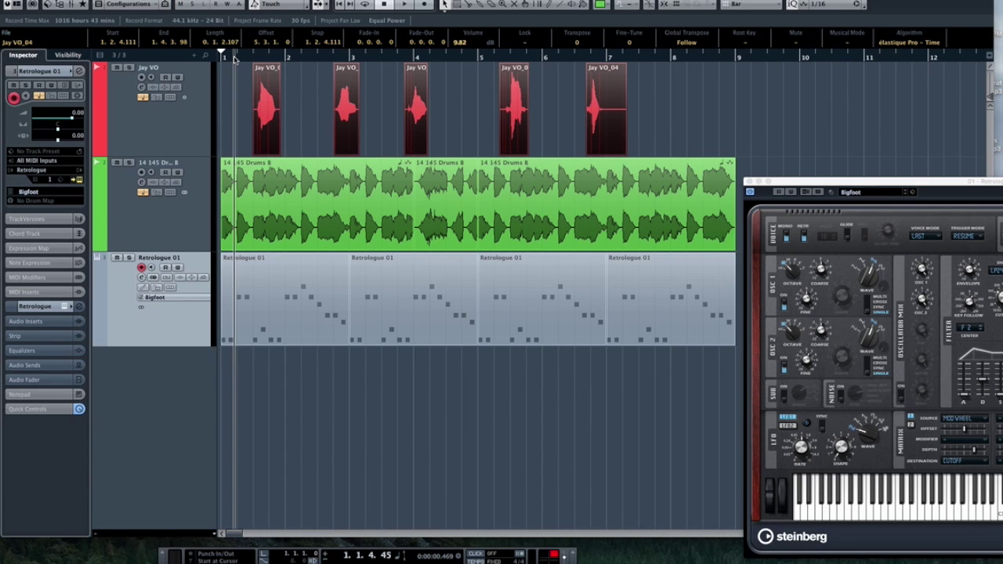
{"action": "key", "text": "space"}
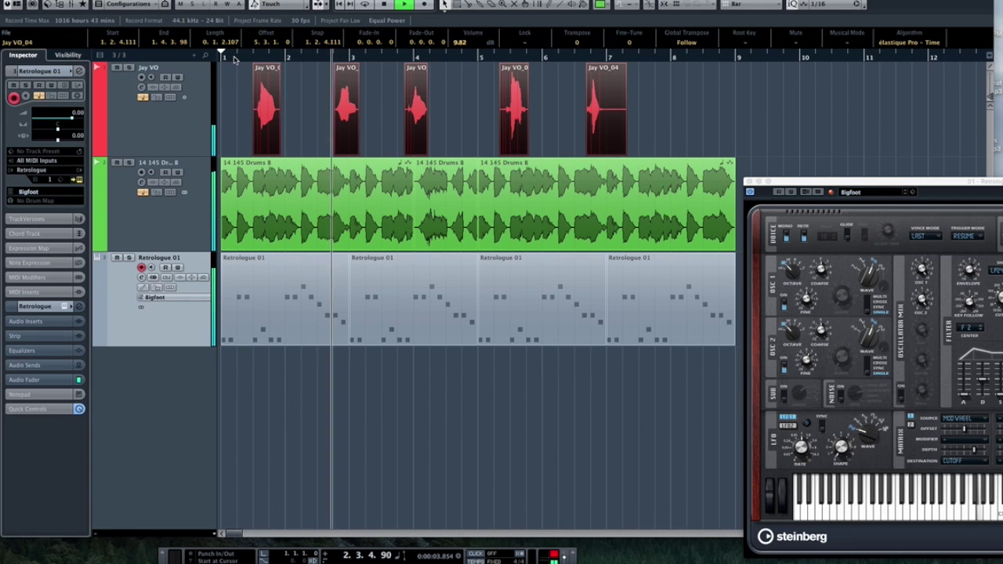
{"action": "key", "text": "F3"}
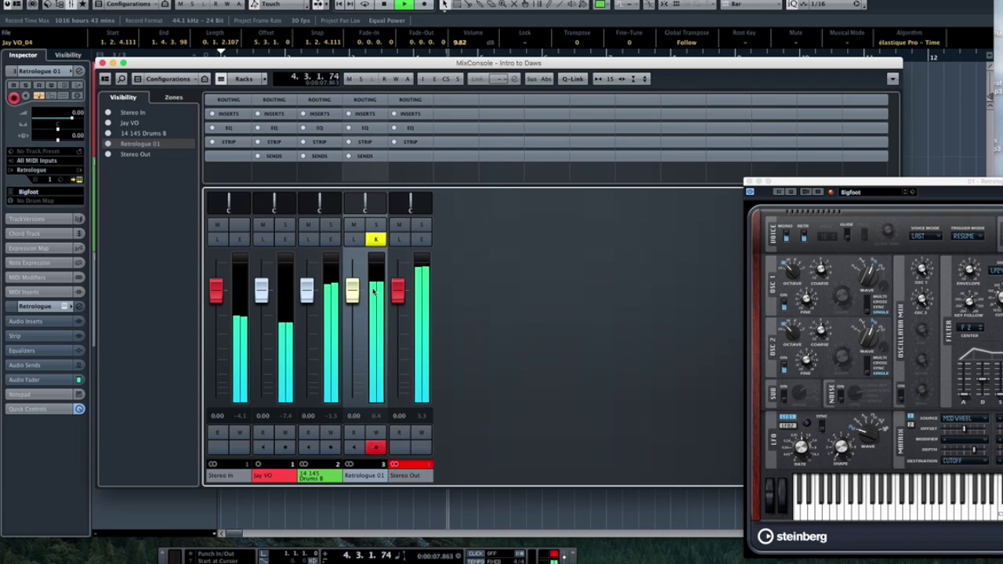
Step: Set the Retrologue fader to -4.97 dB, drums to 2.62 dB and Stereo Out to -2.42 dB
{"action": "left_click_drag", "start_coordinate": [355, 294], "coordinate": [353, 315]}
{"action": "left_click", "coordinate": [302, 294]}
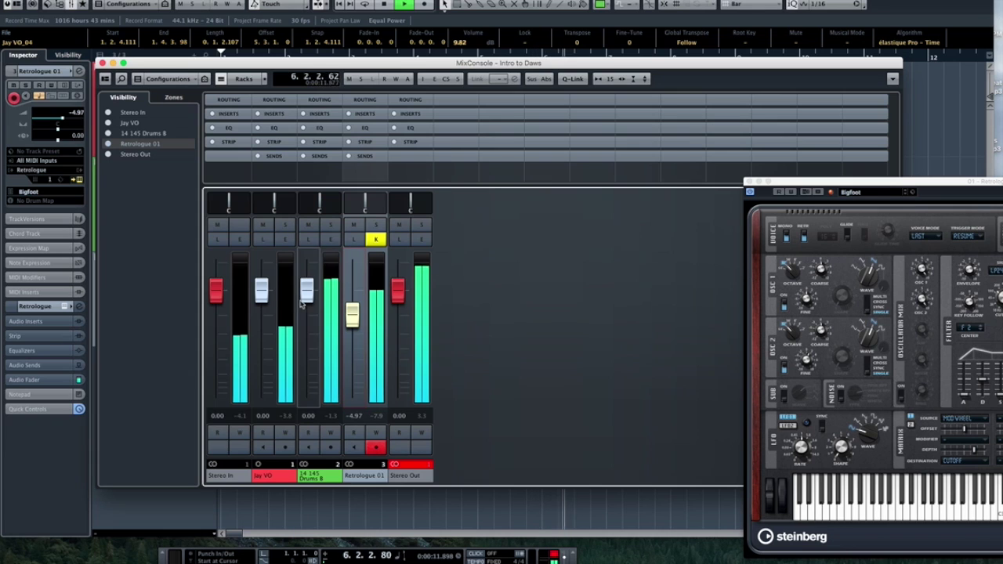
{"action": "left_click_drag", "start_coordinate": [303, 294], "coordinate": [304, 281]}
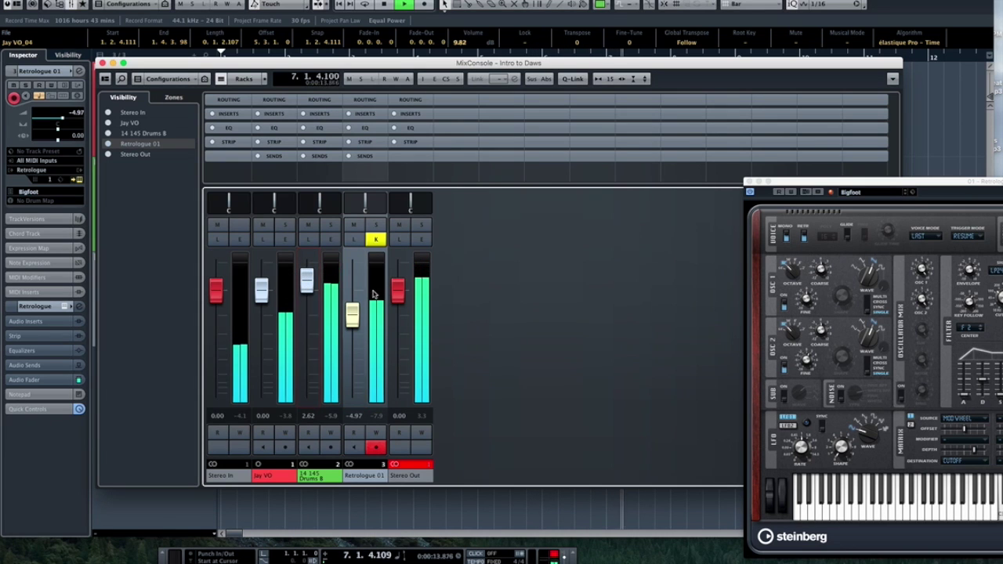
{"action": "left_click", "coordinate": [396, 299]}
{"action": "left_click_drag", "start_coordinate": [396, 298], "coordinate": [396, 312]}
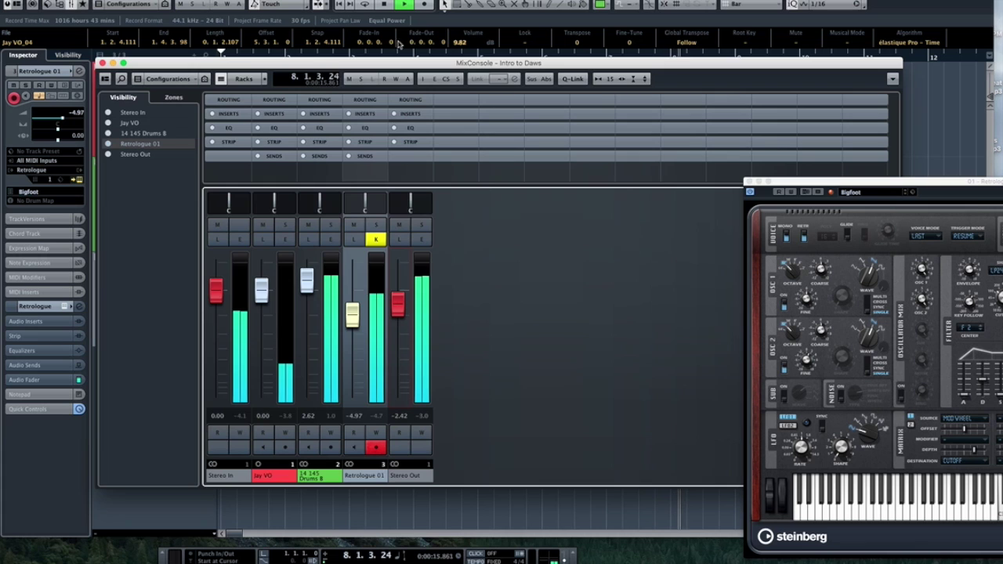
Step: Restart playback, raise Jay VO to 2.86 dB, close the mixer, stop, and open the first Retrologue part
{"action": "left_click", "coordinate": [341, 6]}
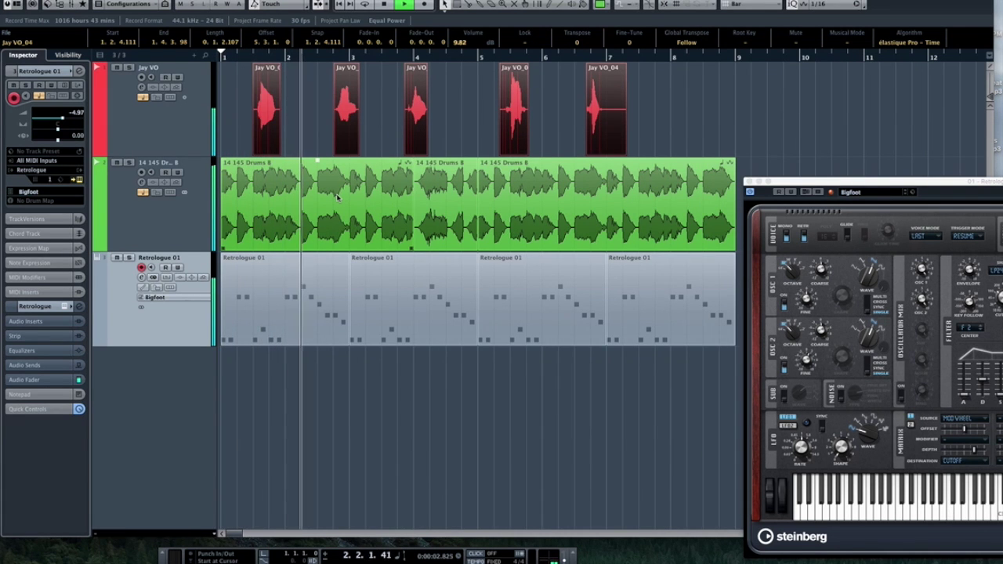
{"action": "key", "text": "F3"}
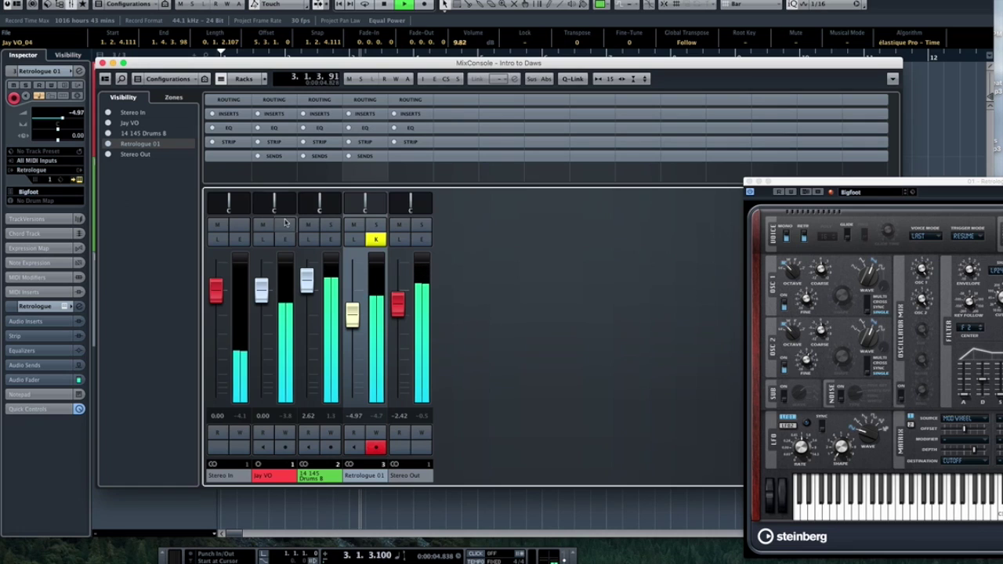
{"action": "left_click_drag", "start_coordinate": [267, 298], "coordinate": [267, 287]}
{"action": "left_click", "coordinate": [398, 306]}
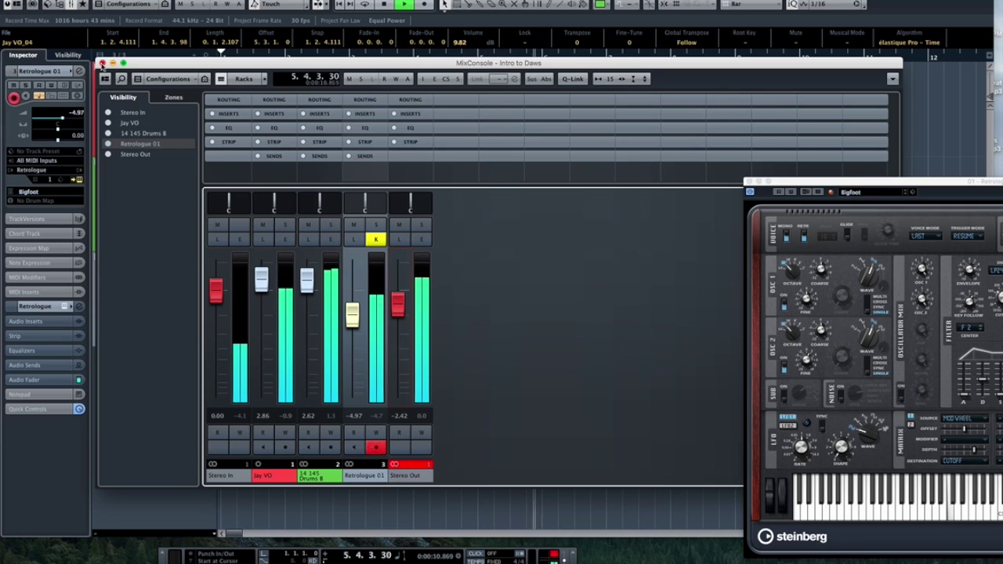
{"action": "left_click", "coordinate": [101, 63]}
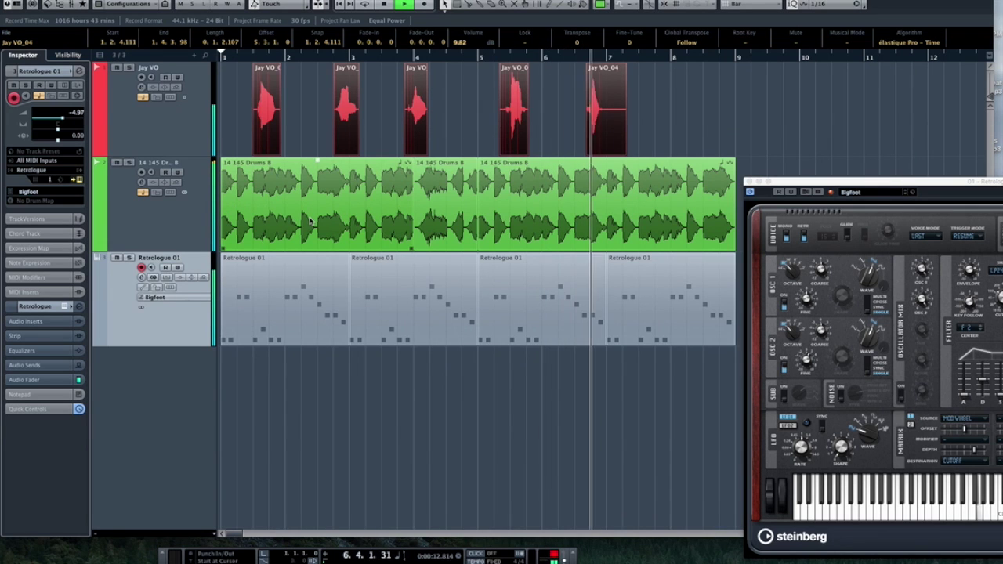
{"action": "key", "text": "space"}
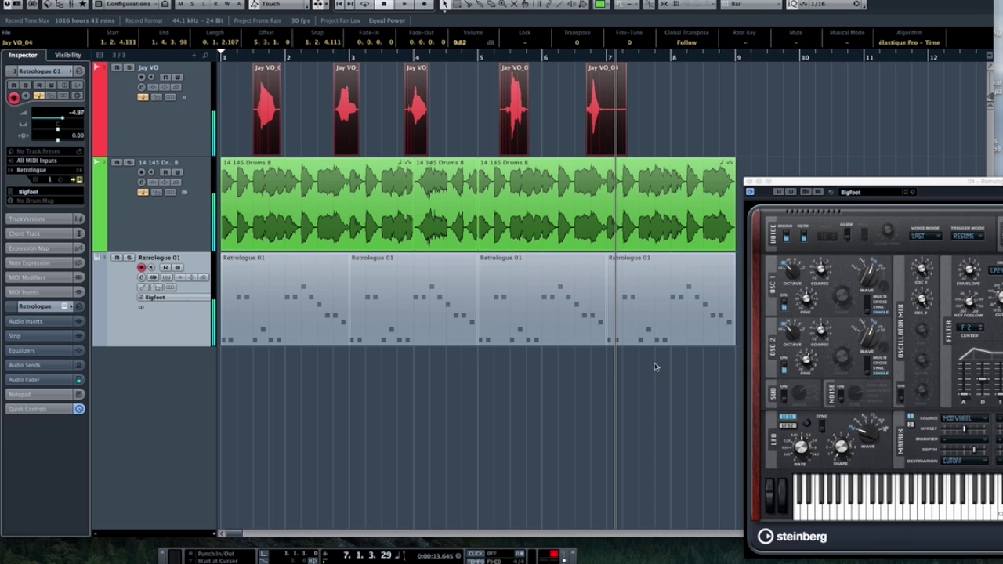
{"action": "double_click", "coordinate": [268, 313]}
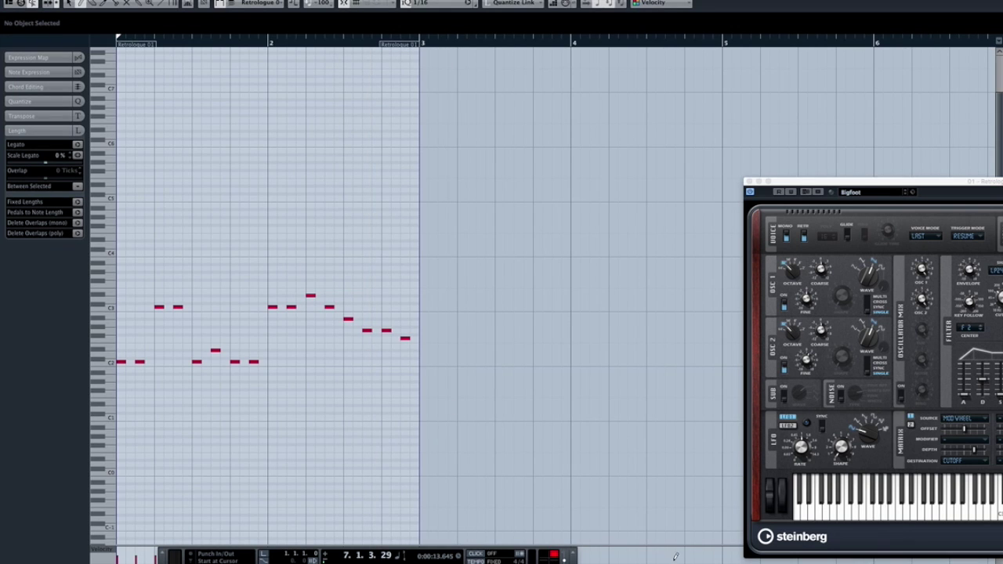
Step: Show the velocity lane and redraw the bassline note velocities at varied levels, then audition the part
{"action": "left_click_drag", "start_coordinate": [665, 545], "coordinate": [649, 421]}
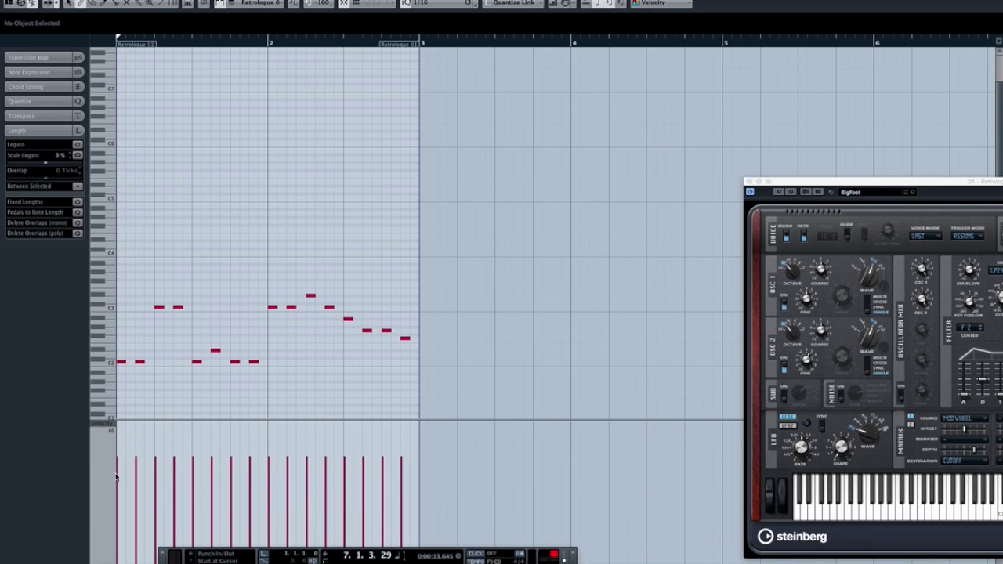
{"action": "mouse_move", "coordinate": [119, 475]}
{"action": "left_mouse_down"}
{"action": "mouse_move", "coordinate": [178, 435]}
{"action": "mouse_move", "coordinate": [222, 466]}
{"action": "mouse_move", "coordinate": [265, 475]}
{"action": "mouse_move", "coordinate": [300, 440]}
{"action": "mouse_move", "coordinate": [344, 444]}
{"action": "mouse_move", "coordinate": [364, 474]}
{"action": "mouse_move", "coordinate": [395, 457]}
{"action": "left_mouse_up"}
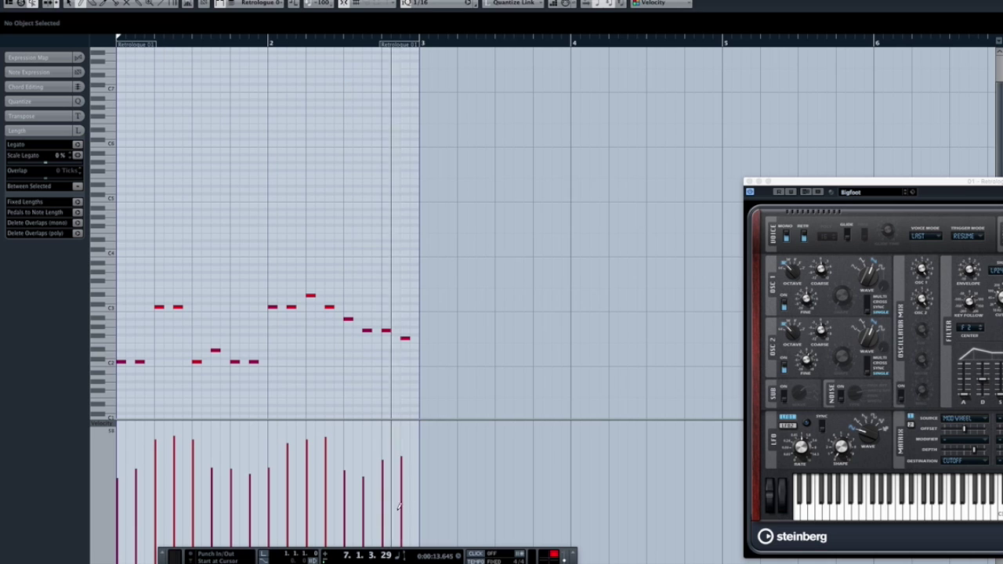
{"action": "key", "text": "space"}
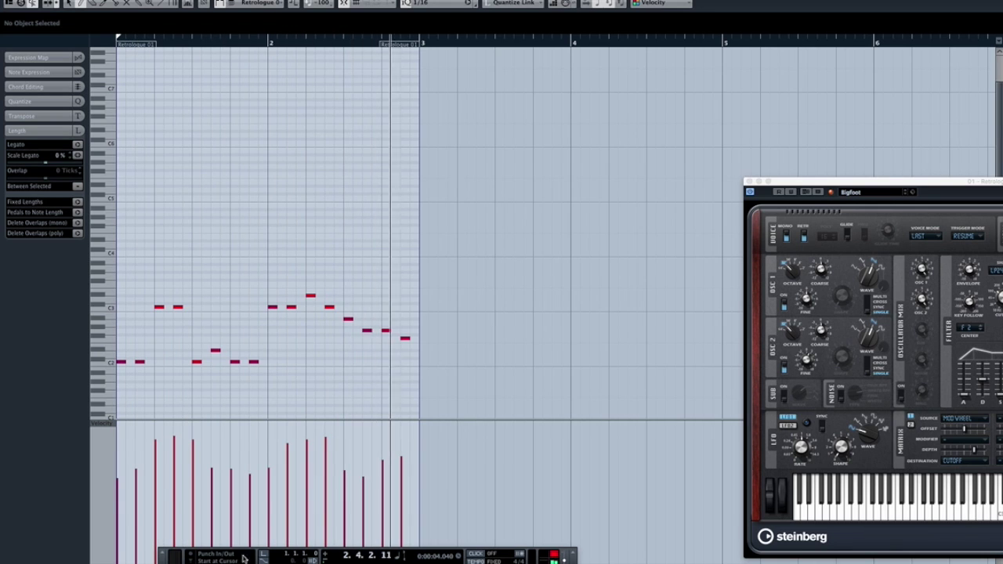
{"action": "key", "text": "space"}
{"action": "left_click", "coordinate": [99, 425]}
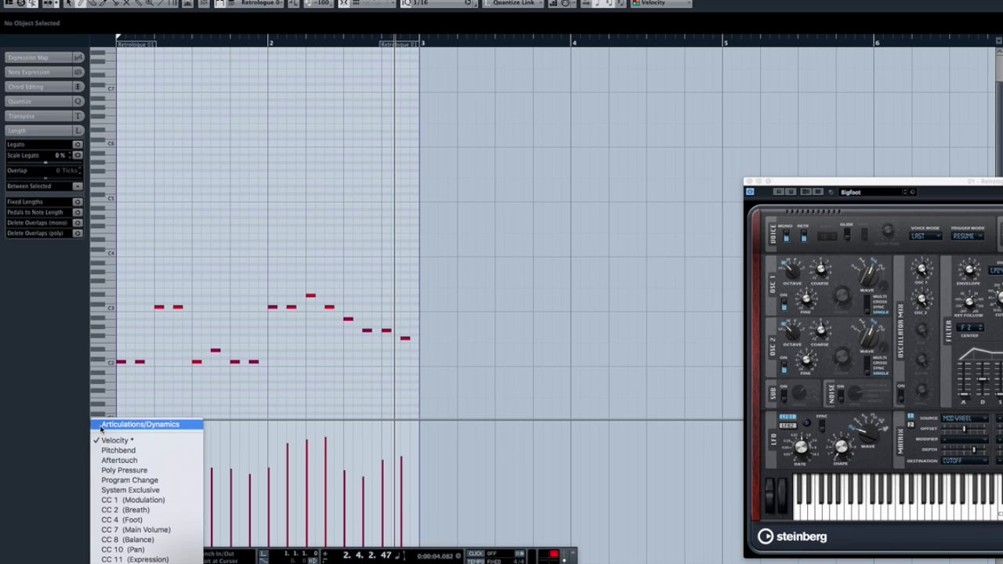
Step: Draw a CC 7 Main Volume curve across the Retrologue part, play it back, and close the Key Editor
{"action": "left_click", "coordinate": [146, 531]}
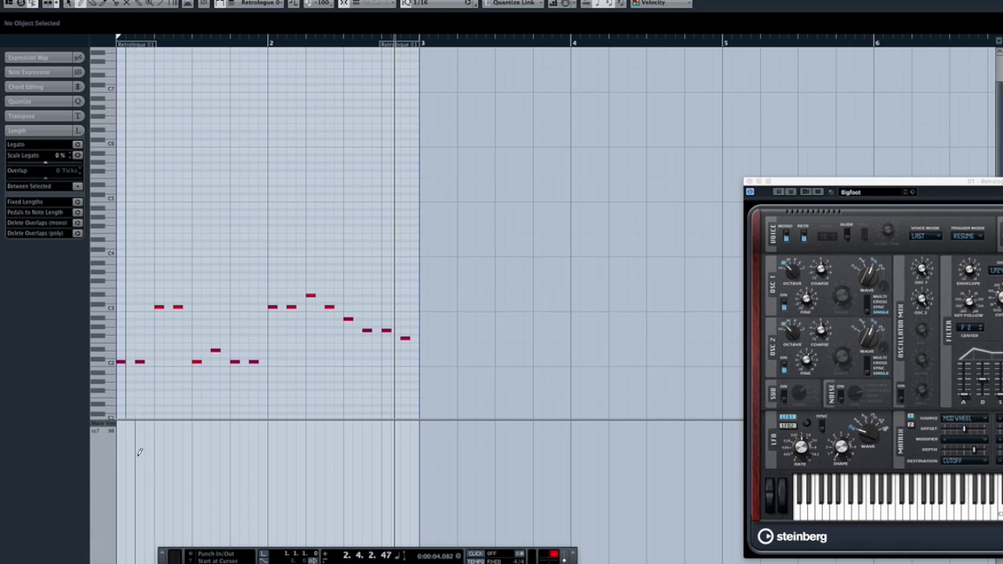
{"action": "mouse_move", "coordinate": [121, 424]}
{"action": "left_mouse_down"}
{"action": "mouse_move", "coordinate": [201, 480]}
{"action": "mouse_move", "coordinate": [218, 483]}
{"action": "mouse_move", "coordinate": [294, 431]}
{"action": "mouse_move", "coordinate": [312, 460]}
{"action": "mouse_move", "coordinate": [368, 481]}
{"action": "mouse_move", "coordinate": [423, 393]}
{"action": "left_mouse_up"}
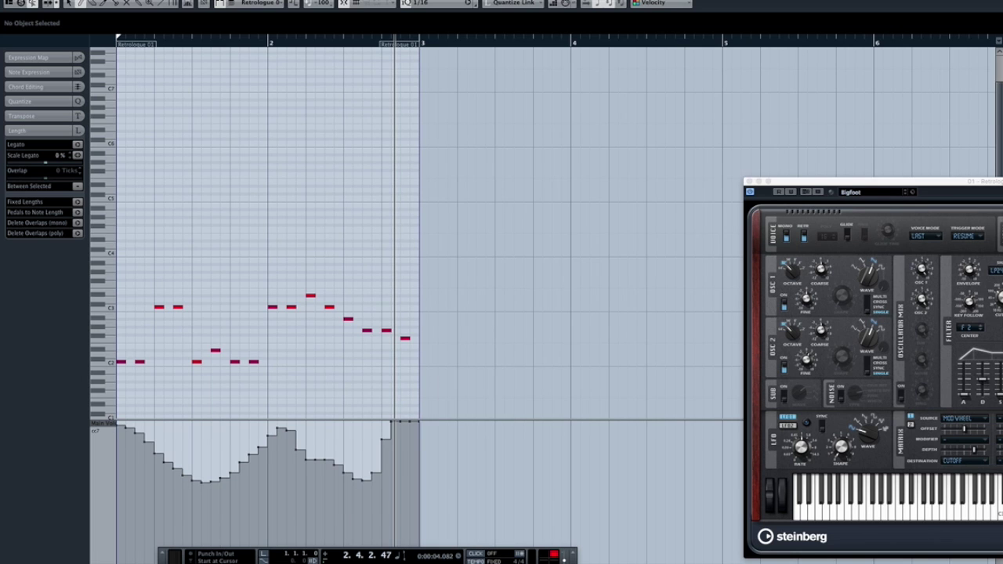
{"action": "key", "text": "period"}
{"action": "key", "text": "space"}
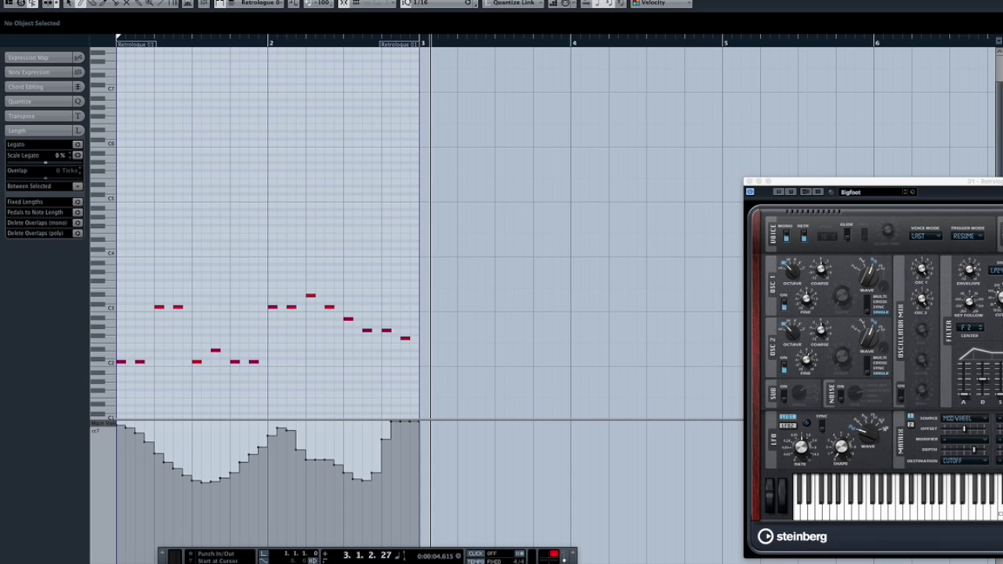
{"action": "key", "text": "Escape"}
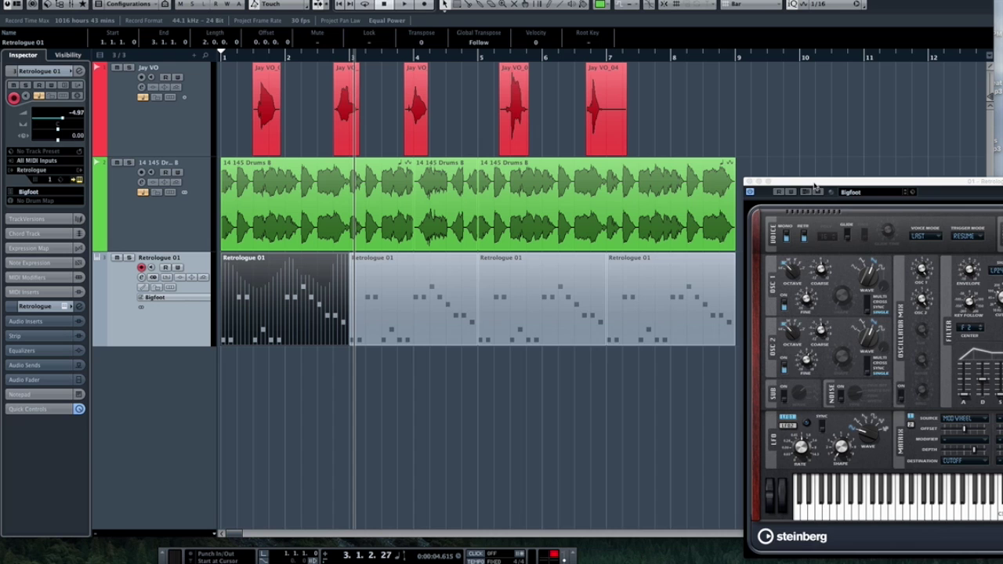
{"action": "left_click_drag", "start_coordinate": [815, 187], "coordinate": [449, 92]}
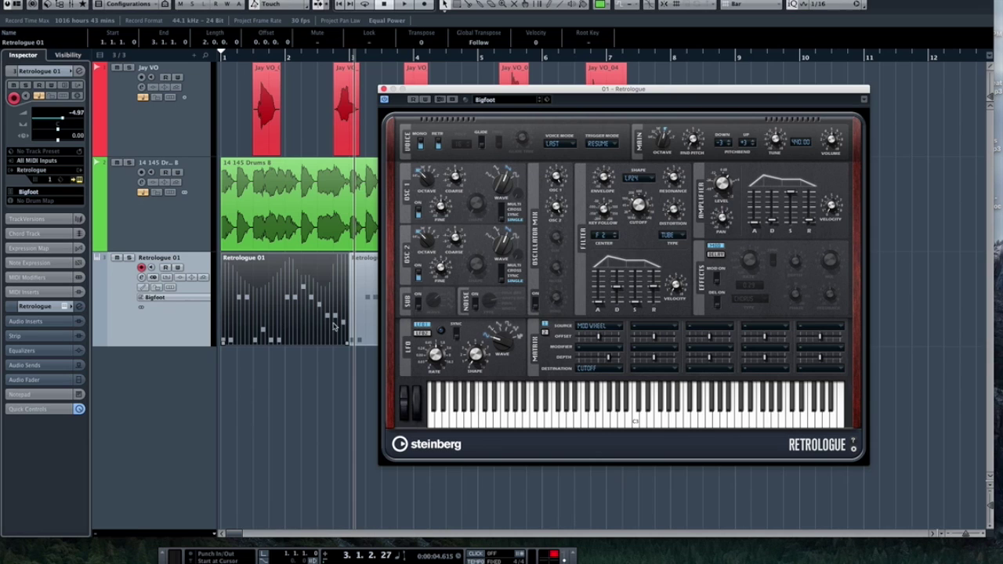
Step: Close the Retrologue plug-in window to reveal the full three-track arrangement
{"action": "mouse_move", "coordinate": [638, 206]}
{"action": "left_click", "coordinate": [383, 88]}
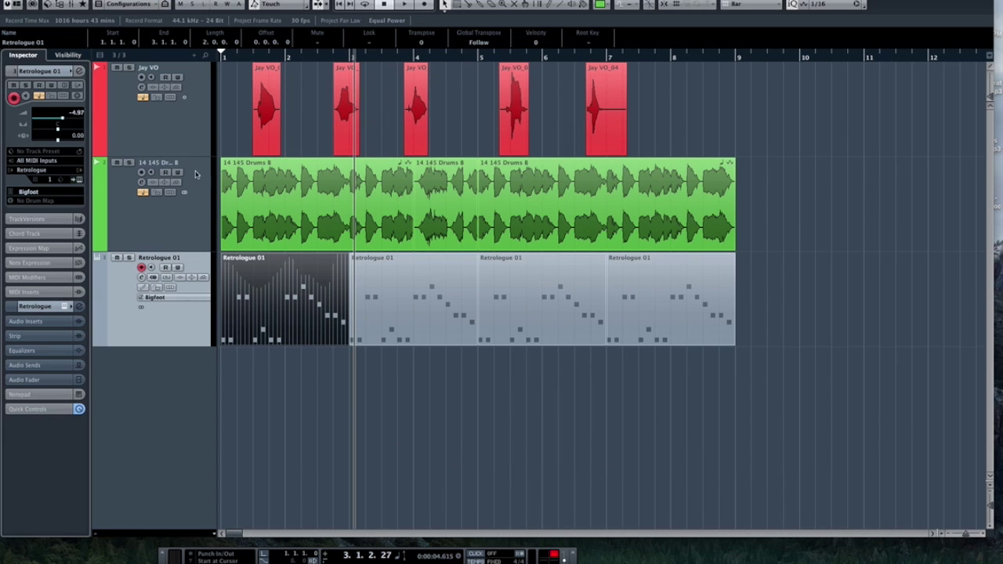
{"action": "left_click", "coordinate": [148, 0]}
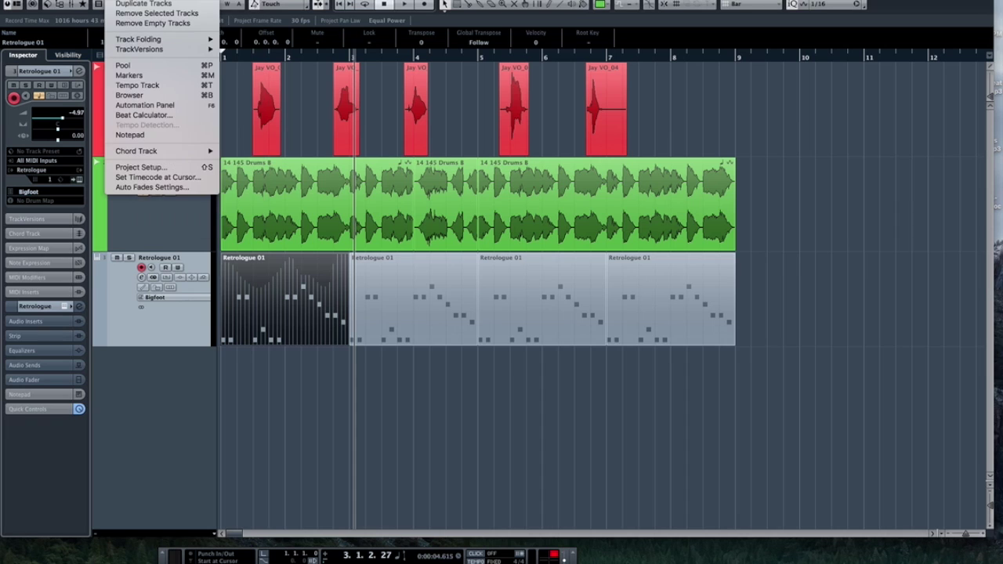
{"action": "mouse_move", "coordinate": [157, 0]}
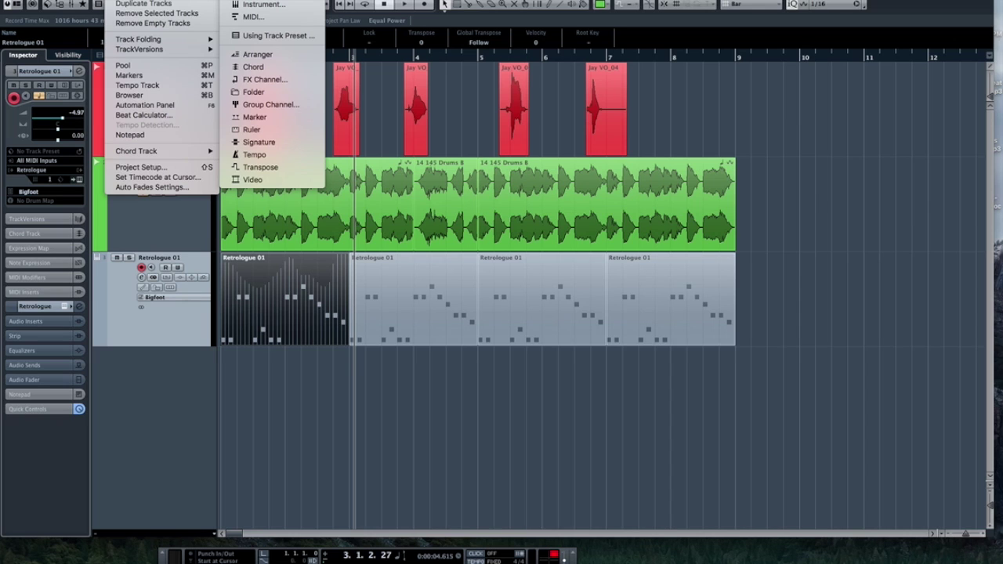
{"action": "key", "text": "Escape"}
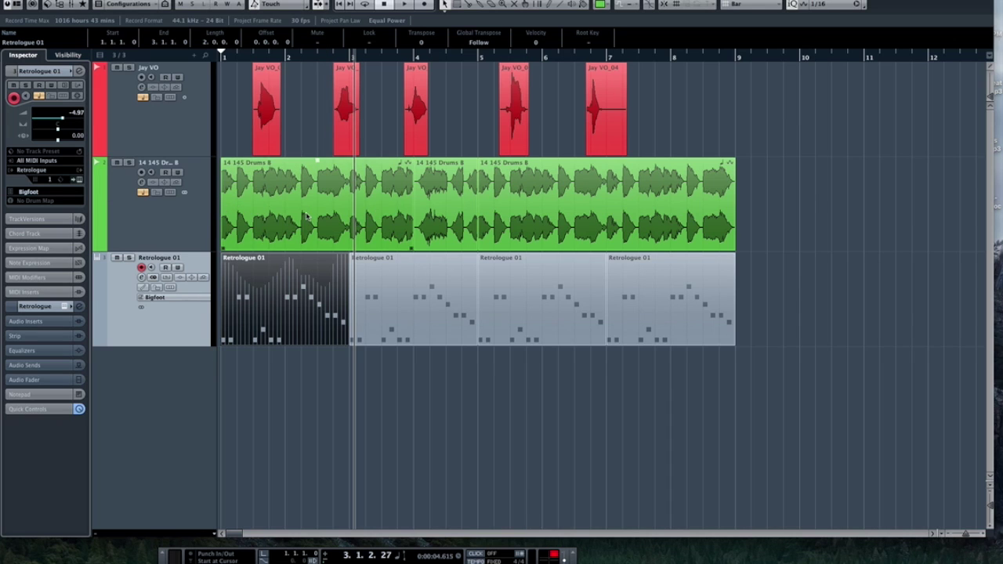
Step: Insert REV-X Hall in the first insert slot of the 14 145 Drums B channel
{"action": "left_click", "coordinate": [165, 228]}
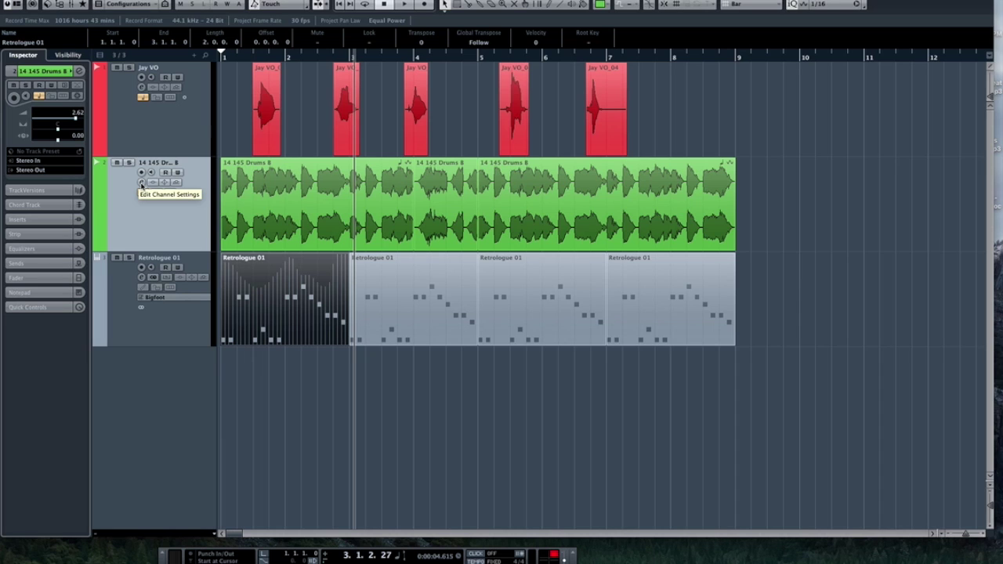
{"action": "left_click", "coordinate": [141, 183]}
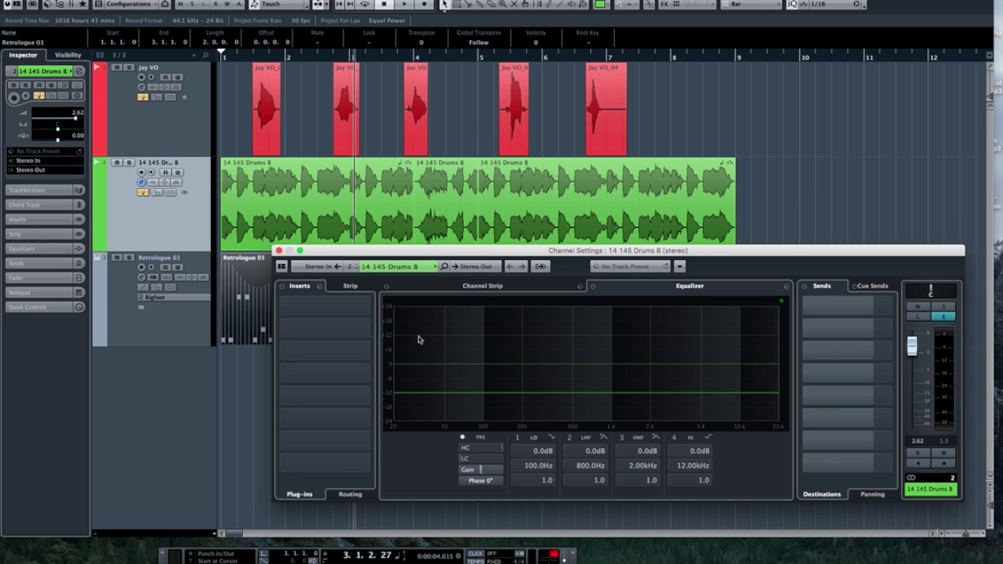
{"action": "left_click", "coordinate": [370, 306]}
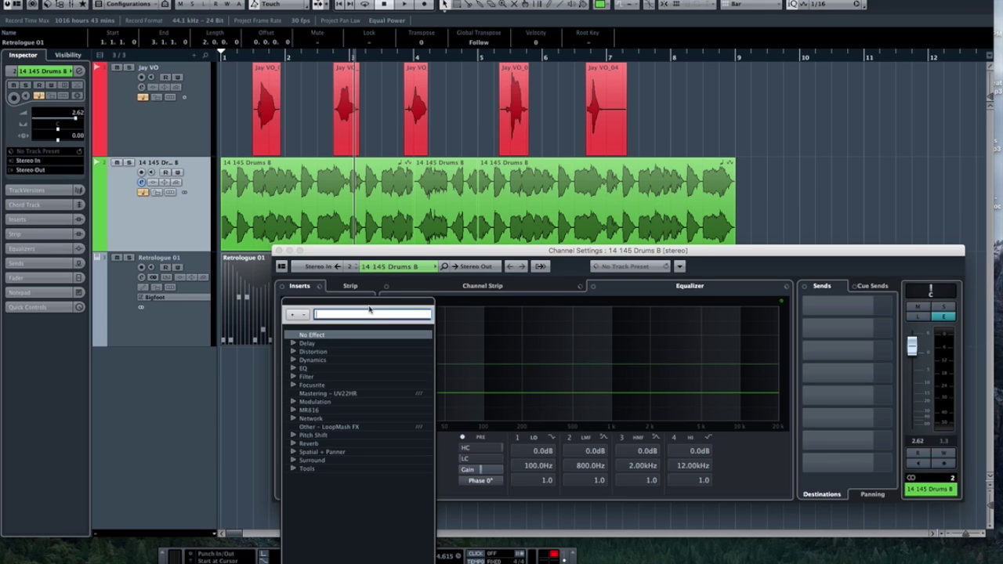
{"action": "left_click", "coordinate": [294, 444]}
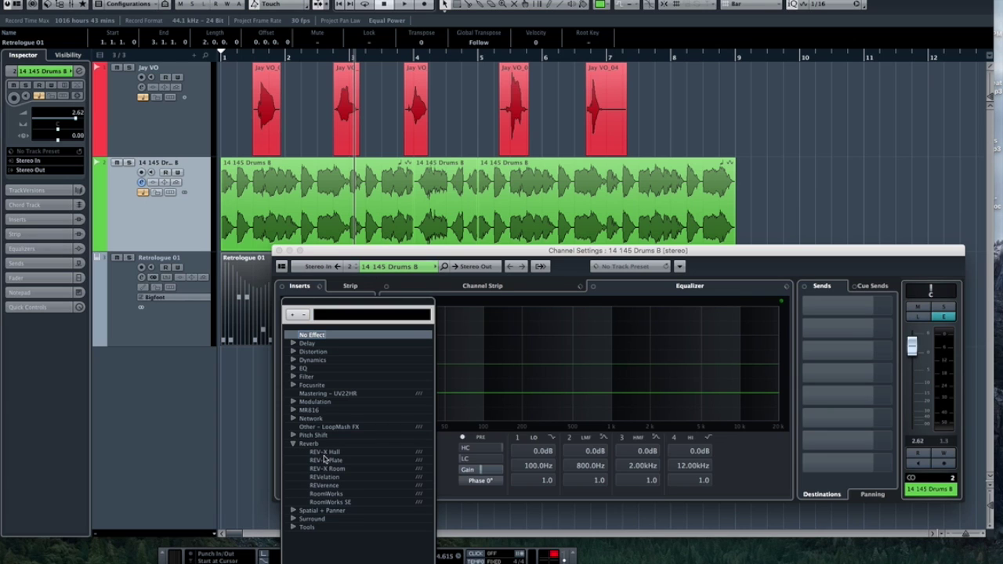
{"action": "left_click", "coordinate": [323, 452]}
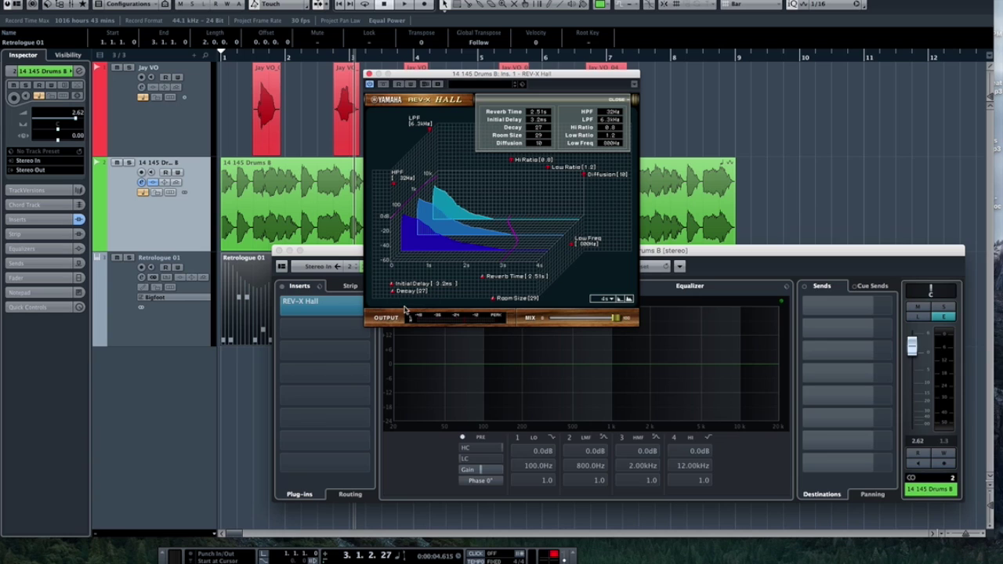
Step: Close Channel Settings, solo the drum track during playback, and turn the REV-X Hall mix down
{"action": "left_click", "coordinate": [117, 163]}
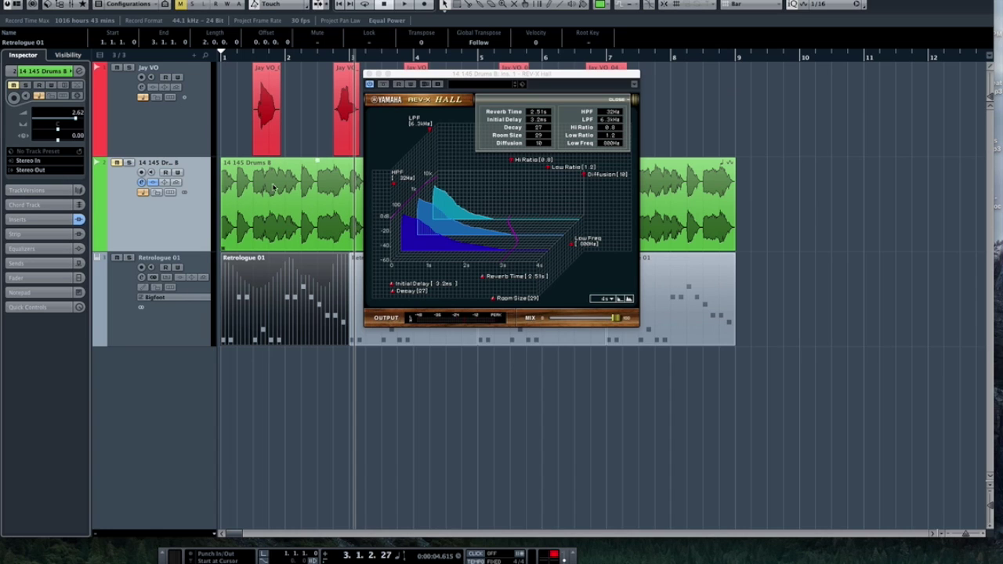
{"action": "key", "text": "KP_Decimal"}
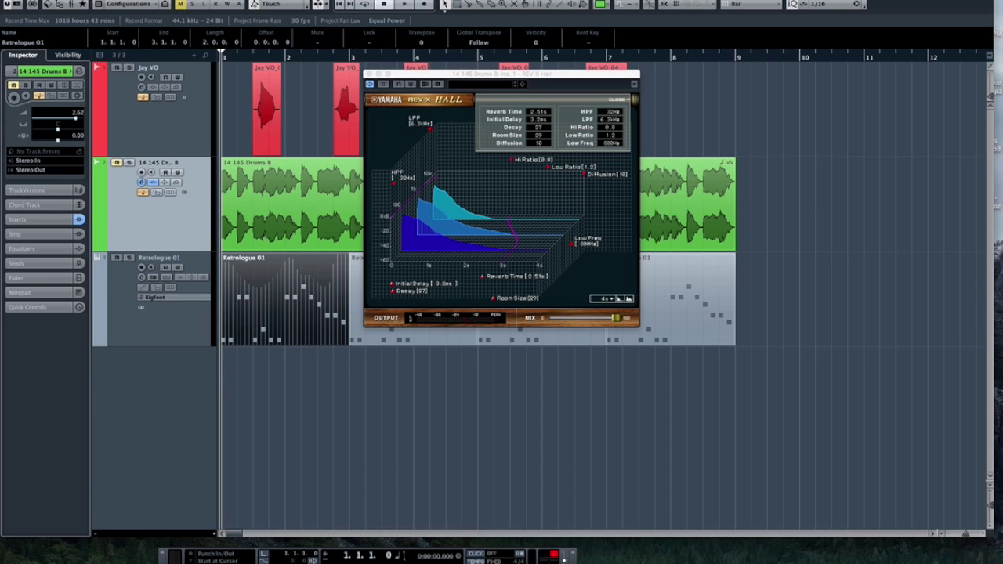
{"action": "key", "text": "space"}
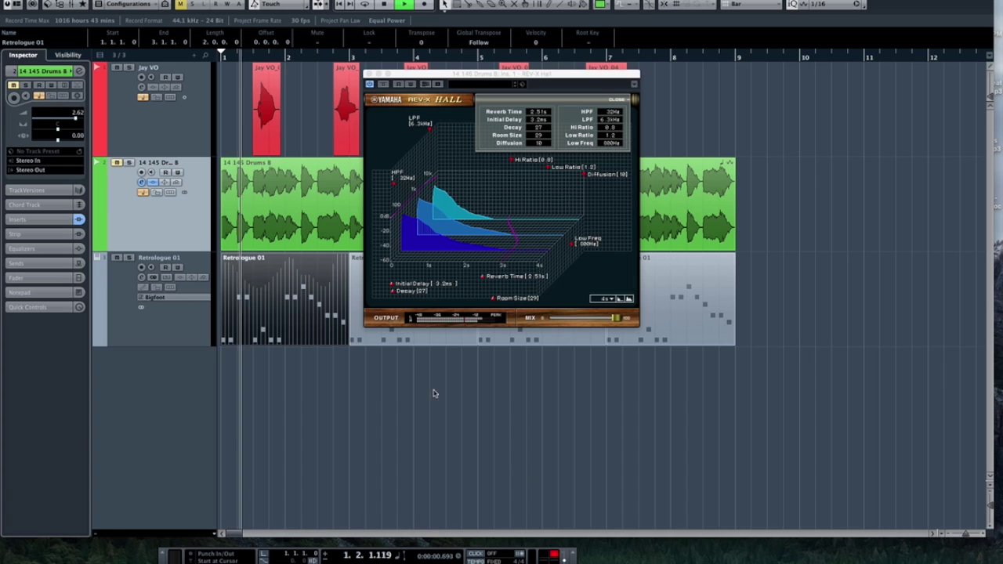
{"action": "left_click", "coordinate": [129, 163]}
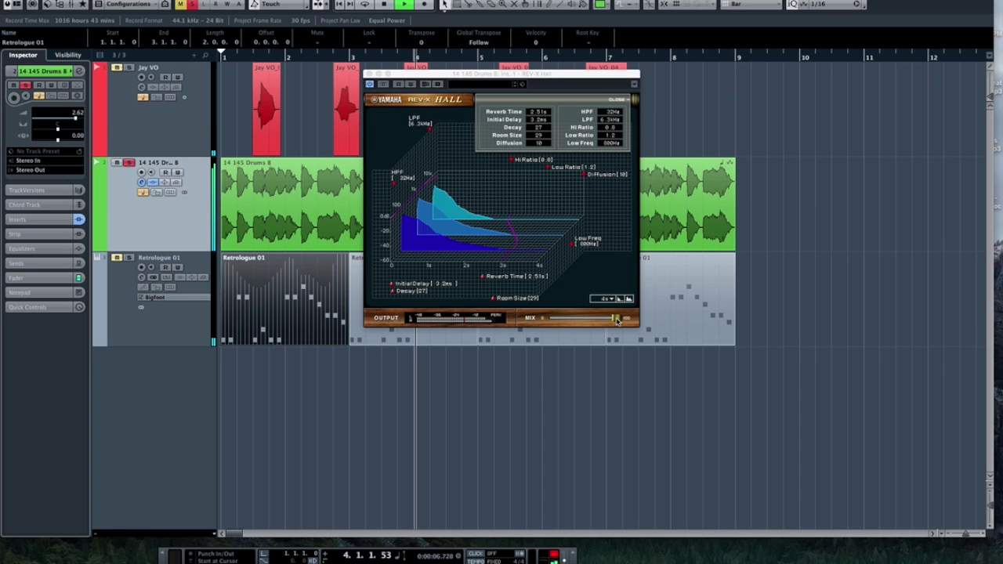
{"action": "left_click_drag", "start_coordinate": [616, 320], "coordinate": [569, 317]}
Step: Replay the drum loop from the beginning and lower the reverb mix slightly more
{"action": "left_click", "coordinate": [689, 215]}
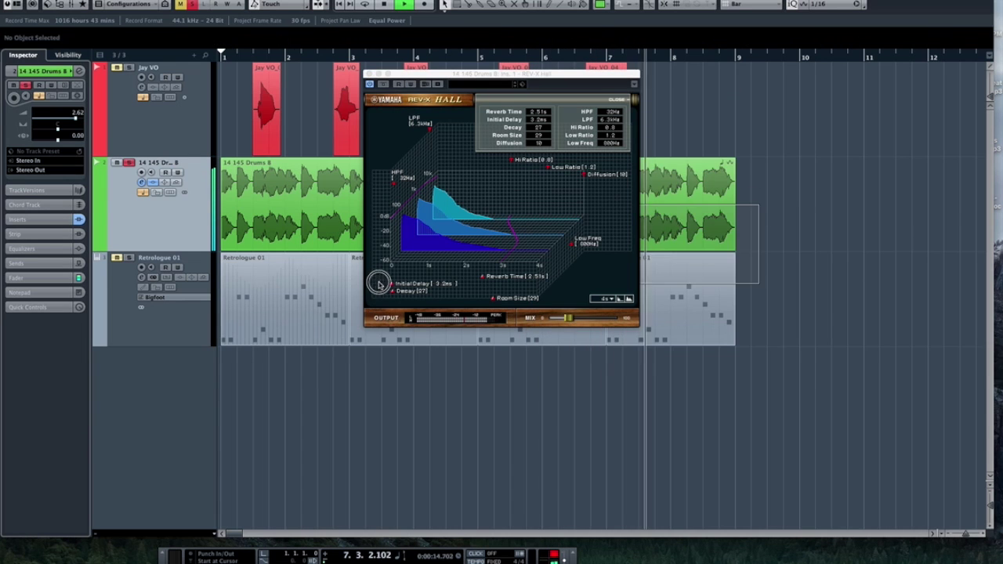
{"action": "left_click", "coordinate": [286, 210]}
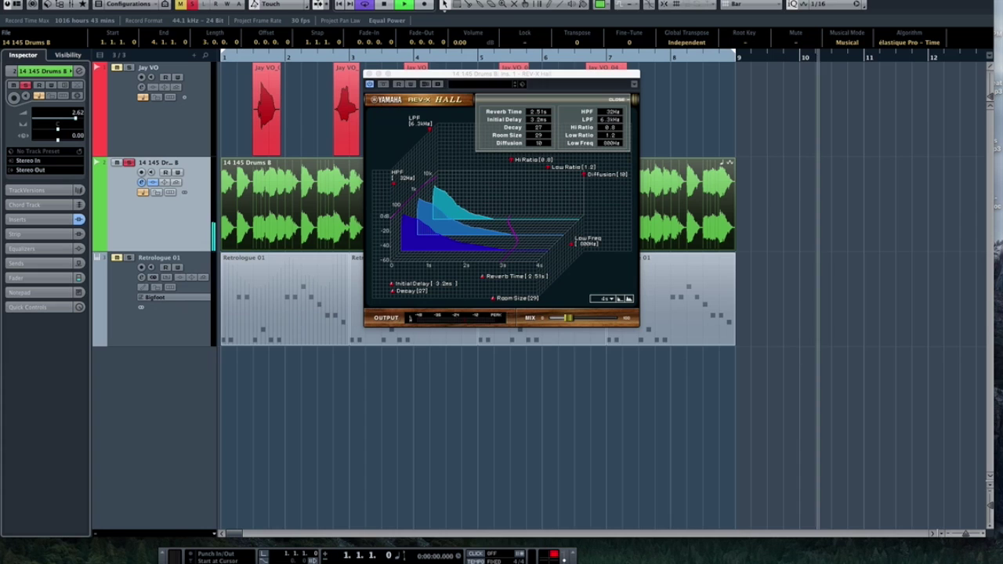
{"action": "key", "text": "KP_Decimal"}
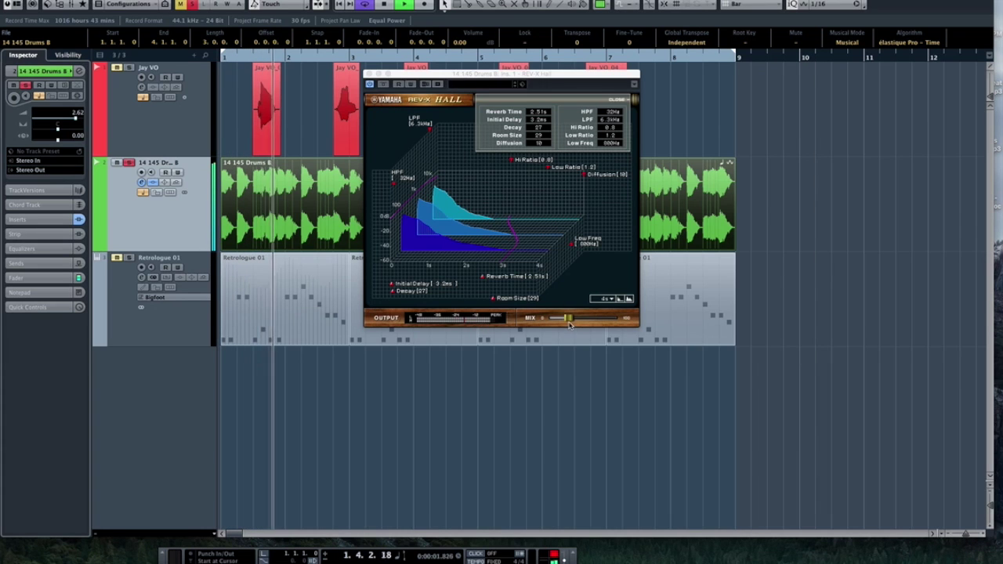
{"action": "mouse_move", "coordinate": [568, 317]}
{"action": "left_mouse_down"}
{"action": "mouse_move", "coordinate": [557, 317]}
{"action": "mouse_move", "coordinate": [609, 318]}
{"action": "mouse_move", "coordinate": [549, 317]}
{"action": "left_mouse_up"}
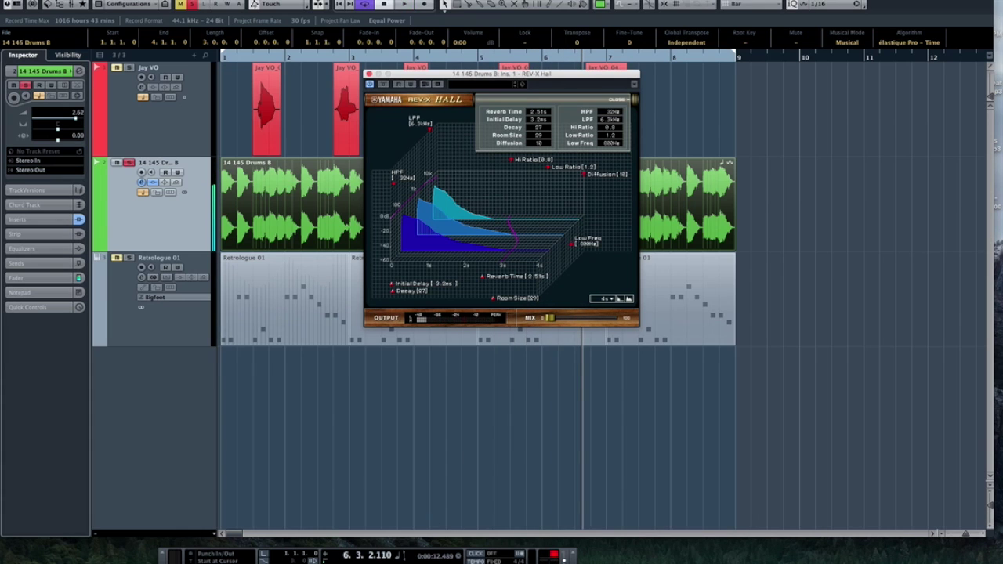
{"action": "key", "text": "space"}
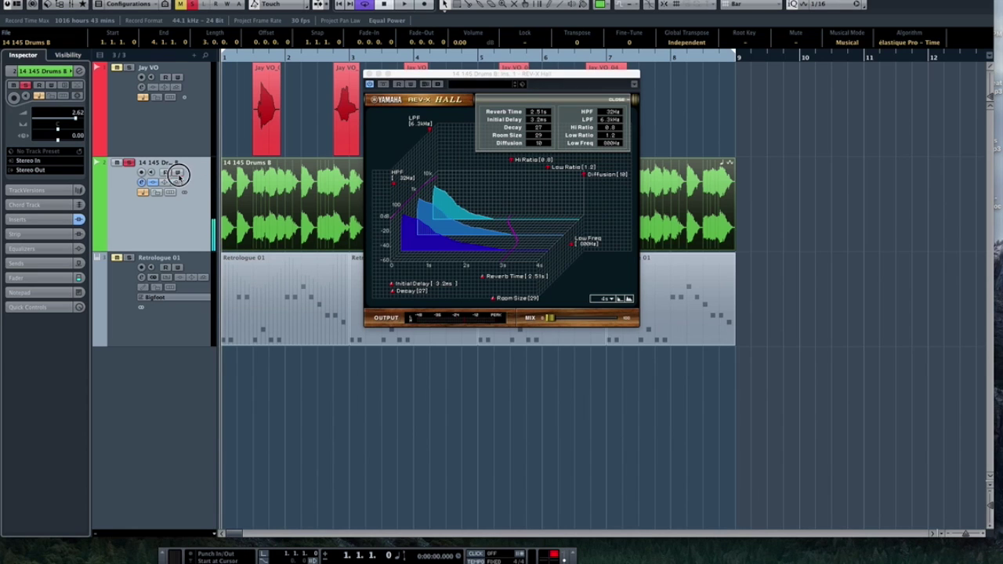
Step: Record REV-X Hall mix automation on the drum track with Write on, then disable Write and close the reverb
{"action": "left_click", "coordinate": [178, 172]}
{"action": "key", "text": "space"}
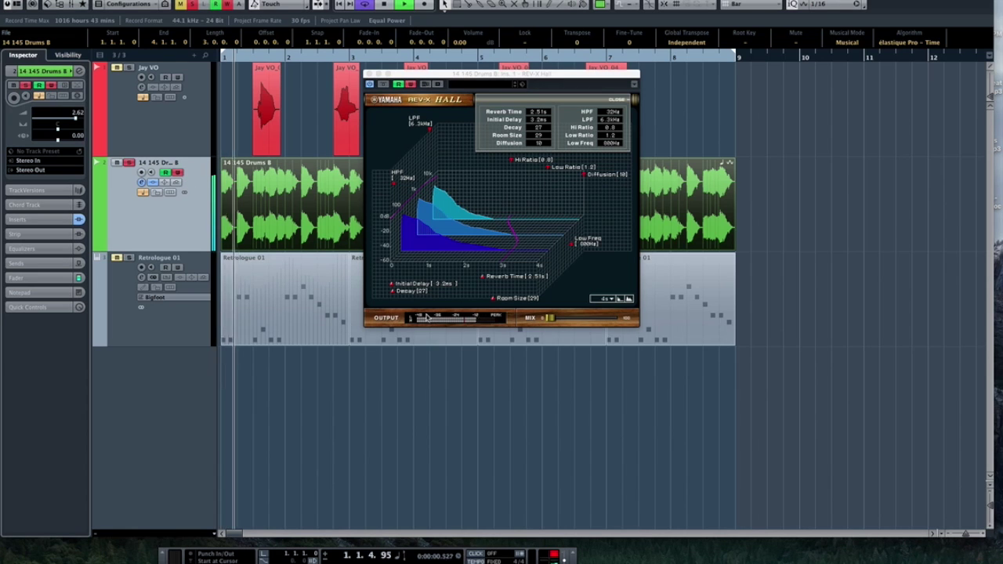
{"action": "mouse_move", "coordinate": [544, 318]}
{"action": "left_mouse_down"}
{"action": "mouse_move", "coordinate": [601, 317]}
{"action": "mouse_move", "coordinate": [551, 318]}
{"action": "left_mouse_up"}
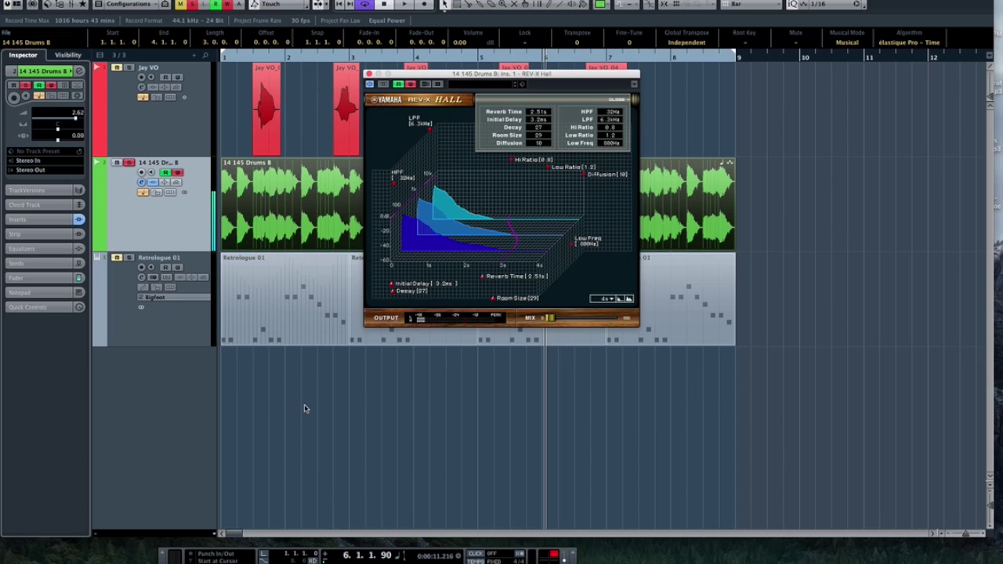
{"action": "left_click", "coordinate": [178, 173]}
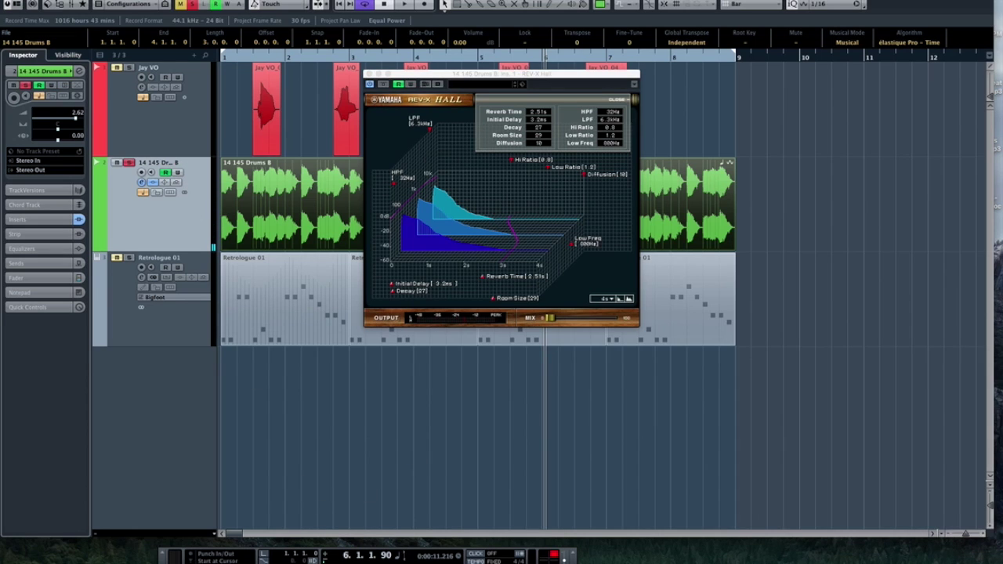
{"action": "key", "text": "space"}
{"action": "key", "text": "space"}
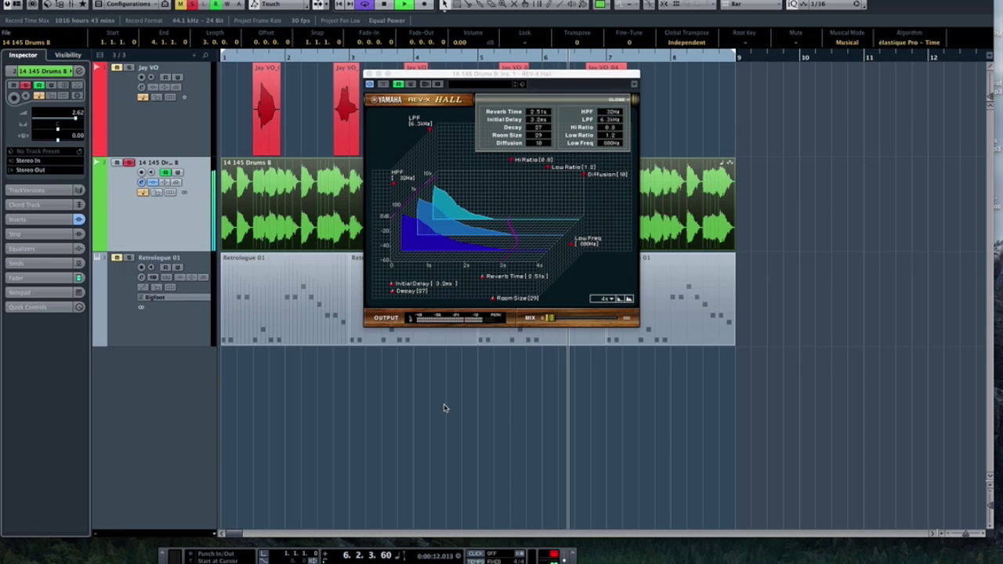
{"action": "key", "text": "space"}
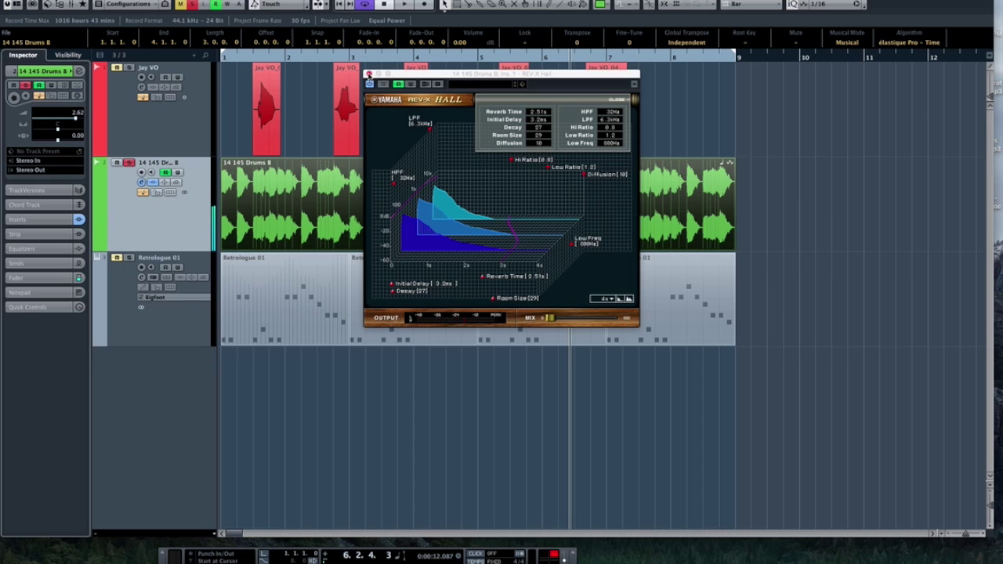
{"action": "left_click", "coordinate": [369, 74]}
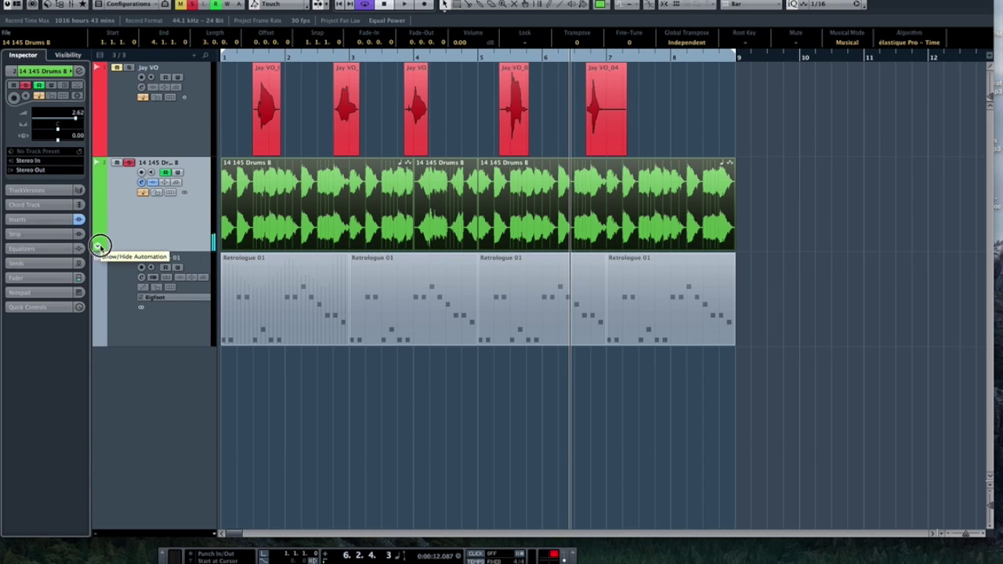
Step: Show the drum track's Ins.:1:REV-X Hall - Mix automation lane
{"action": "left_click", "coordinate": [97, 245]}
{"action": "left_click", "coordinate": [145, 260]}
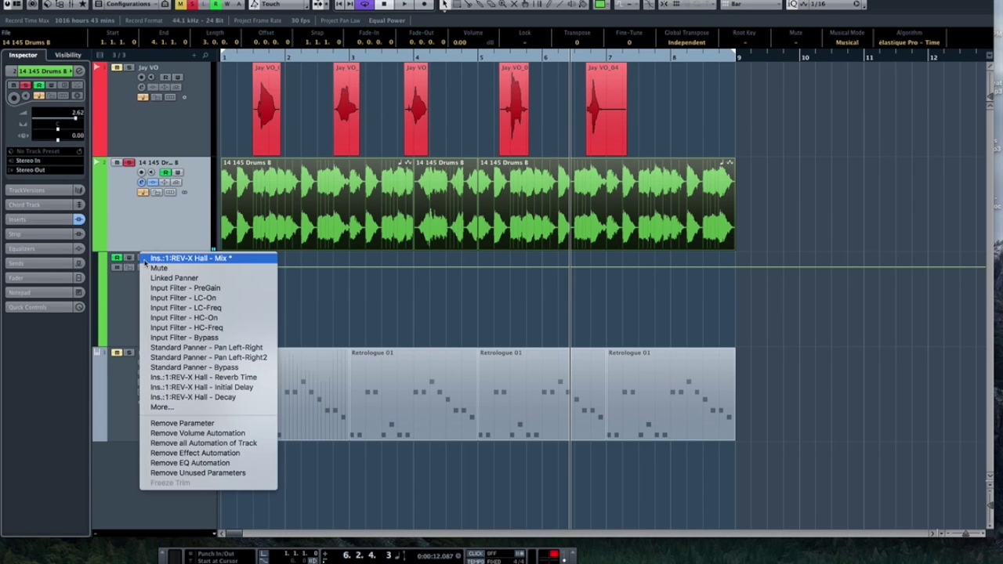
{"action": "left_click", "coordinate": [158, 261]}
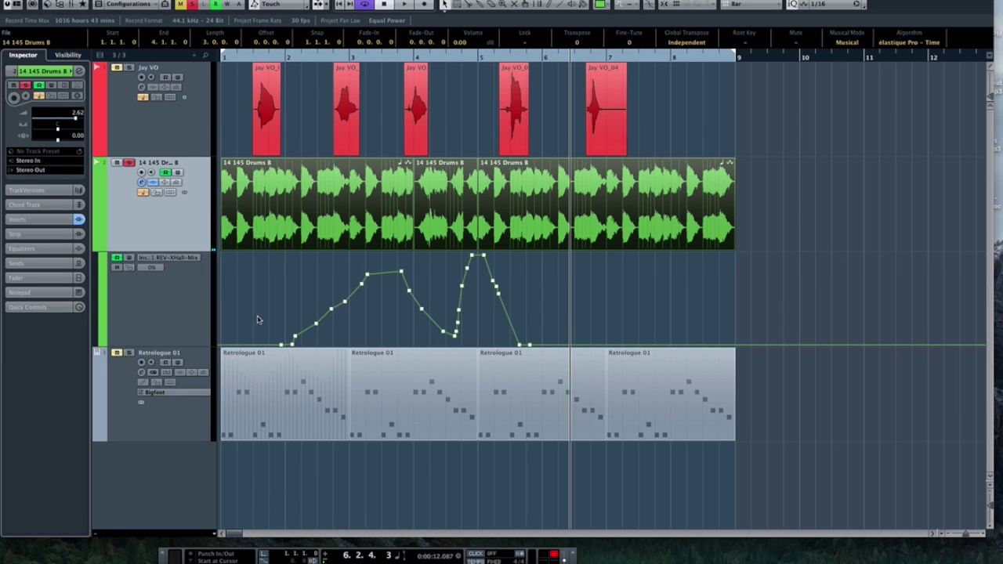
Step: Raise the mix peak near bar 3 to about 94% and shift the 40% point near bar 4 slightly earlier
{"action": "left_click", "coordinate": [384, 279]}
{"action": "left_click", "coordinate": [384, 268]}
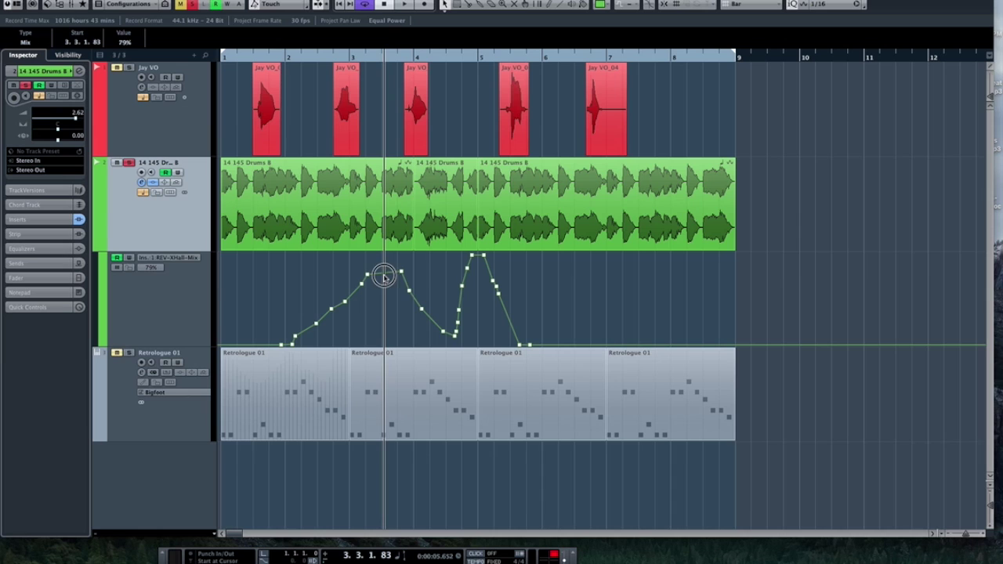
{"action": "left_click_drag", "start_coordinate": [384, 269], "coordinate": [384, 258]}
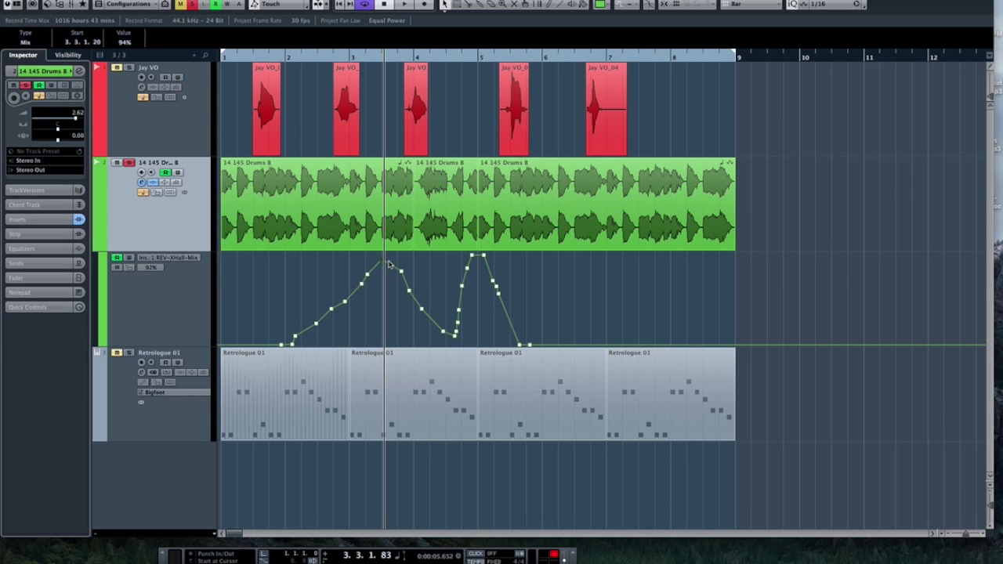
{"action": "left_click", "coordinate": [421, 310]}
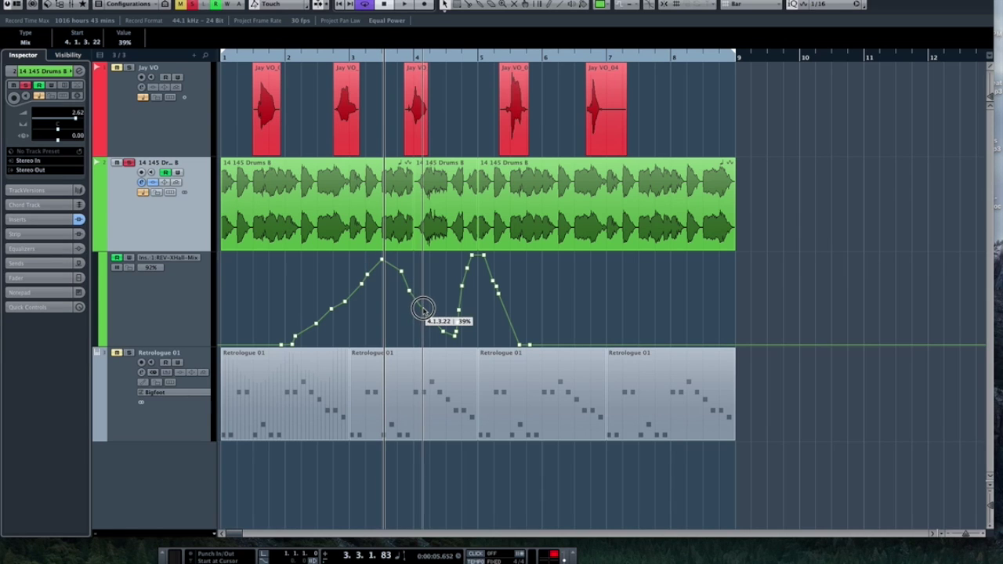
{"action": "left_click_drag", "start_coordinate": [424, 308], "coordinate": [422, 308]}
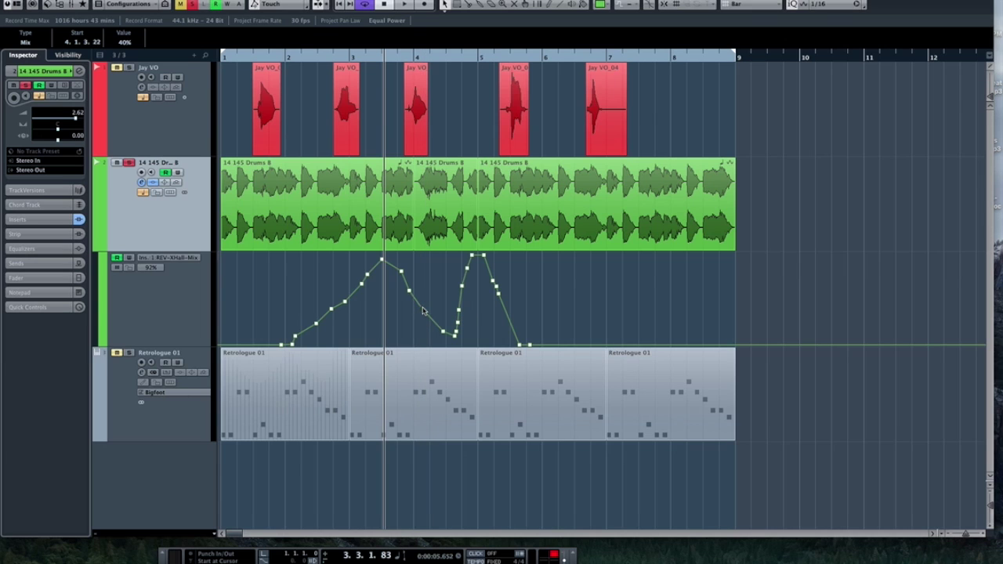